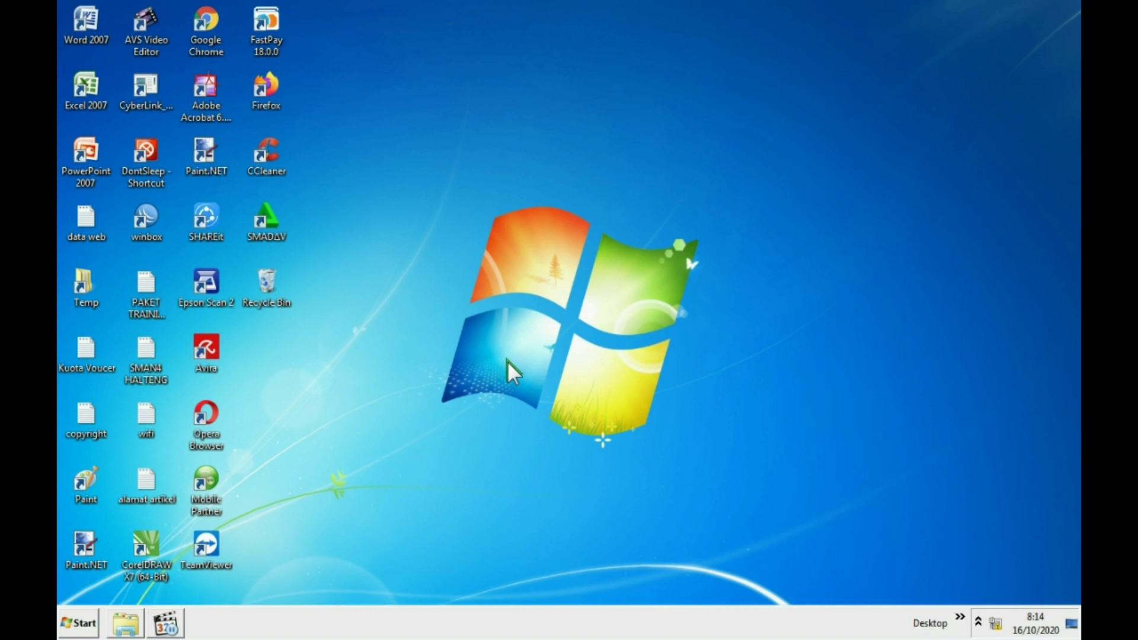
Launch WinBox and connect to the MikroTik RB750r2 router found among the neighbors.
click(996, 623)
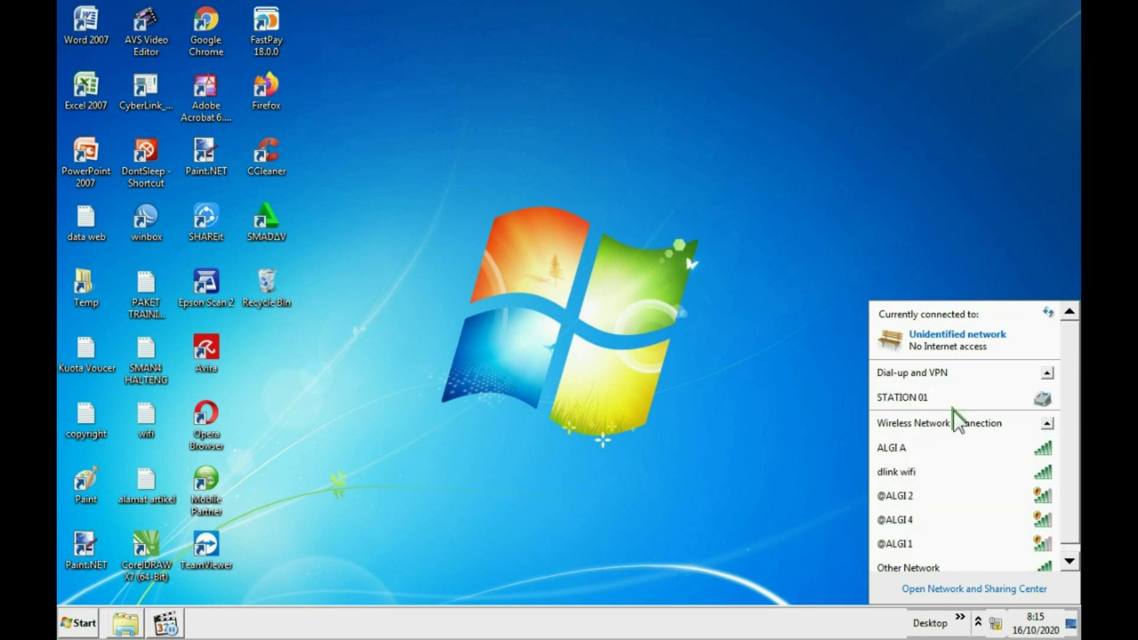
click(496, 363)
double_click(148, 211)
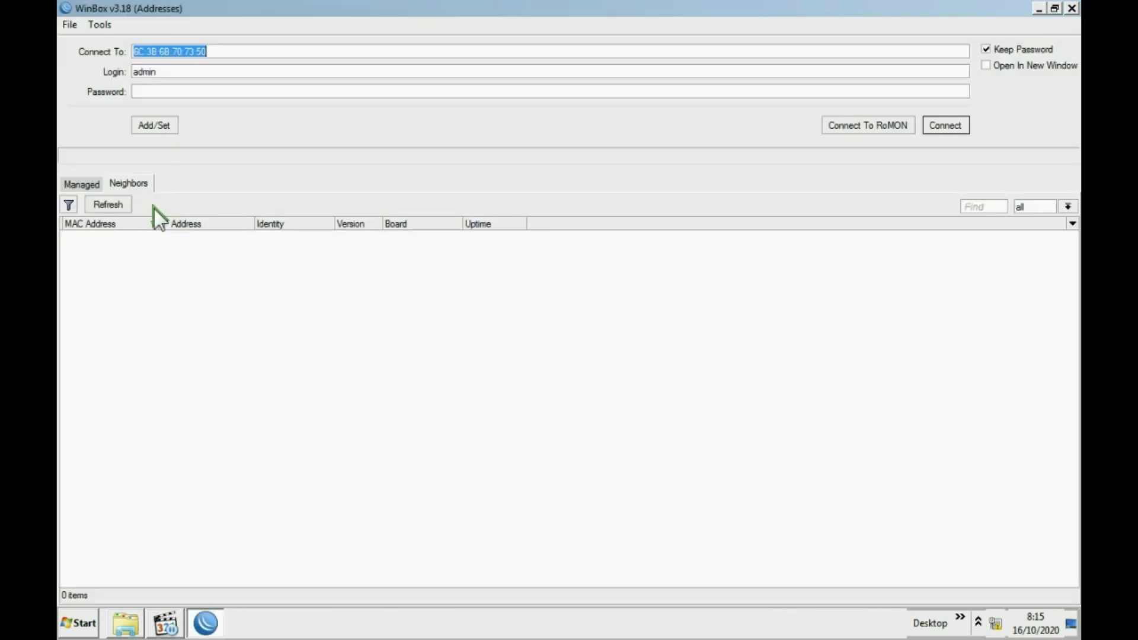
click(103, 205)
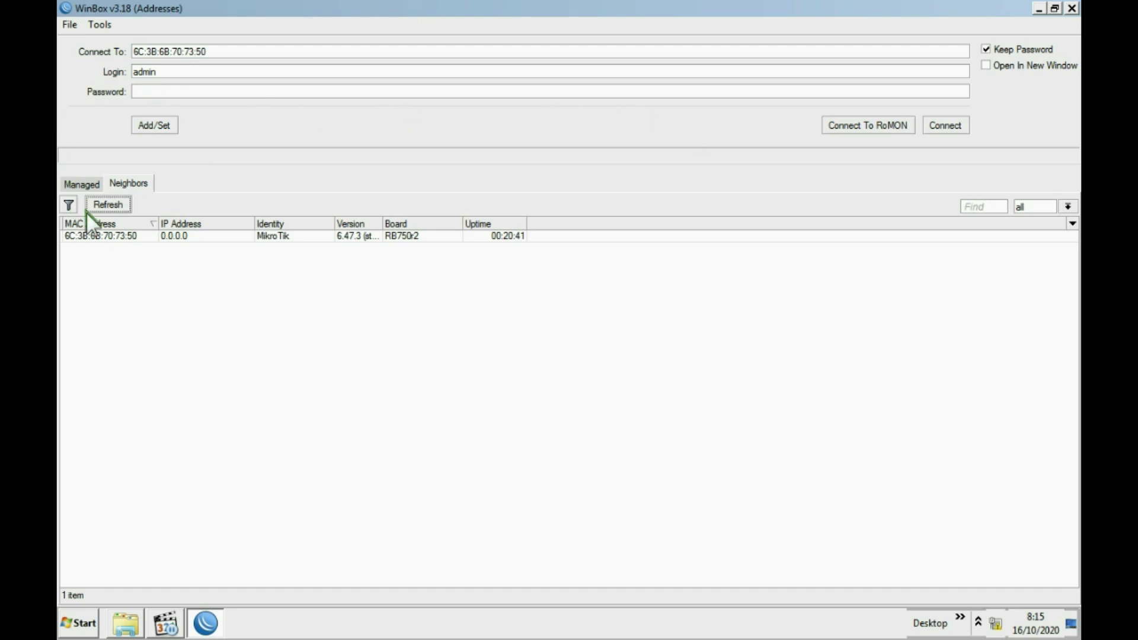
click(94, 236)
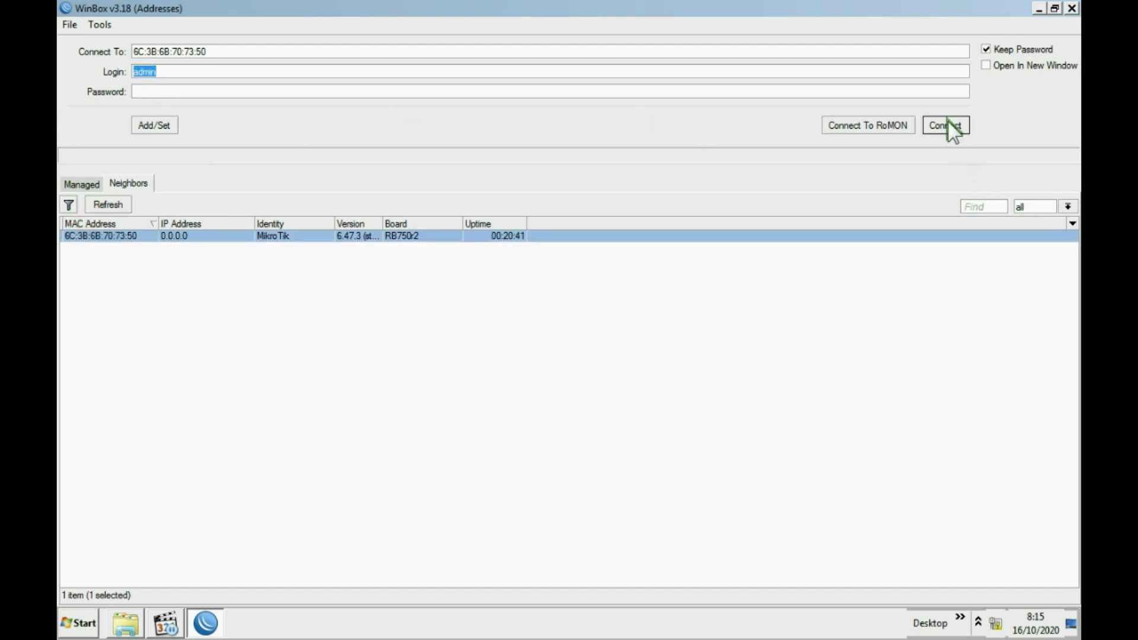
click(947, 123)
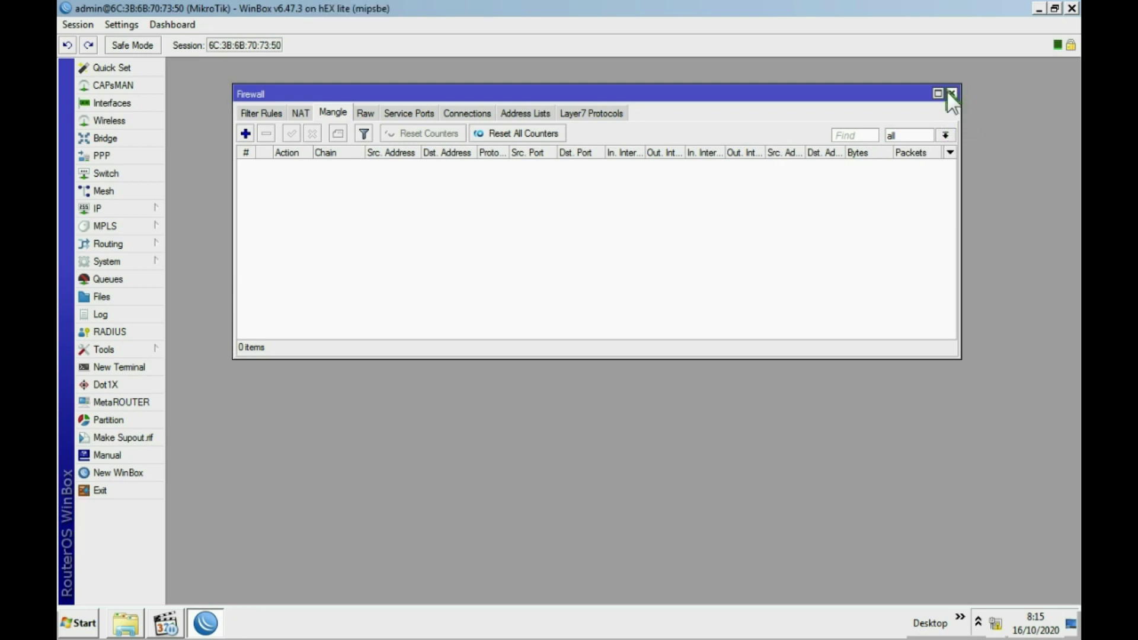
Close Firewall and look over the hotspot users under IP > Hotspot.
click(952, 93)
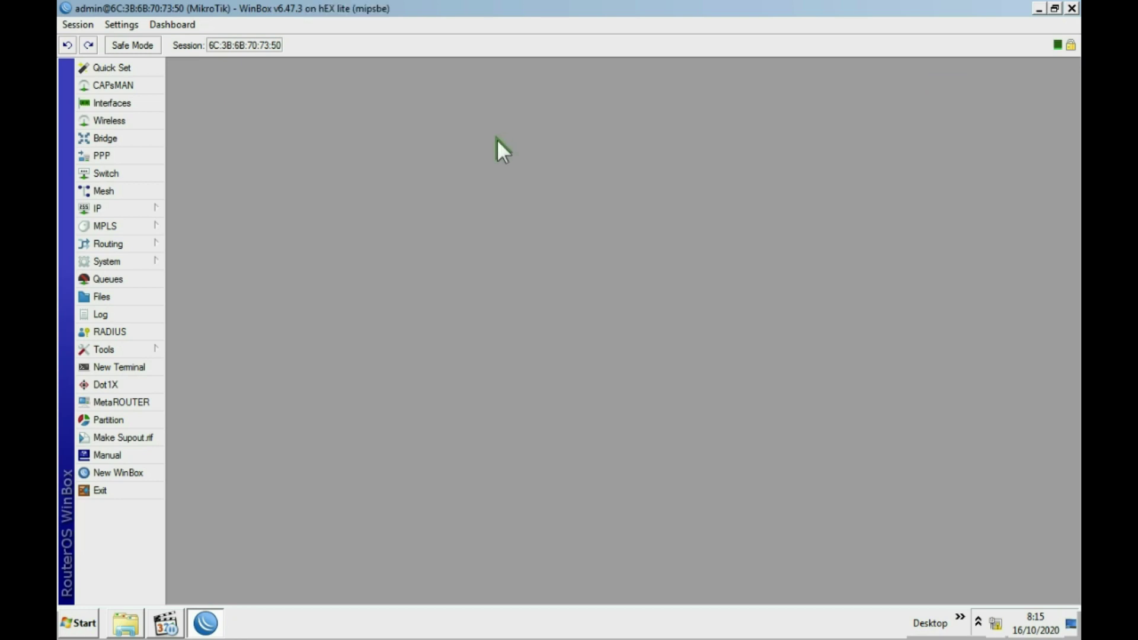
click(114, 207)
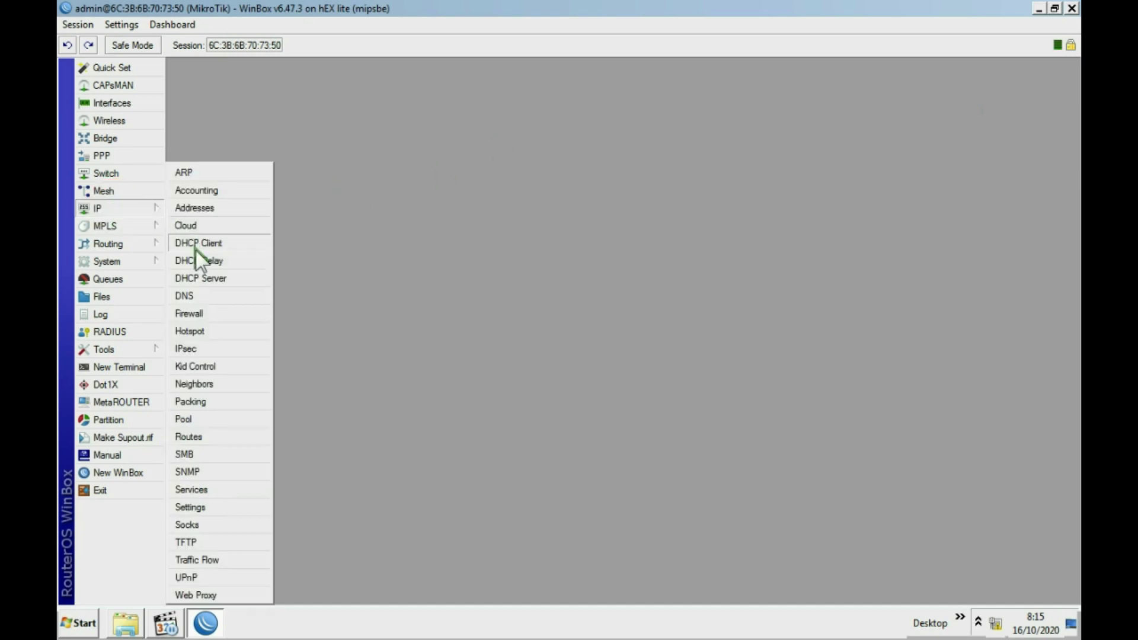
click(190, 331)
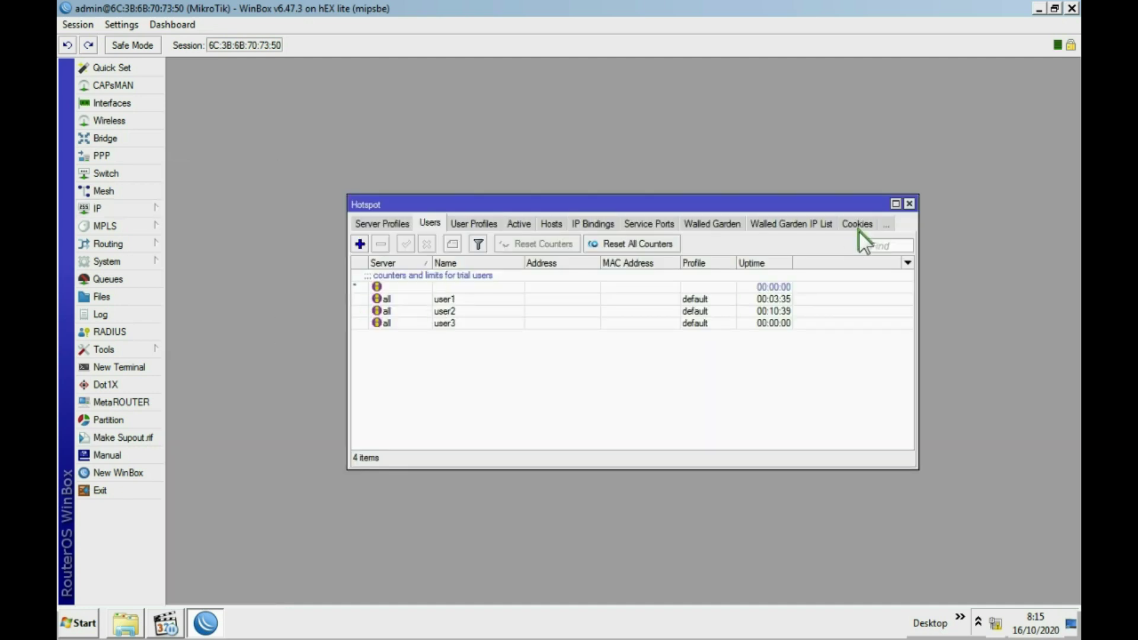
click(910, 203)
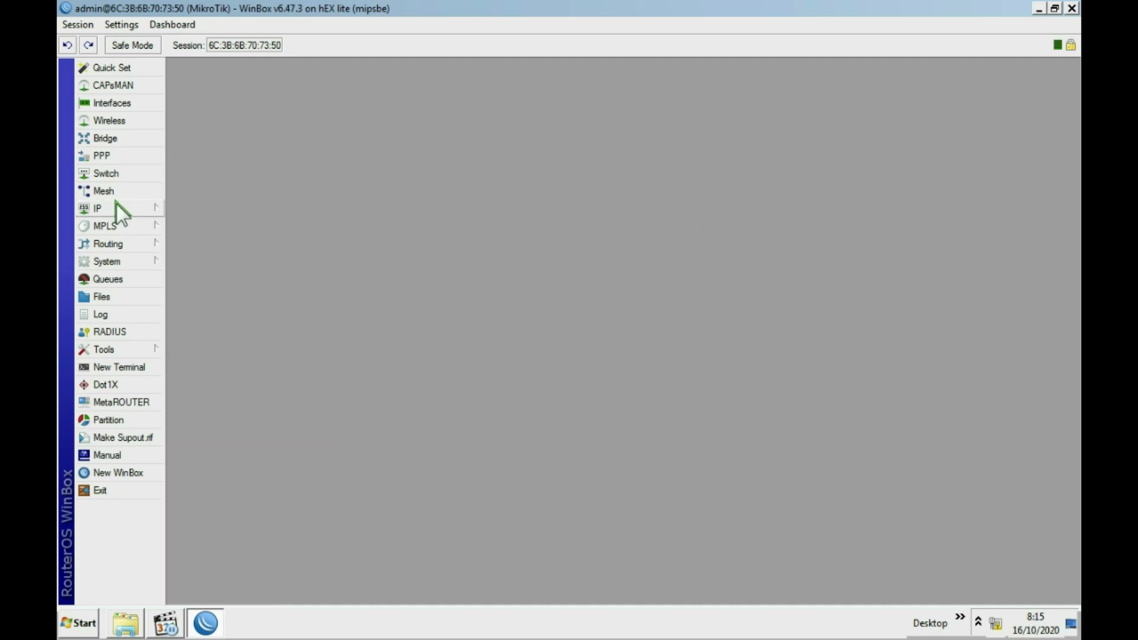
Reset the router's configuration from System > Reset Configuration and confirm the reboot.
click(127, 265)
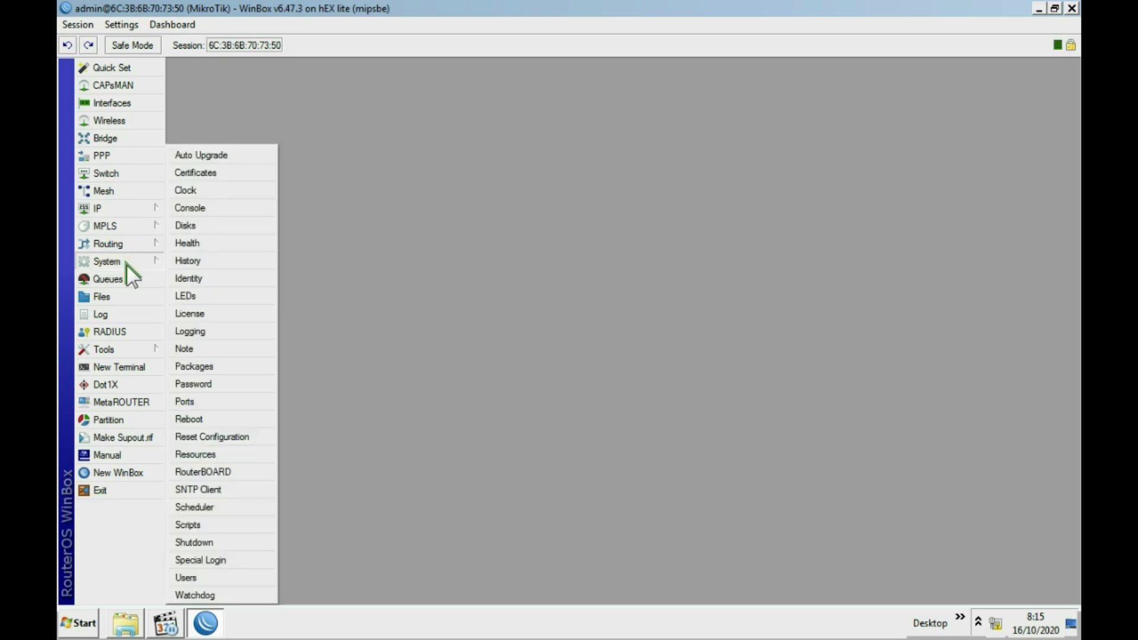
click(236, 436)
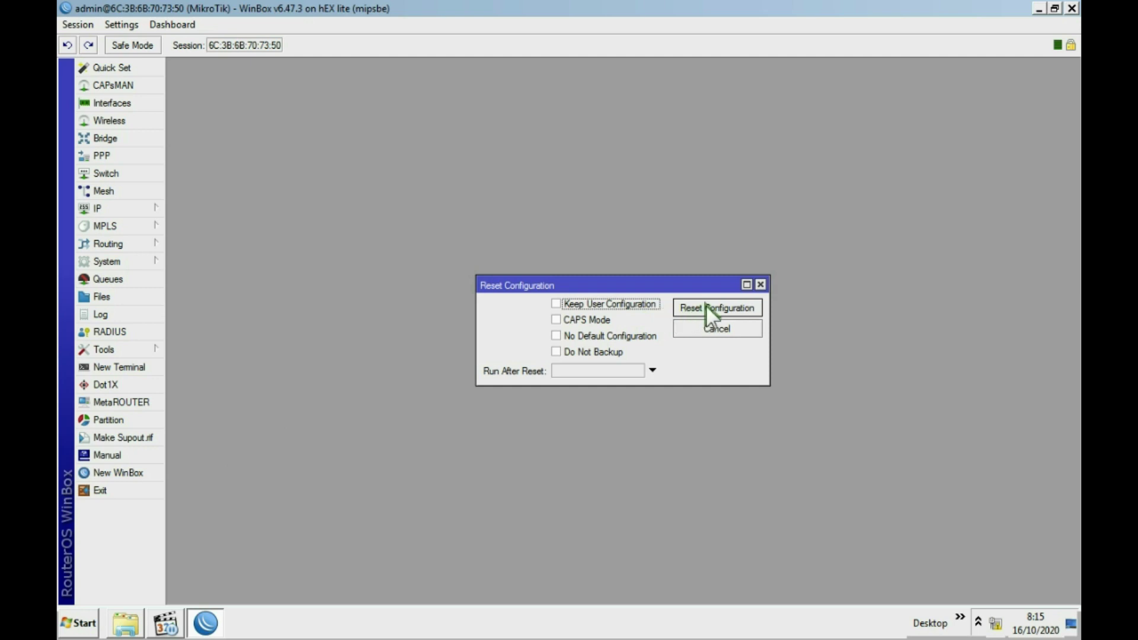
click(706, 304)
click(610, 326)
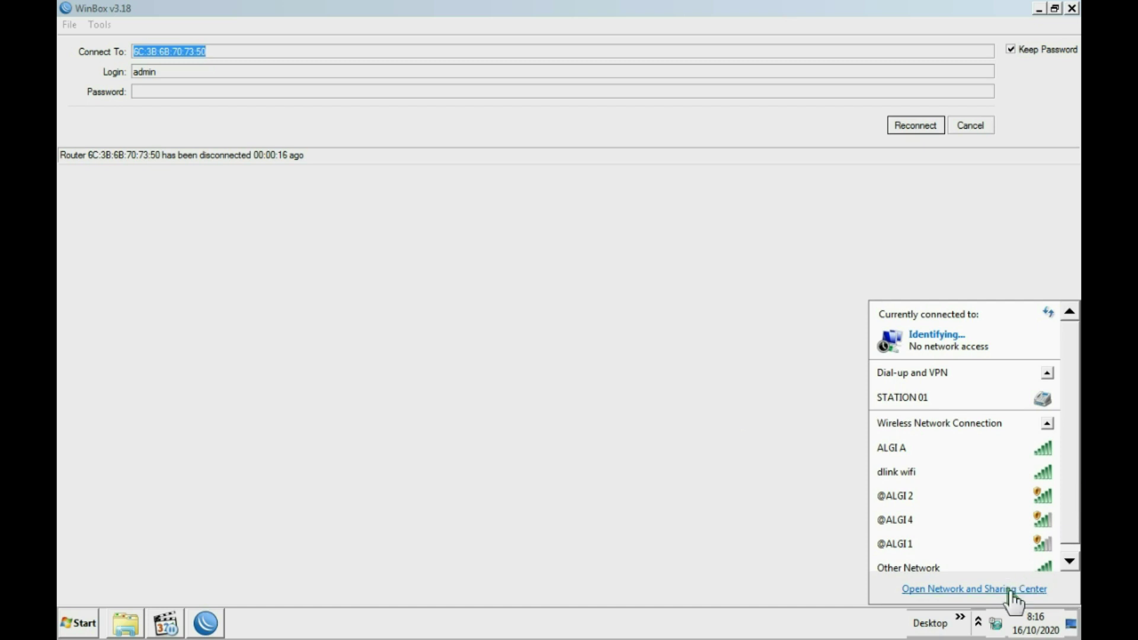
Reconnect to the reset router at 192.168.88.1 and remove its default configuration.
click(995, 620)
click(997, 622)
click(977, 126)
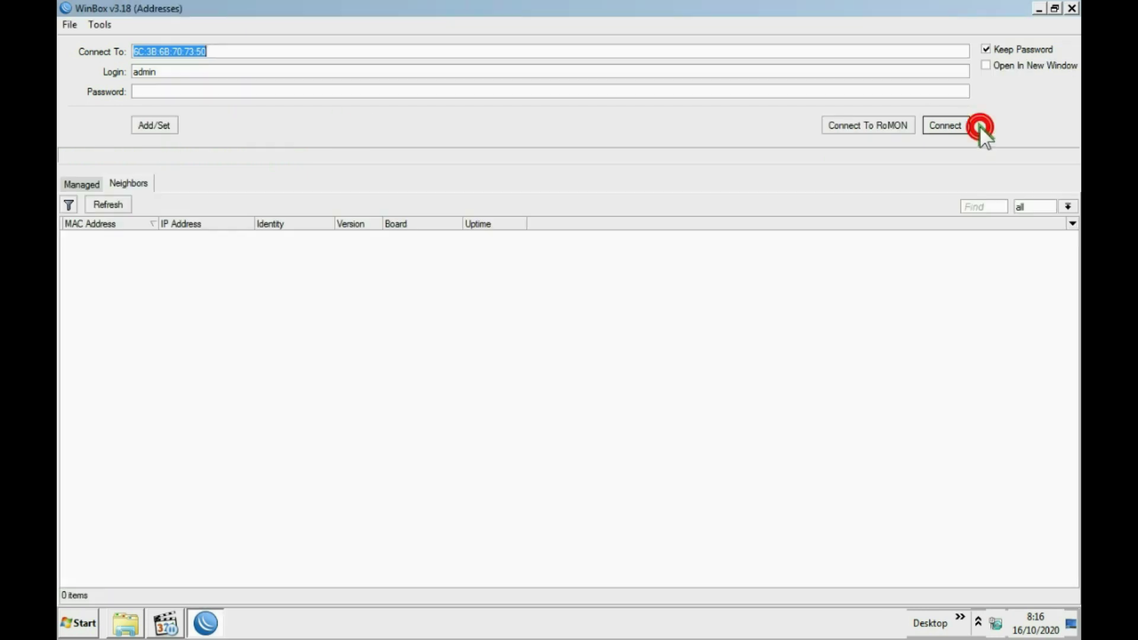
click(111, 204)
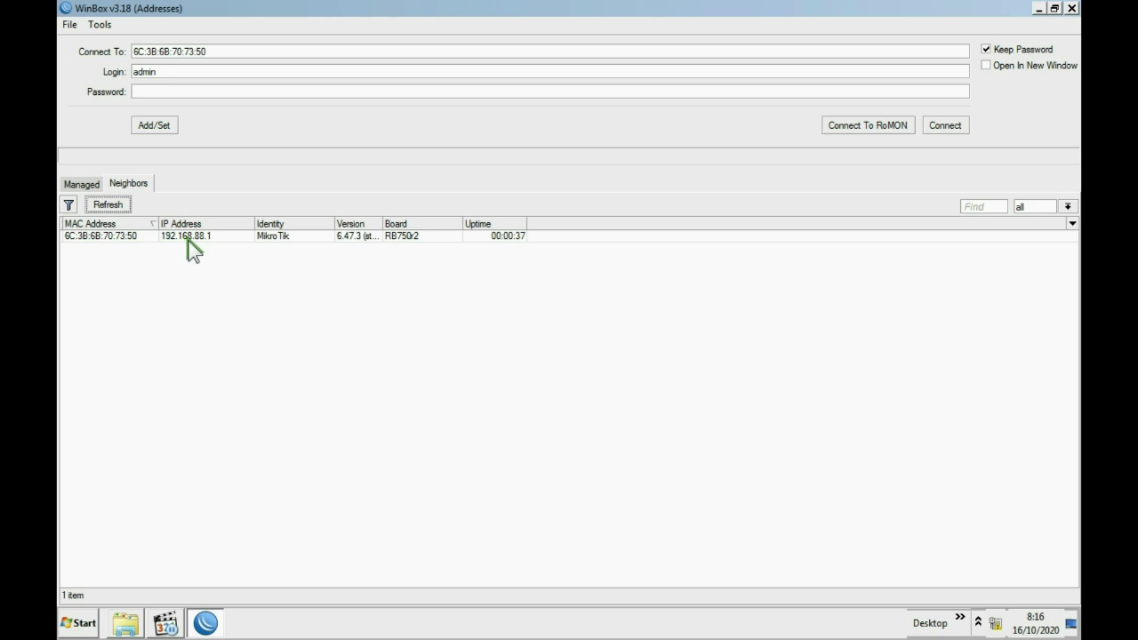
click(90, 236)
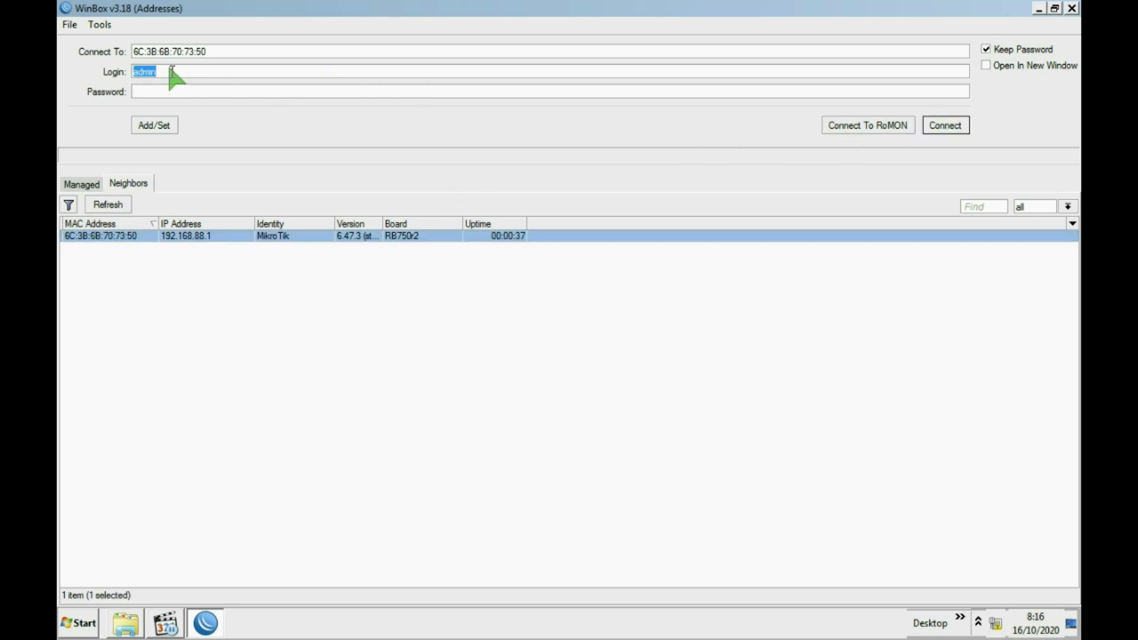
click(948, 128)
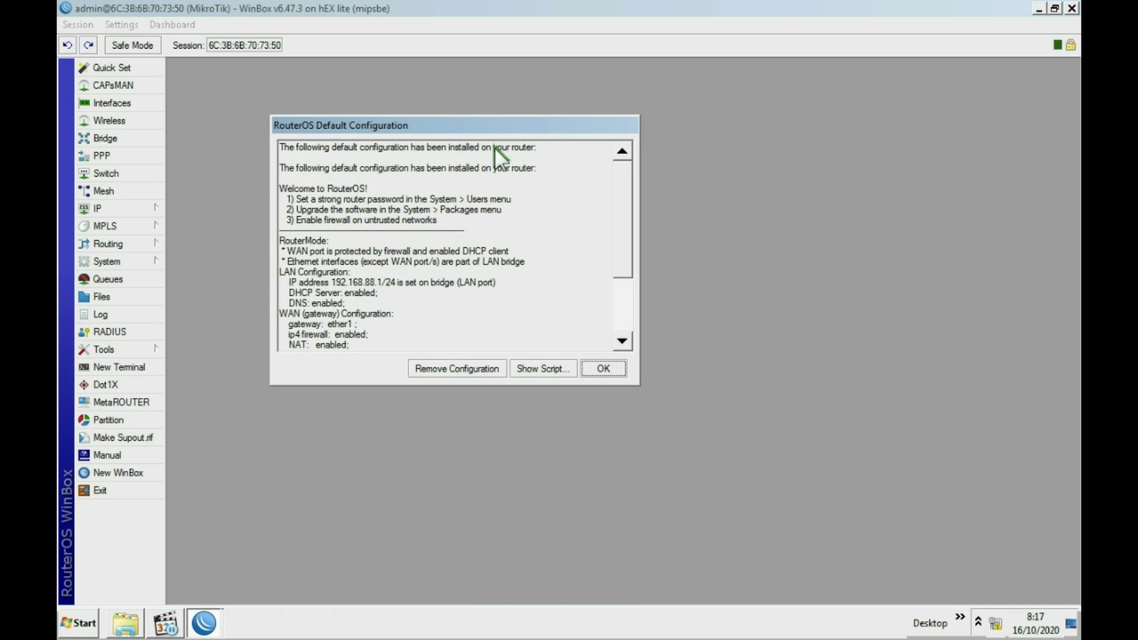
click(447, 371)
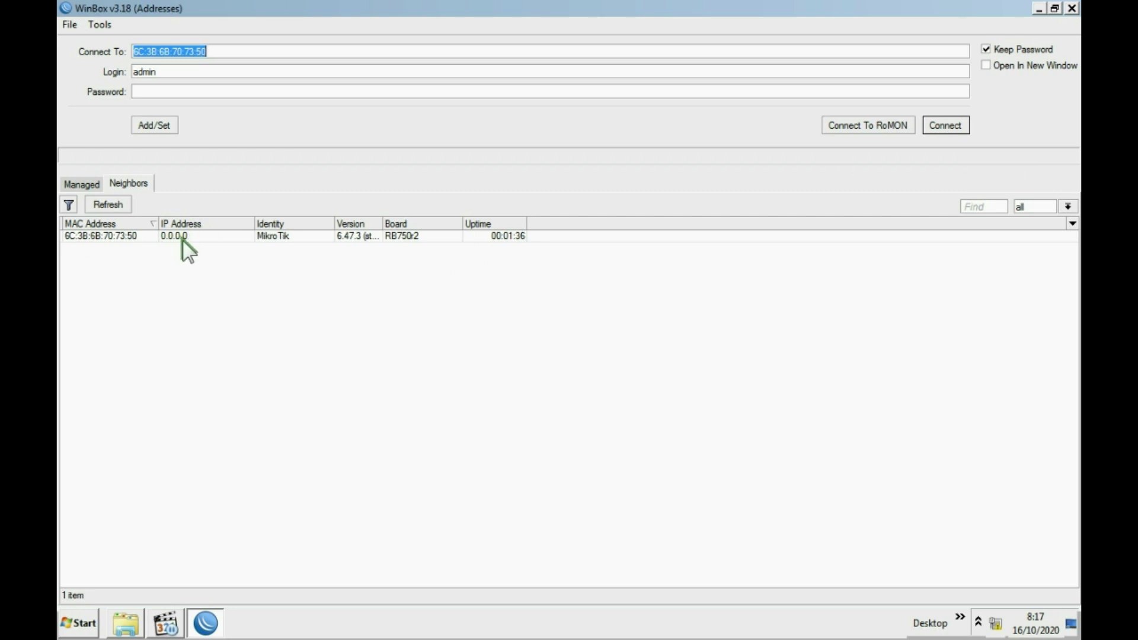
Reconnect to the router and add a DHCP client on ether1.
click(114, 237)
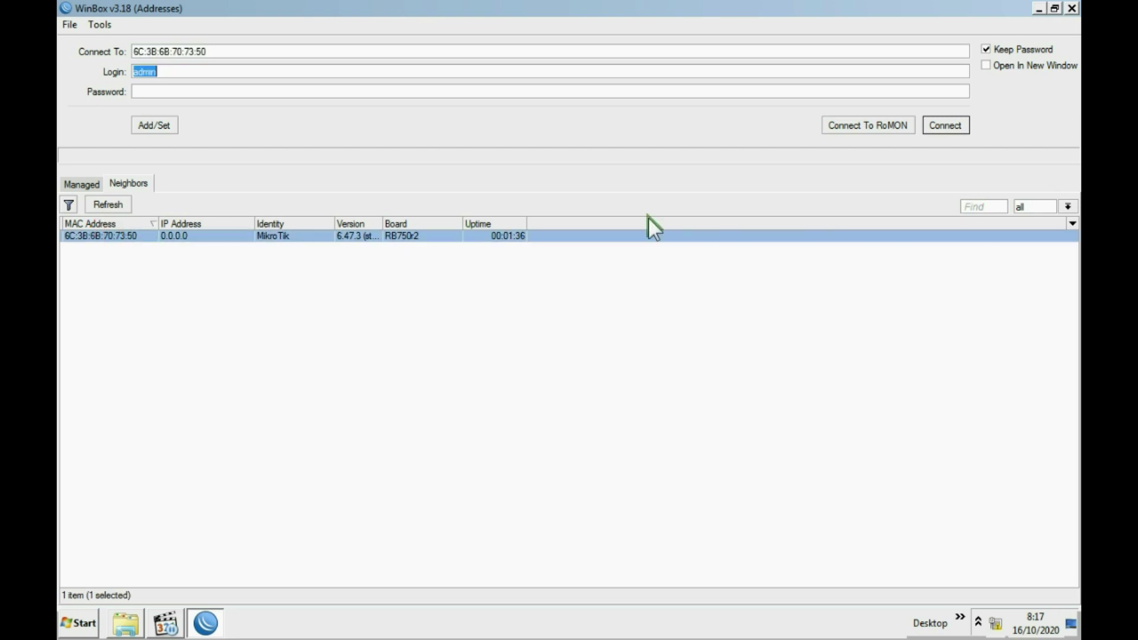
click(945, 125)
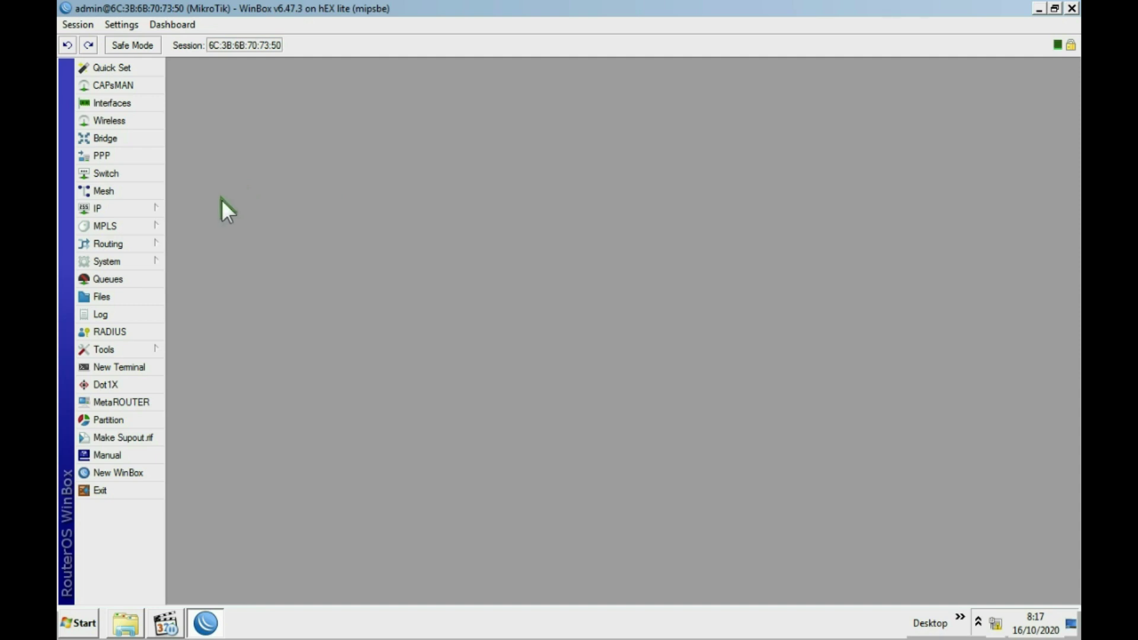
click(130, 209)
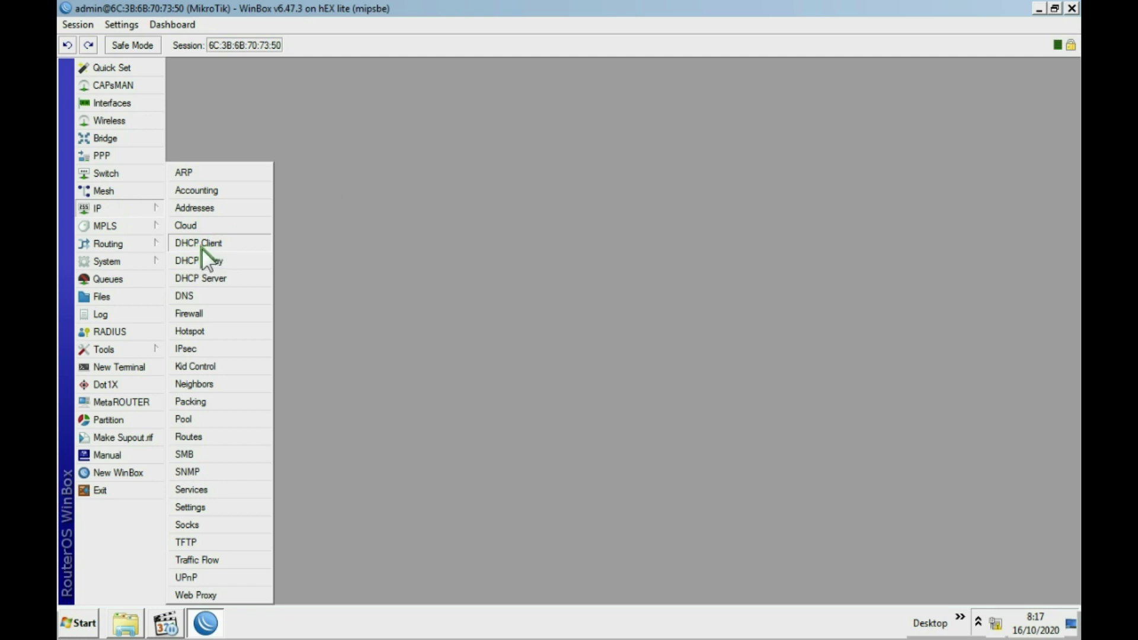
click(115, 205)
click(205, 244)
click(454, 176)
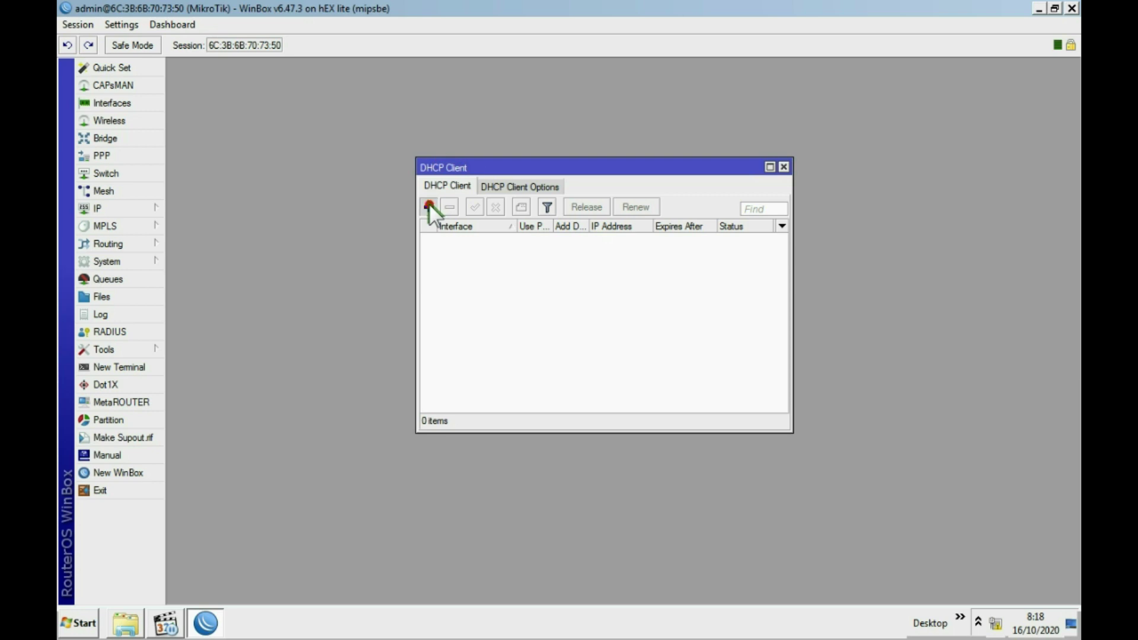
click(429, 205)
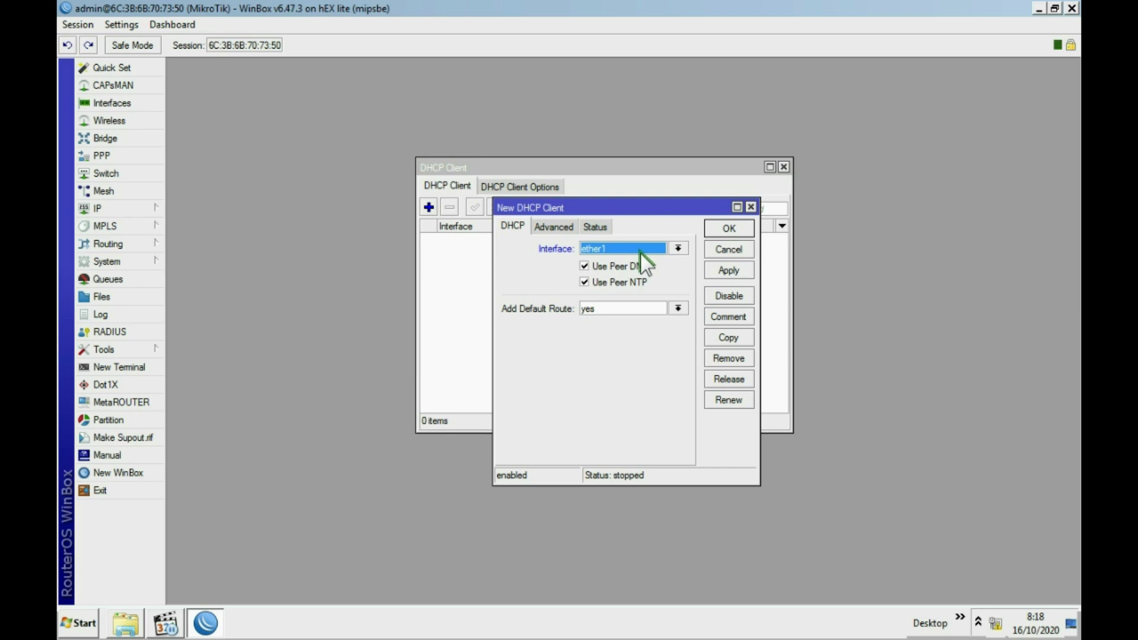
click(724, 269)
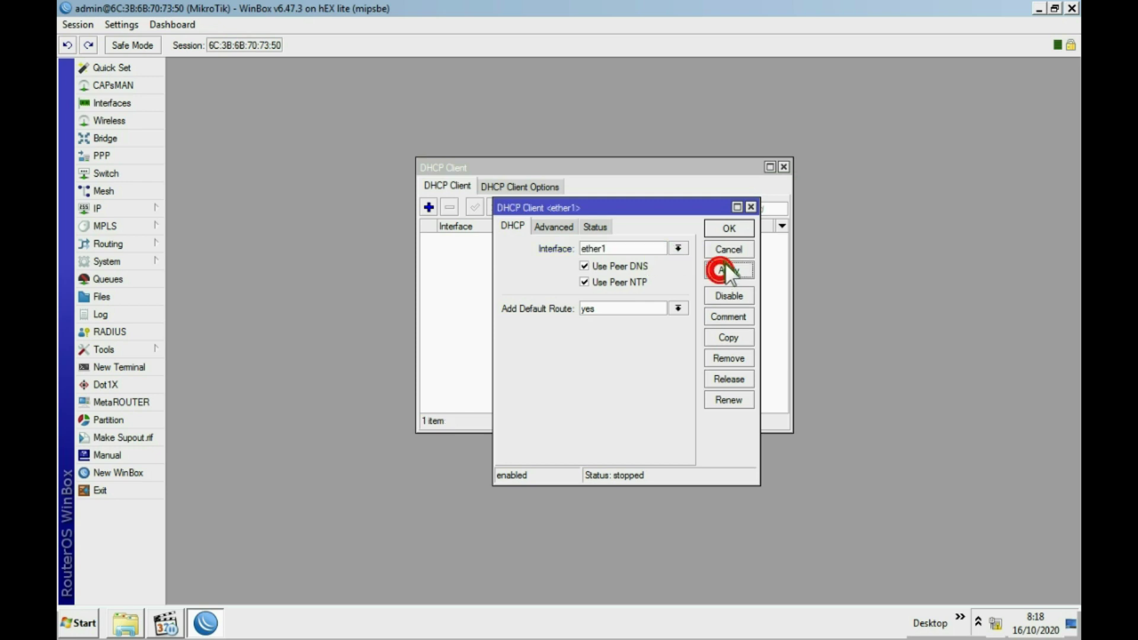
click(728, 229)
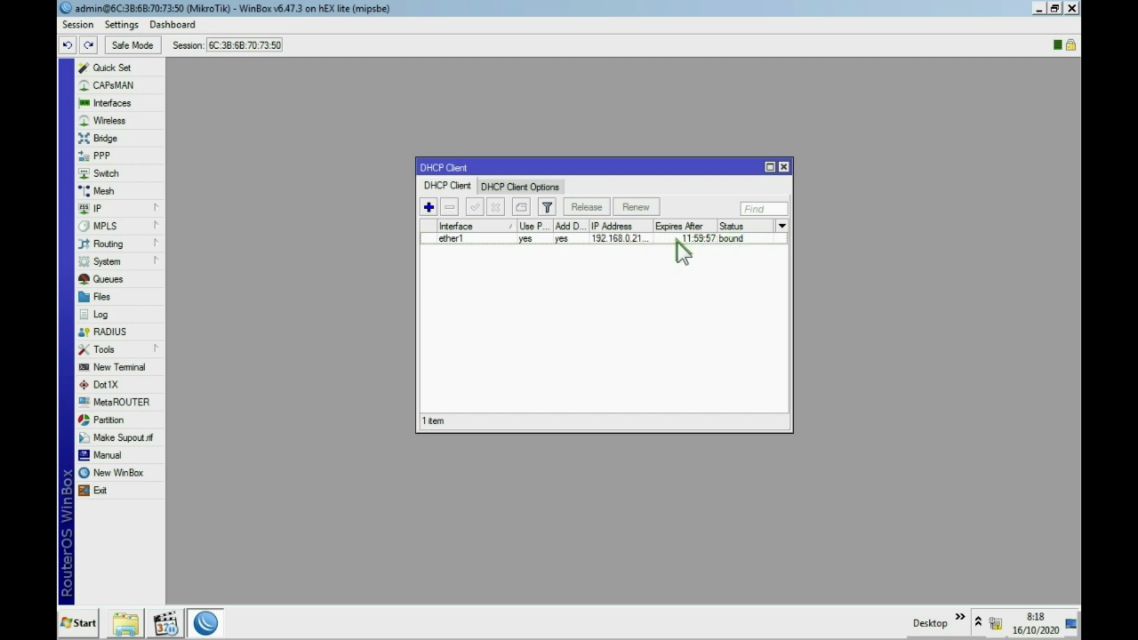
Check the ether1 DHCP client's lease IP address and gateway in its properties.
double_click(631, 239)
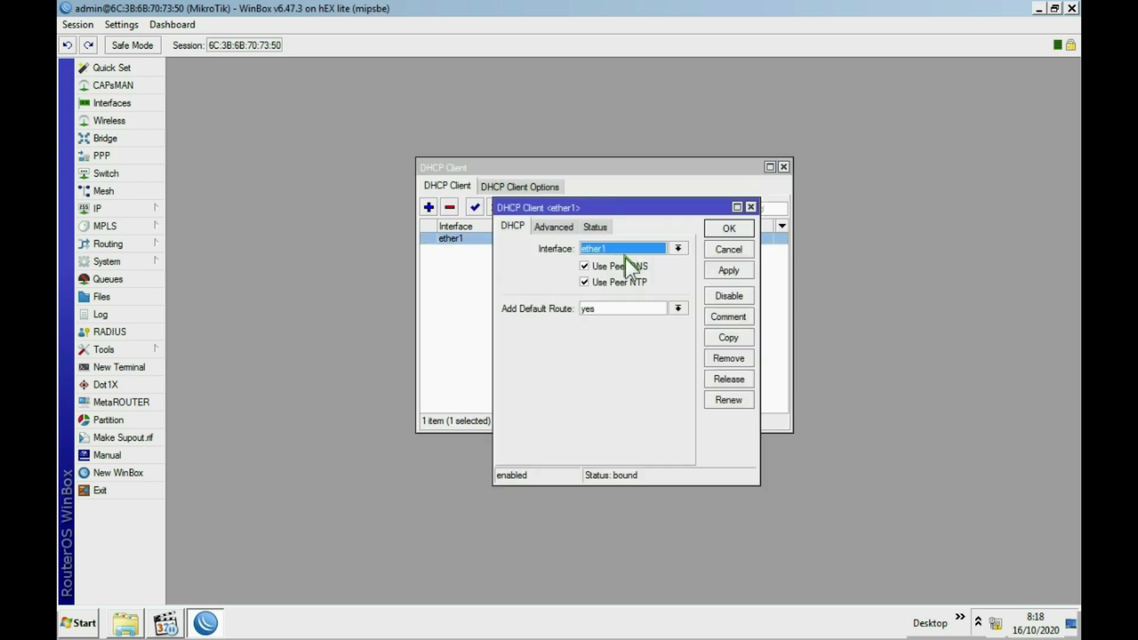
click(566, 226)
click(599, 228)
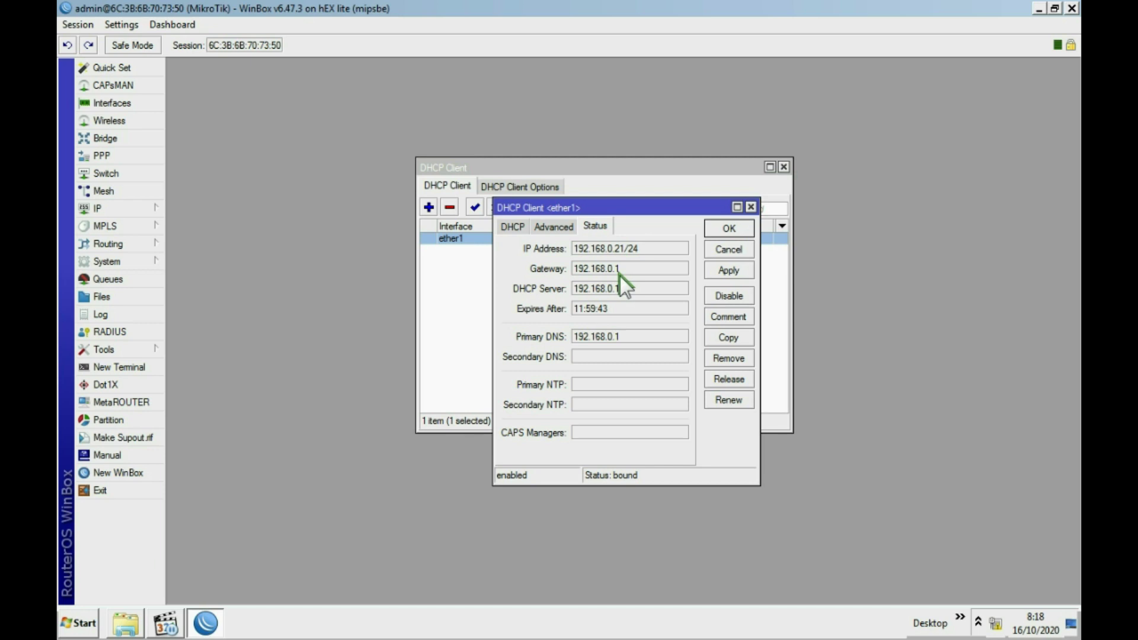
click(734, 250)
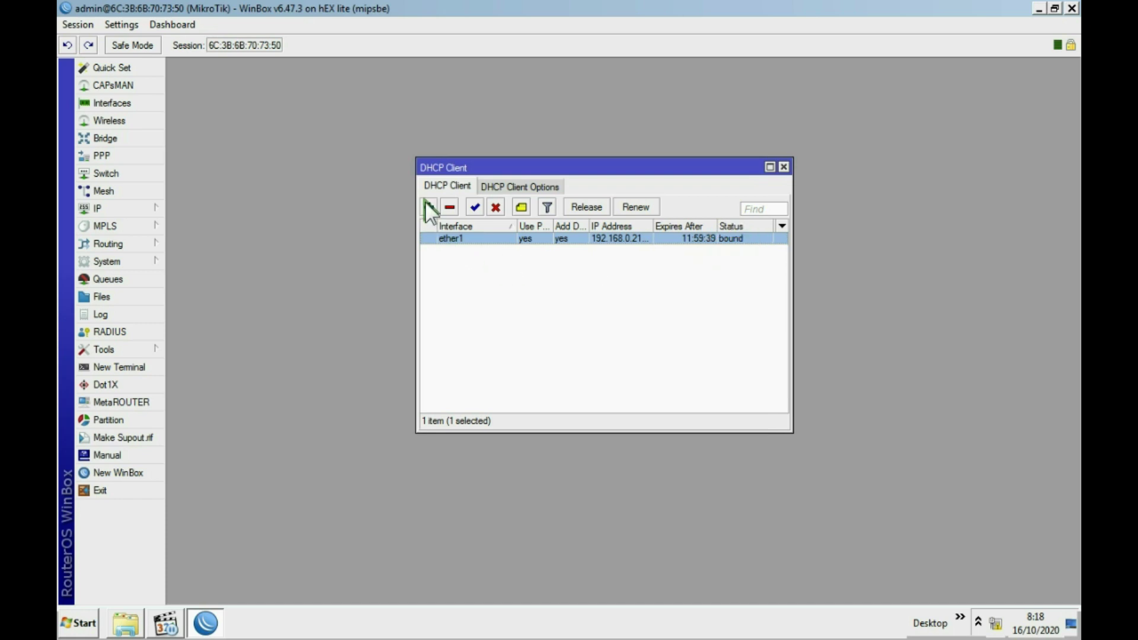
click(424, 205)
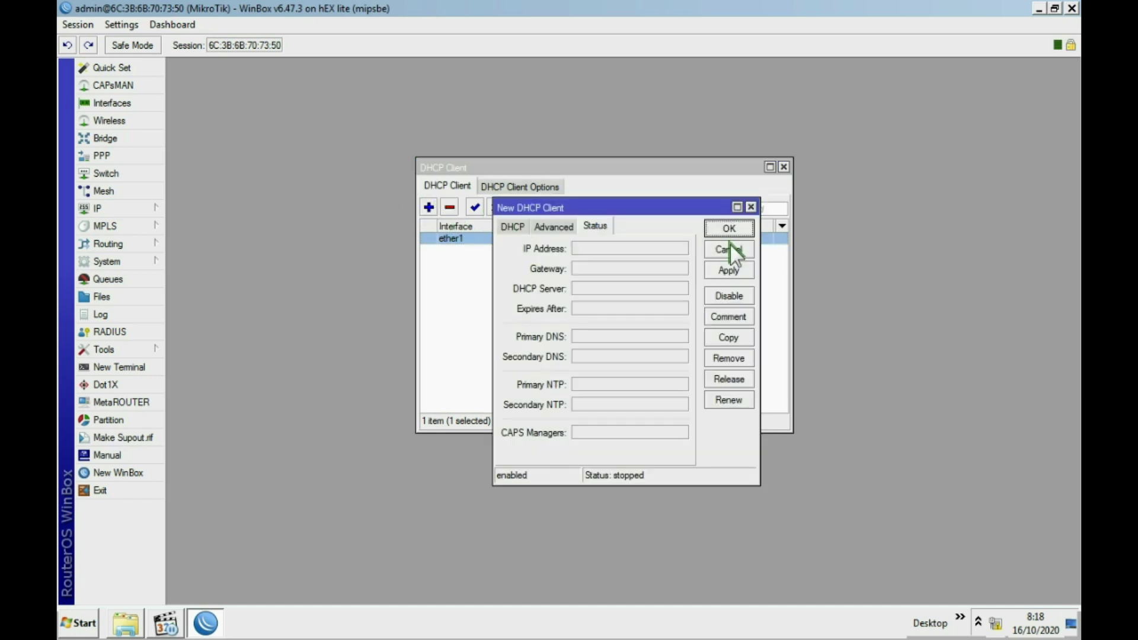
click(729, 231)
click(510, 268)
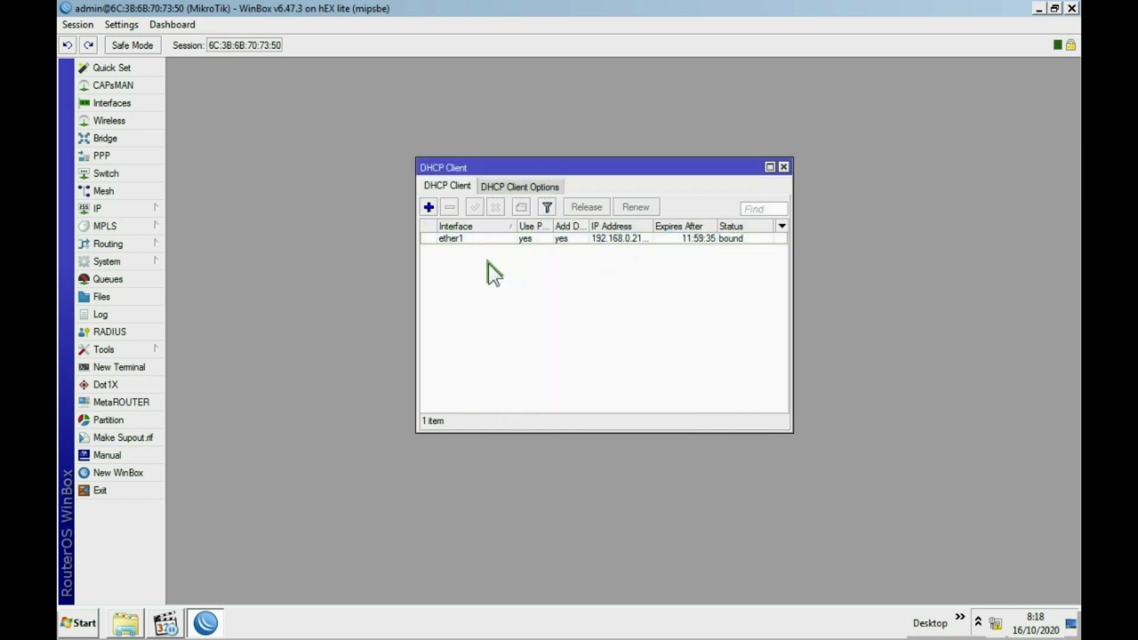
Add a DHCP client on ether2 and close the DHCP Client list.
click(428, 208)
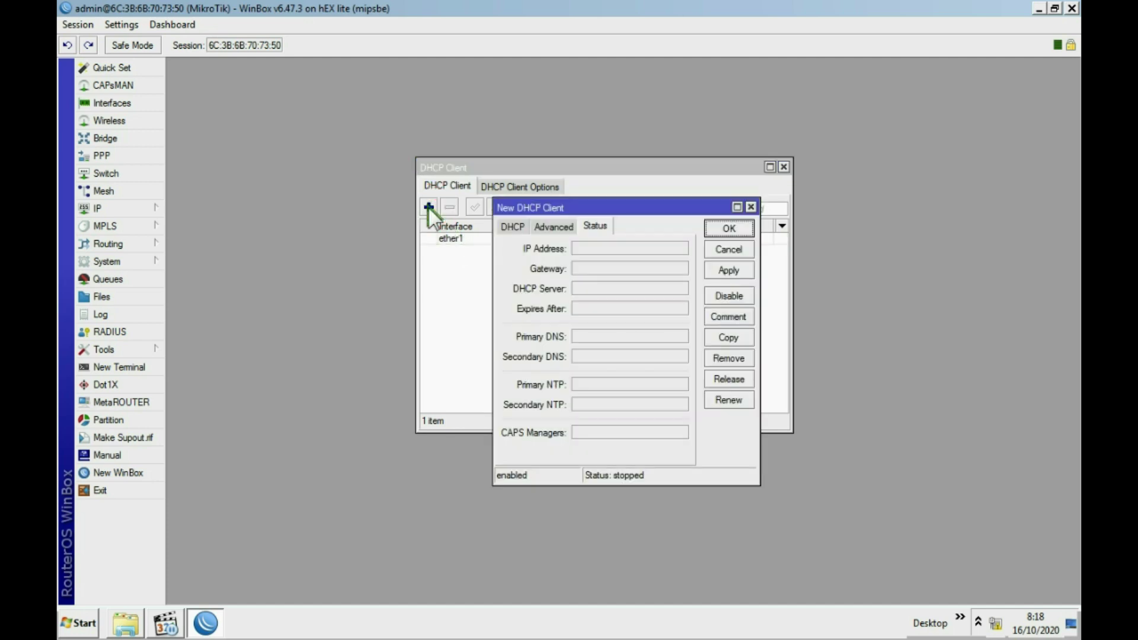
click(514, 226)
click(617, 247)
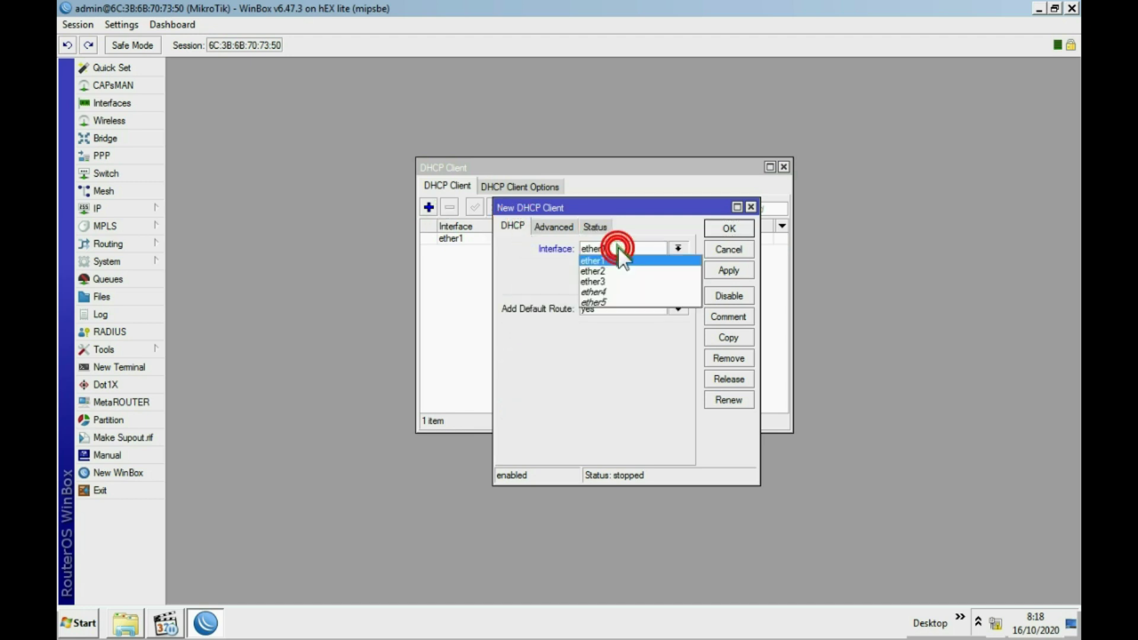
click(613, 269)
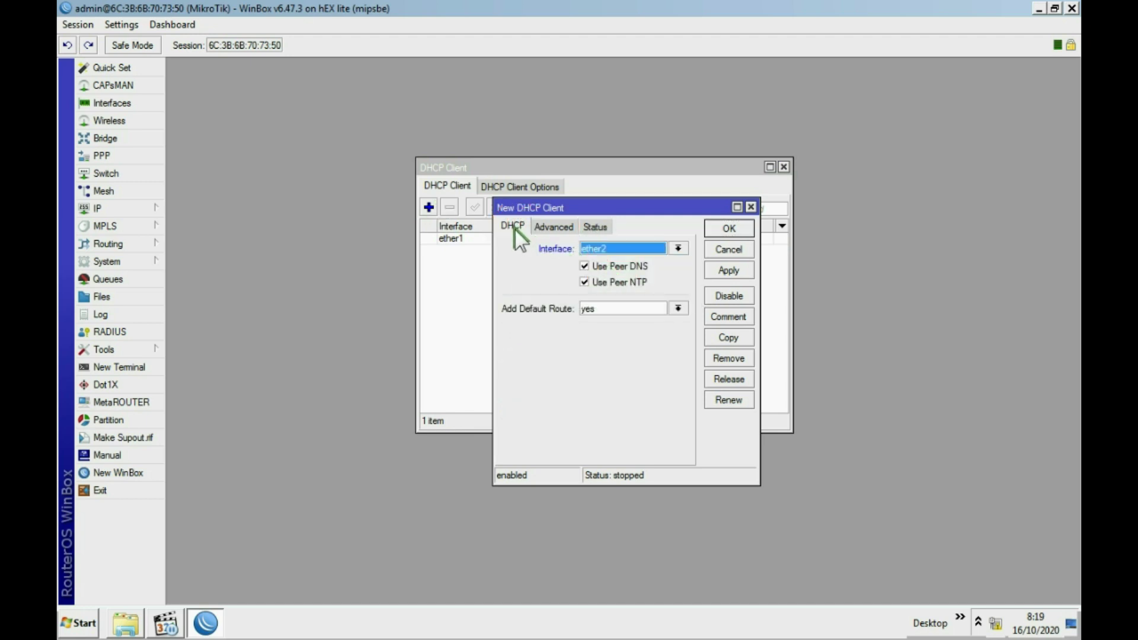
click(725, 269)
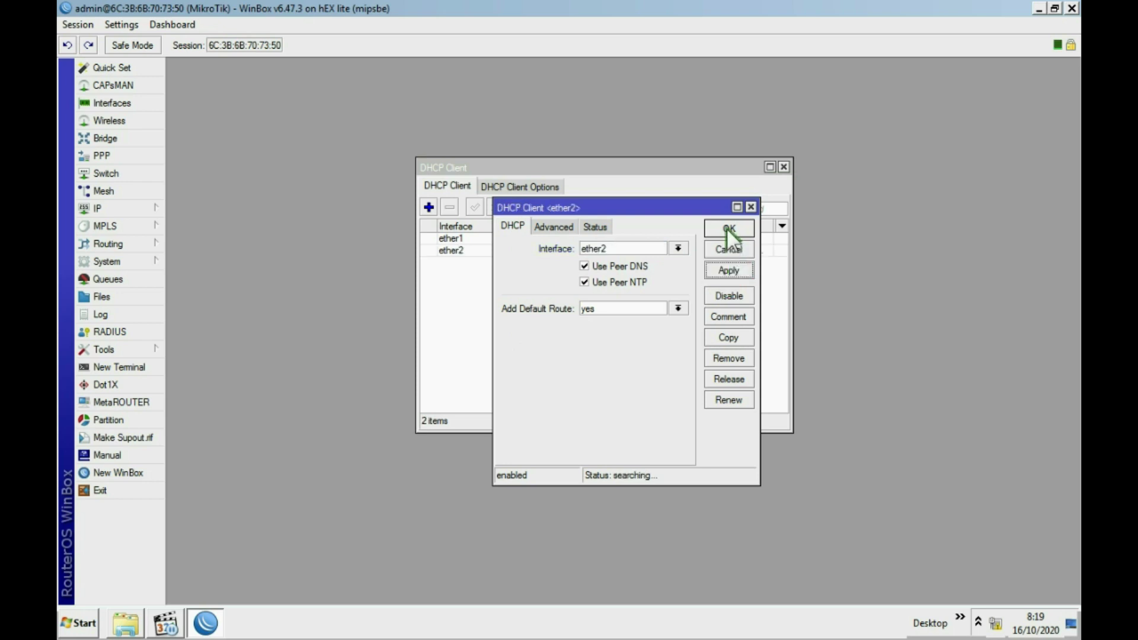
click(727, 227)
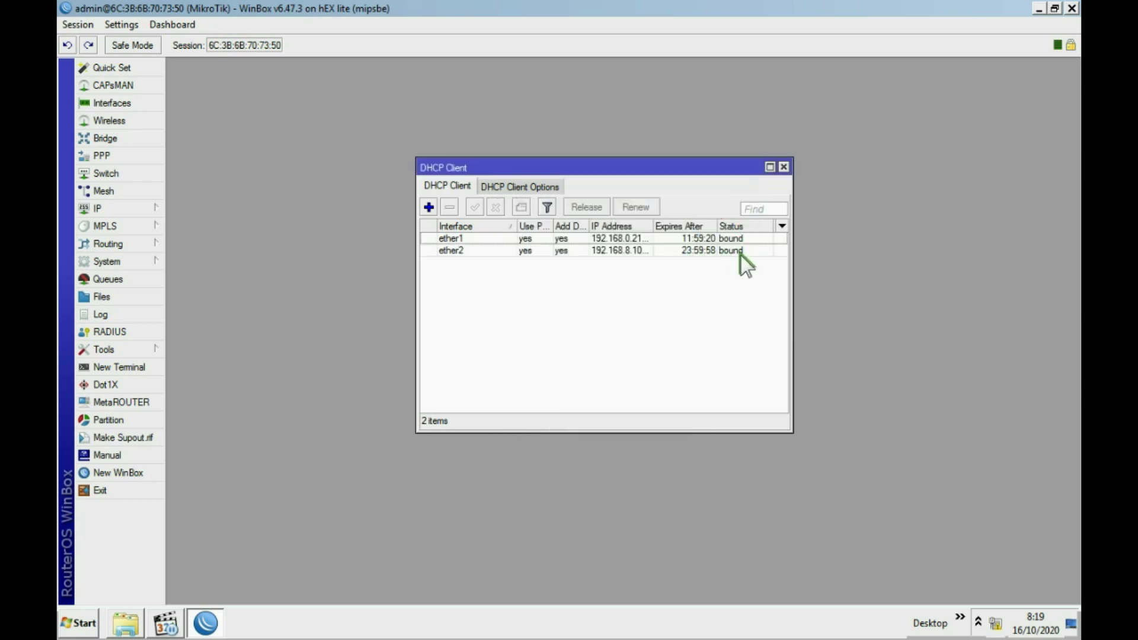
click(786, 164)
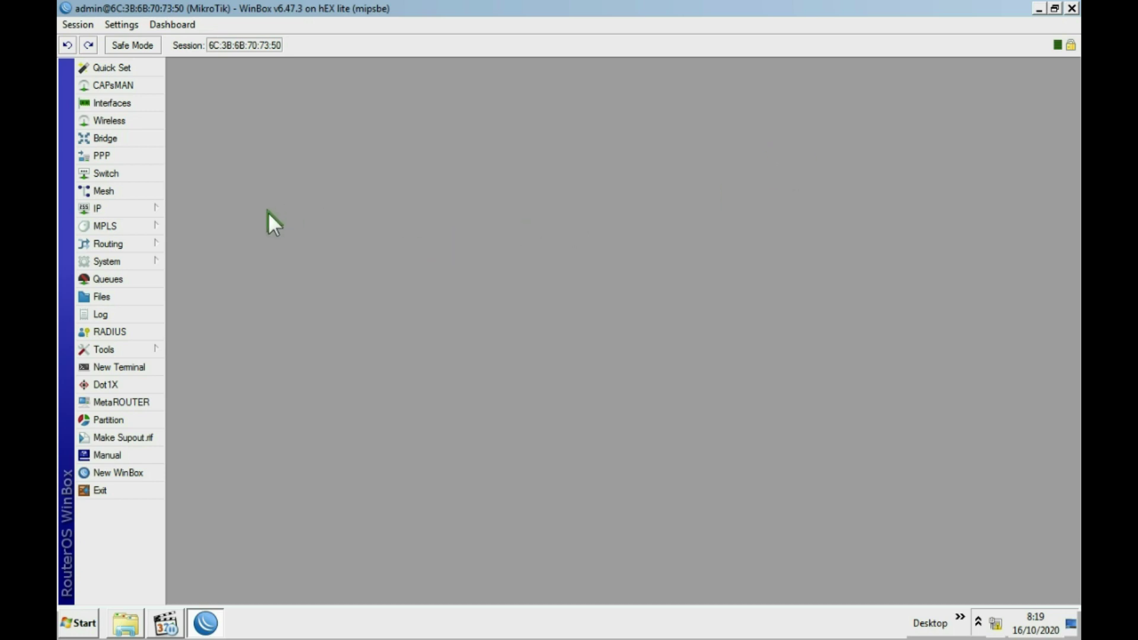
Add the address 10.10.10.1/24 on interface ether3 under IP > Addresses.
click(129, 210)
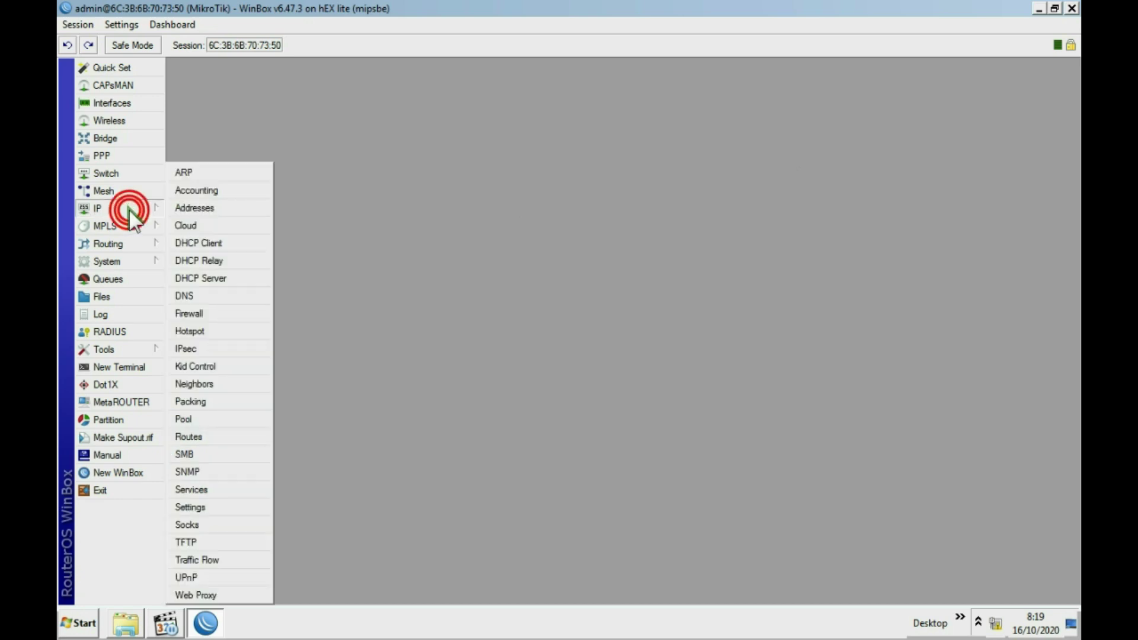
click(208, 211)
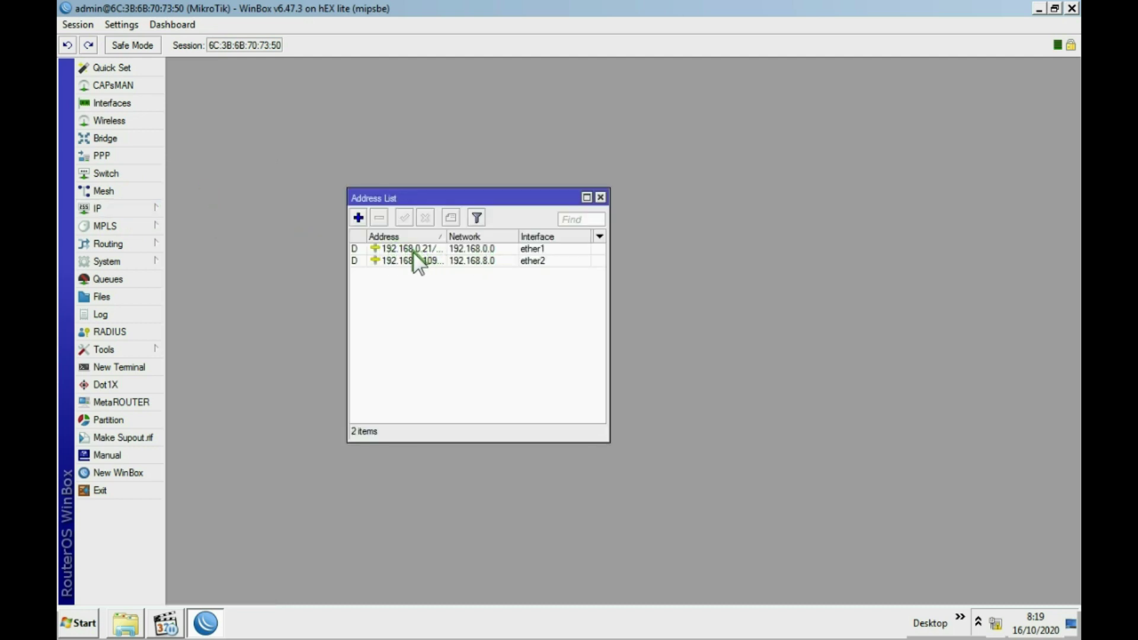
click(358, 218)
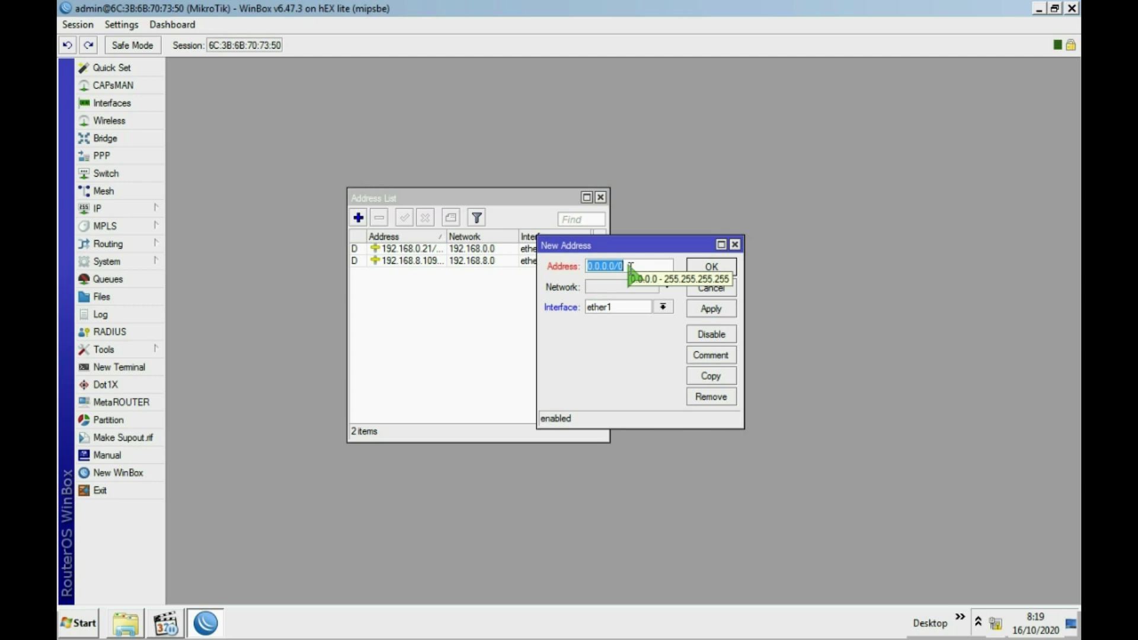
text(10.)
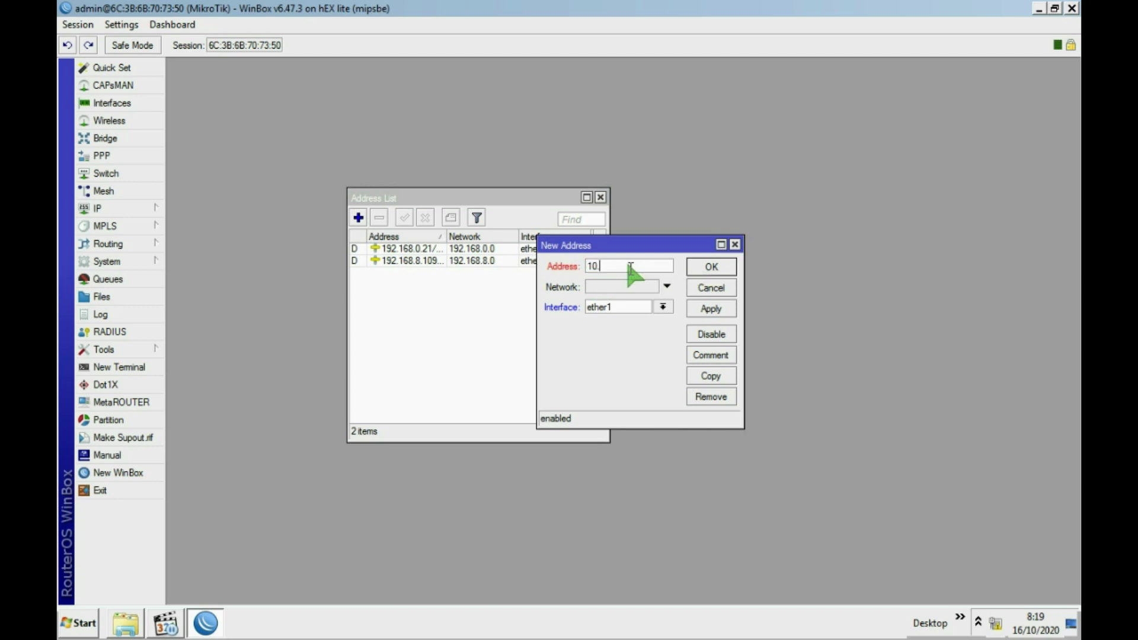
text(10.10.1/24)
click(662, 306)
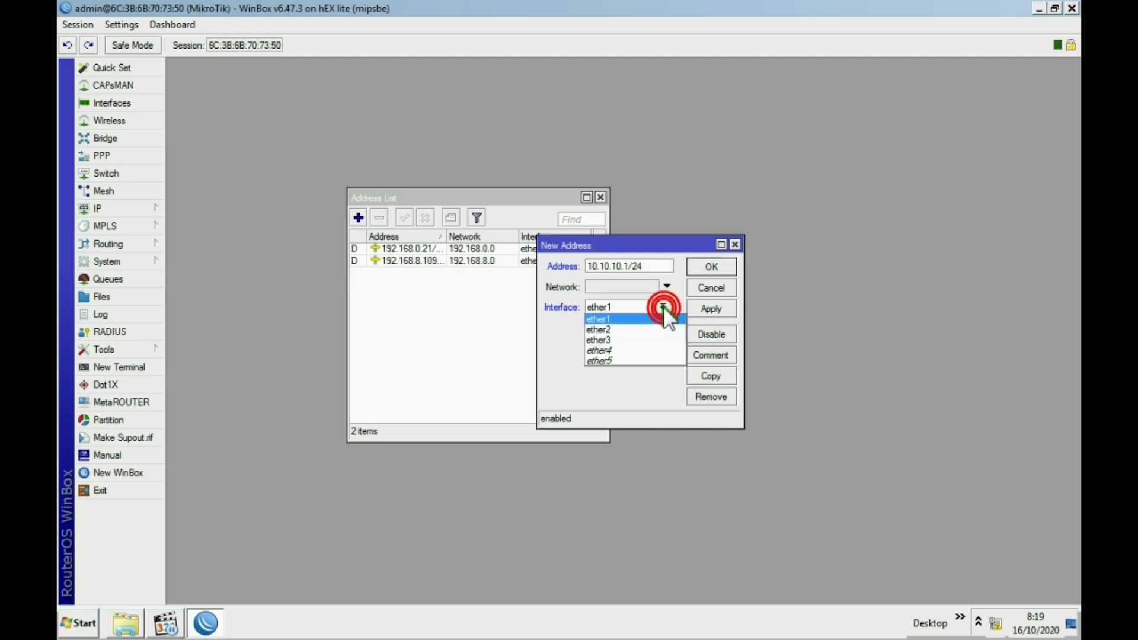
click(618, 337)
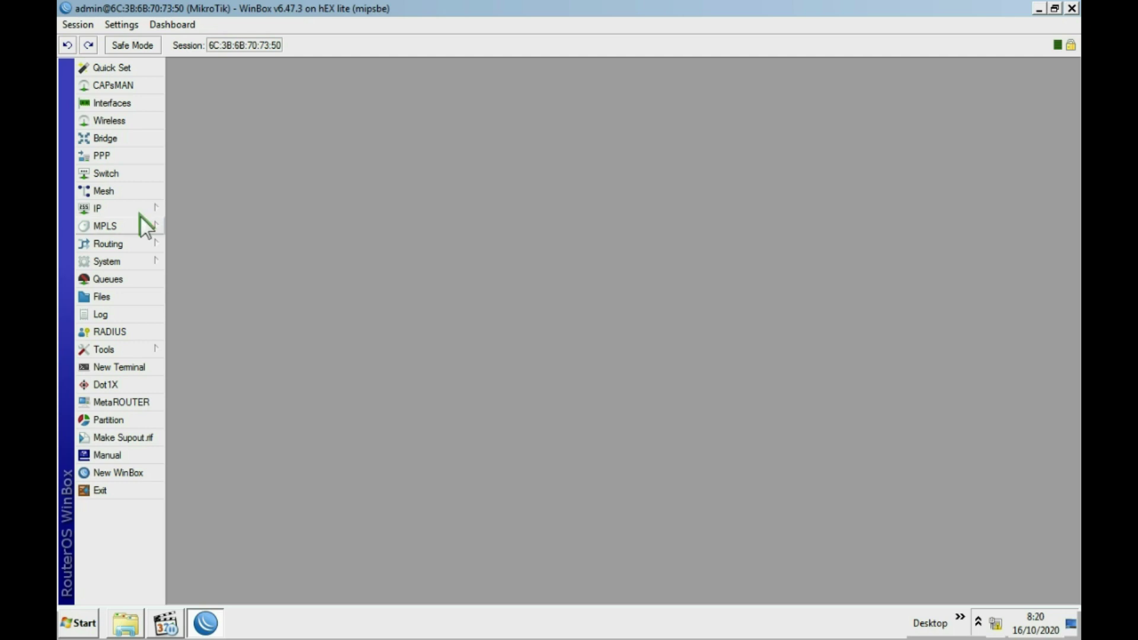
Enable Allow Remote Requests in the router's DNS settings and save.
click(123, 209)
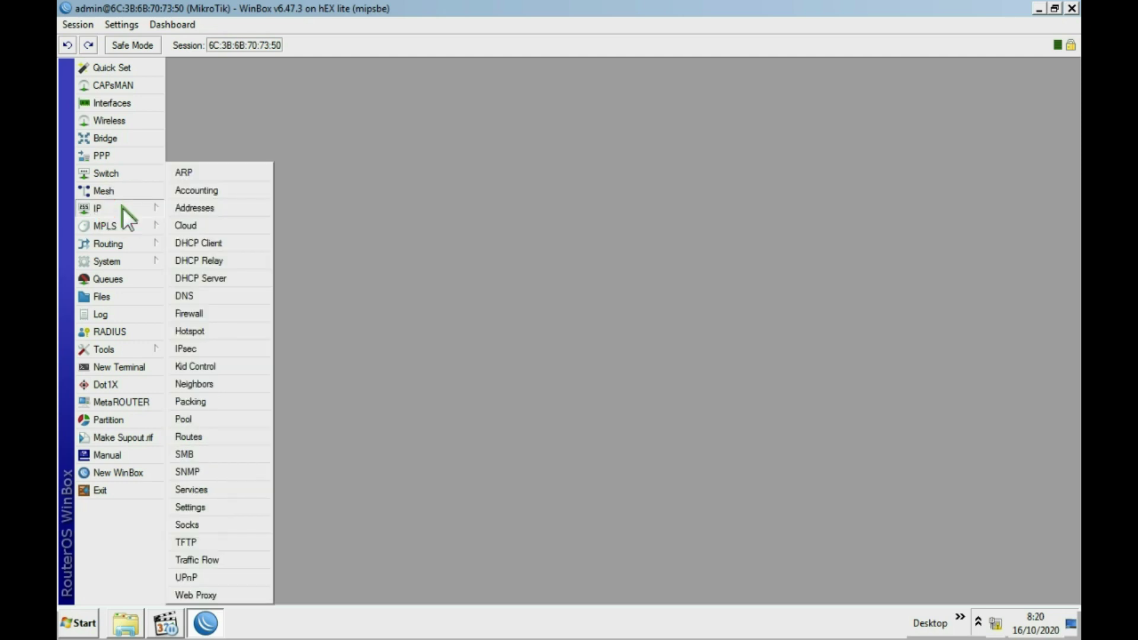
click(184, 294)
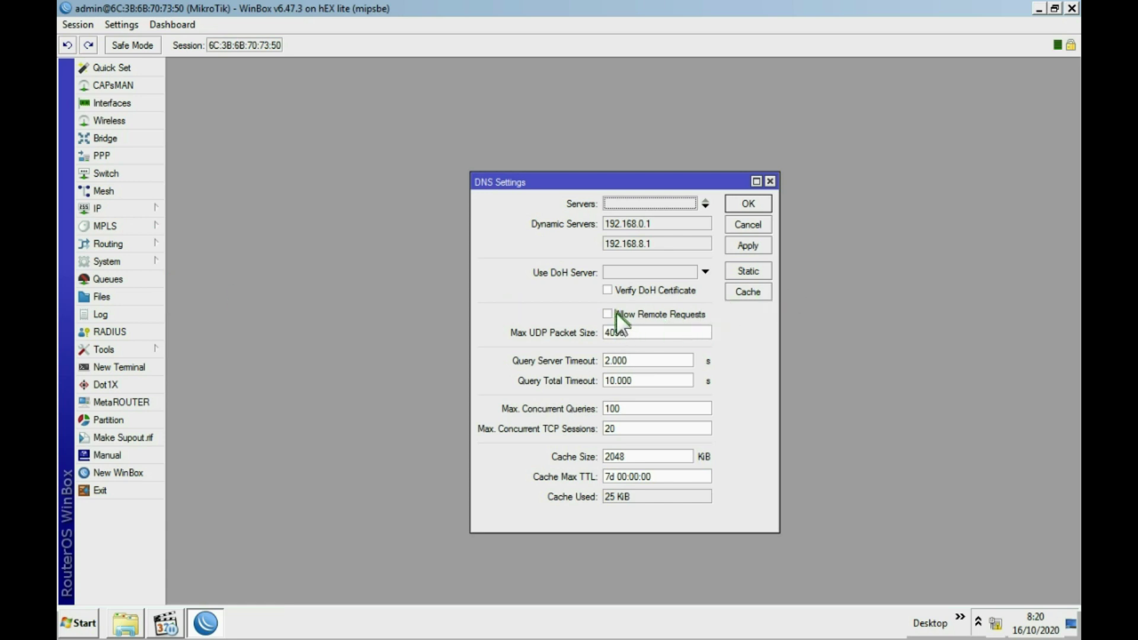
click(608, 314)
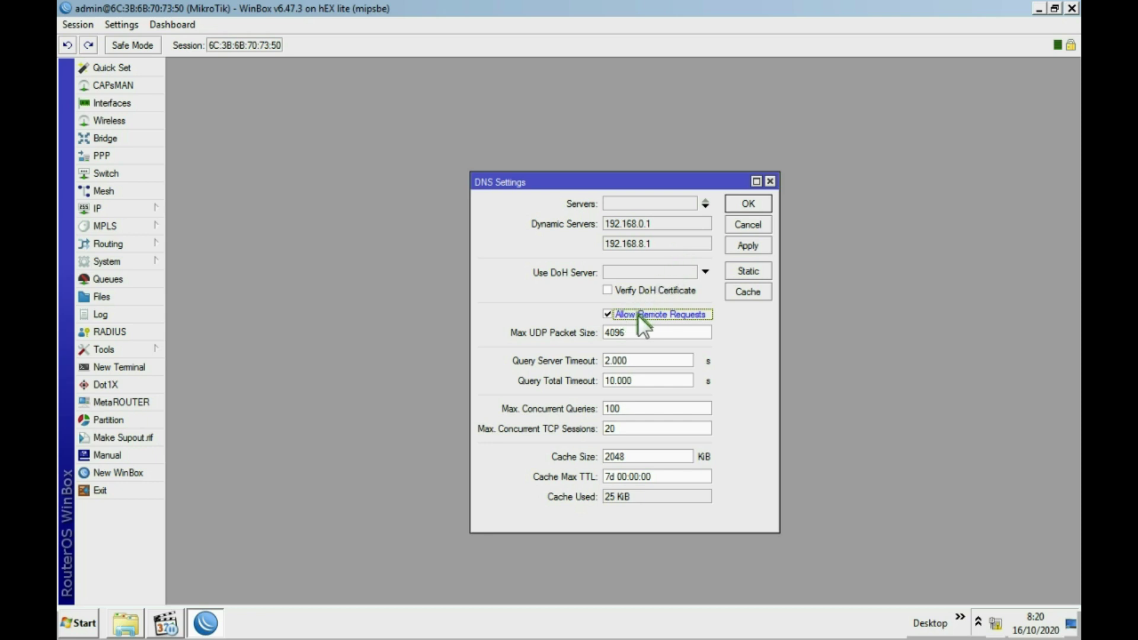
click(748, 245)
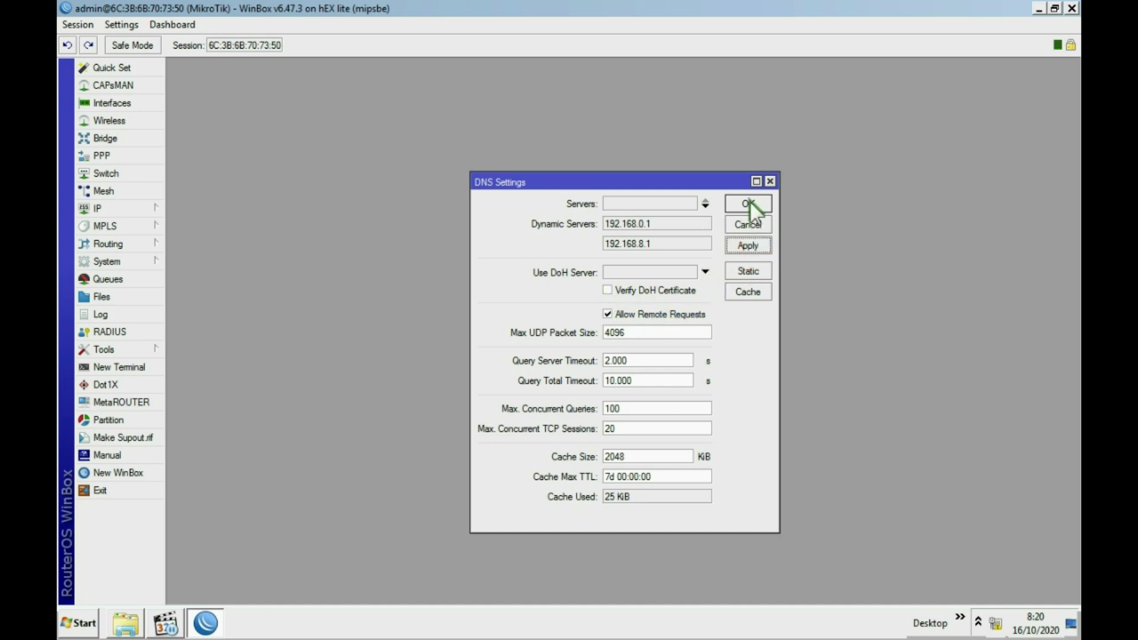
click(749, 202)
Reopen the DNS settings to verify remote requests are allowed, then close them.
click(106, 208)
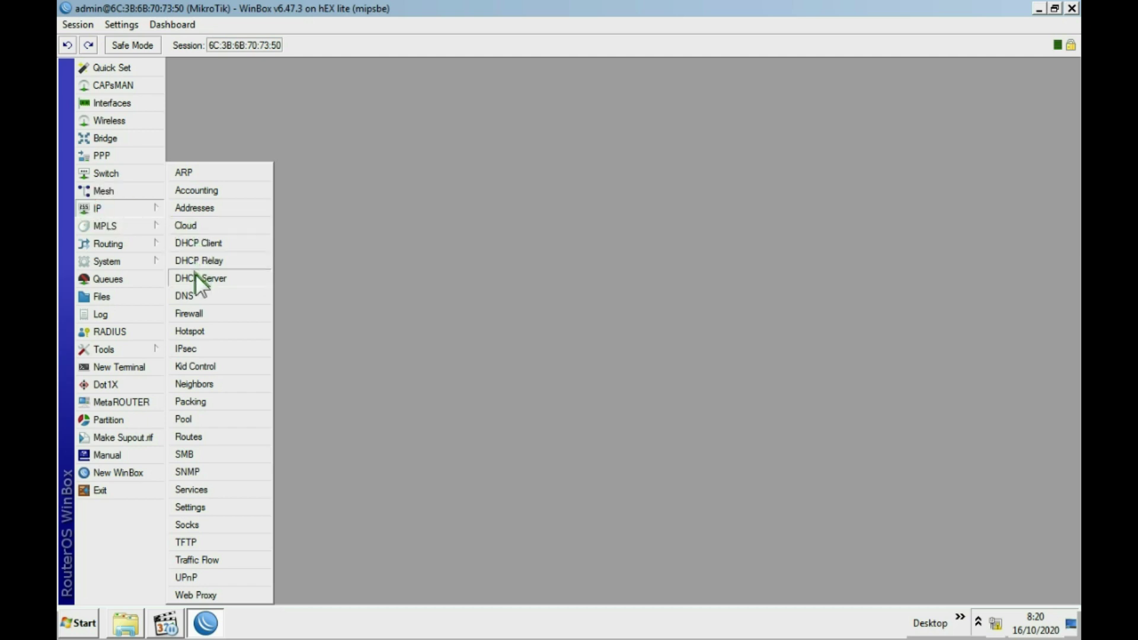
click(192, 293)
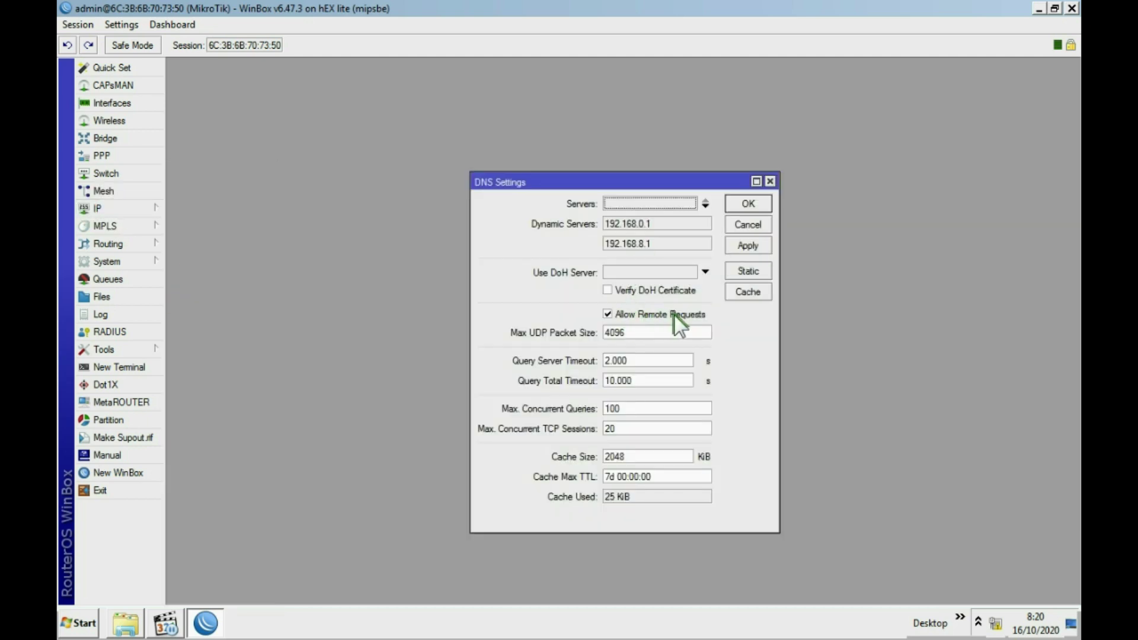
click(750, 199)
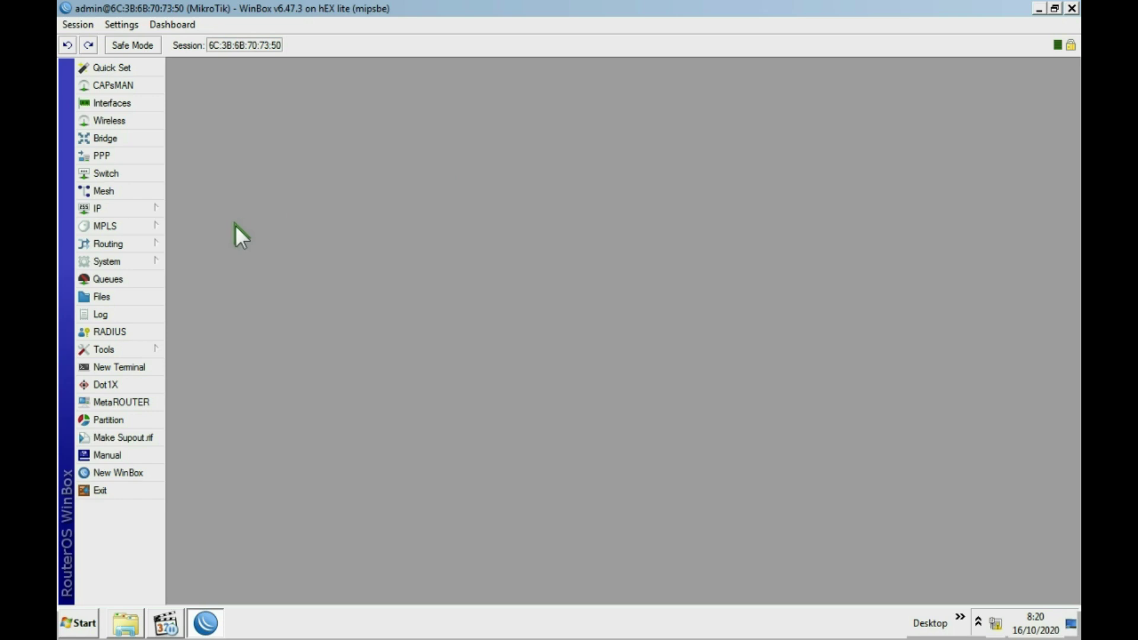
Start a new srcnat NAT rule in Firewall with Out. Interface ether1.
click(139, 208)
click(556, 149)
click(131, 208)
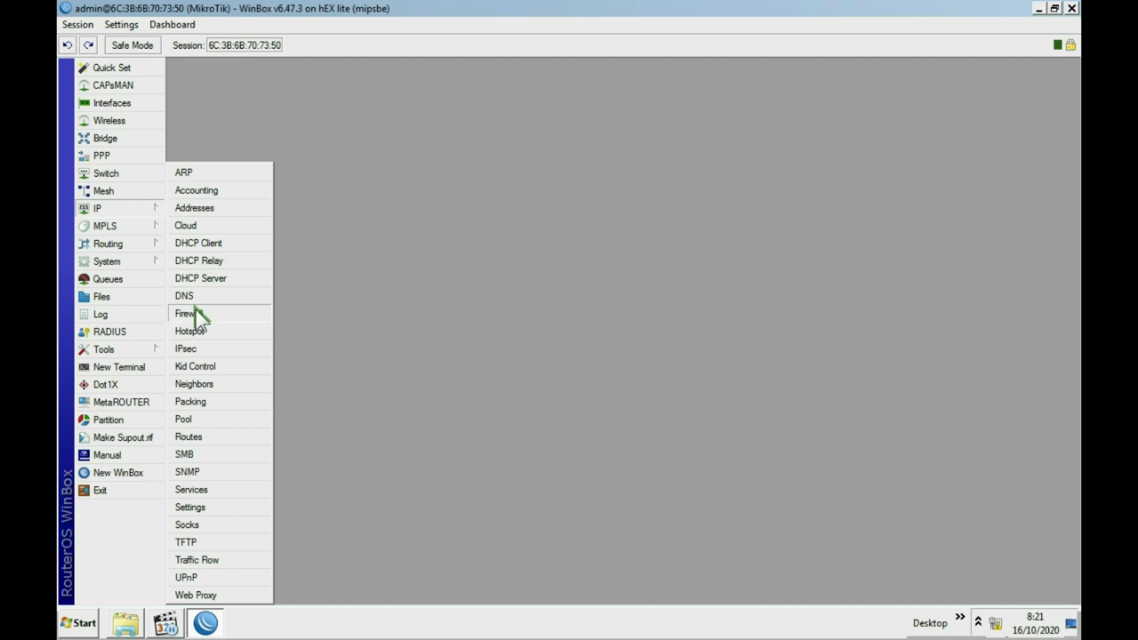
click(230, 314)
drag(502, 92, 532, 75)
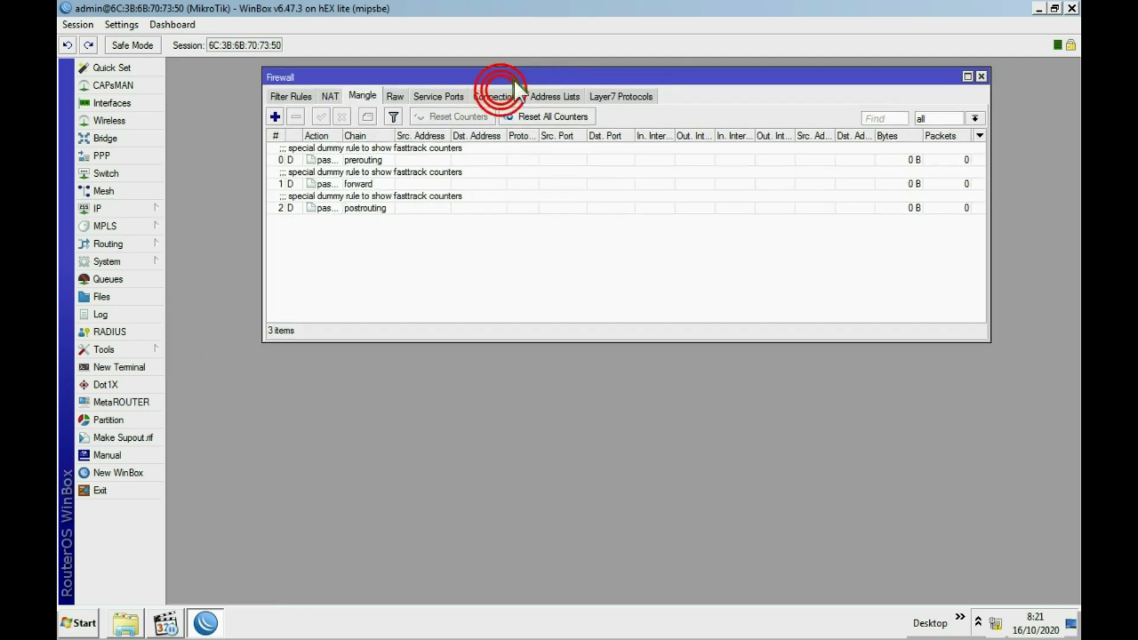
click(328, 97)
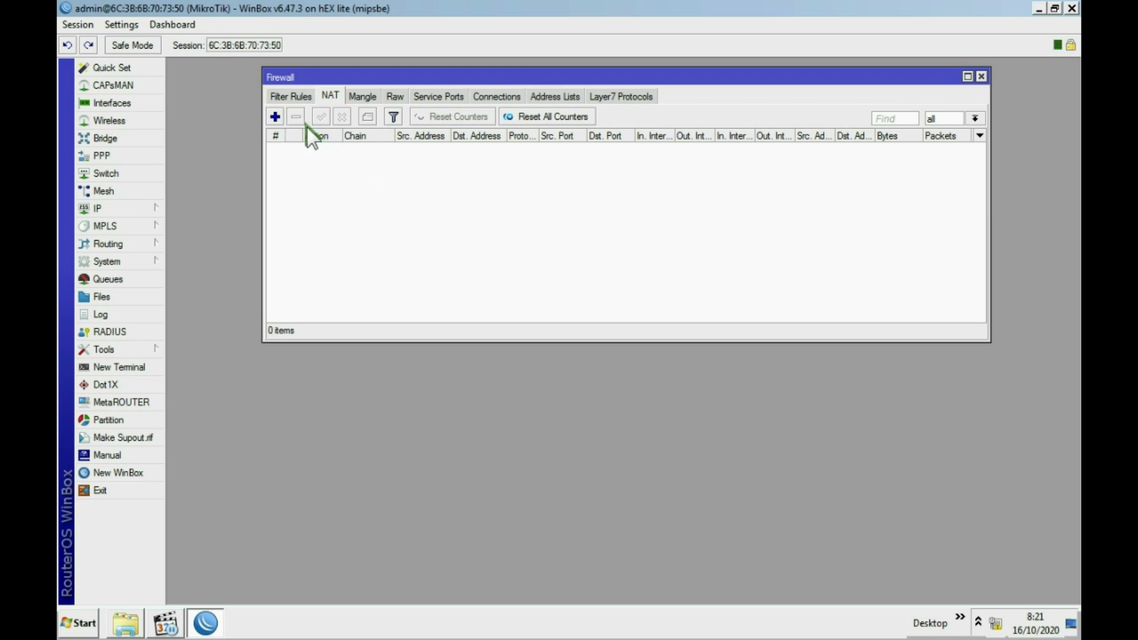
click(274, 117)
click(495, 86)
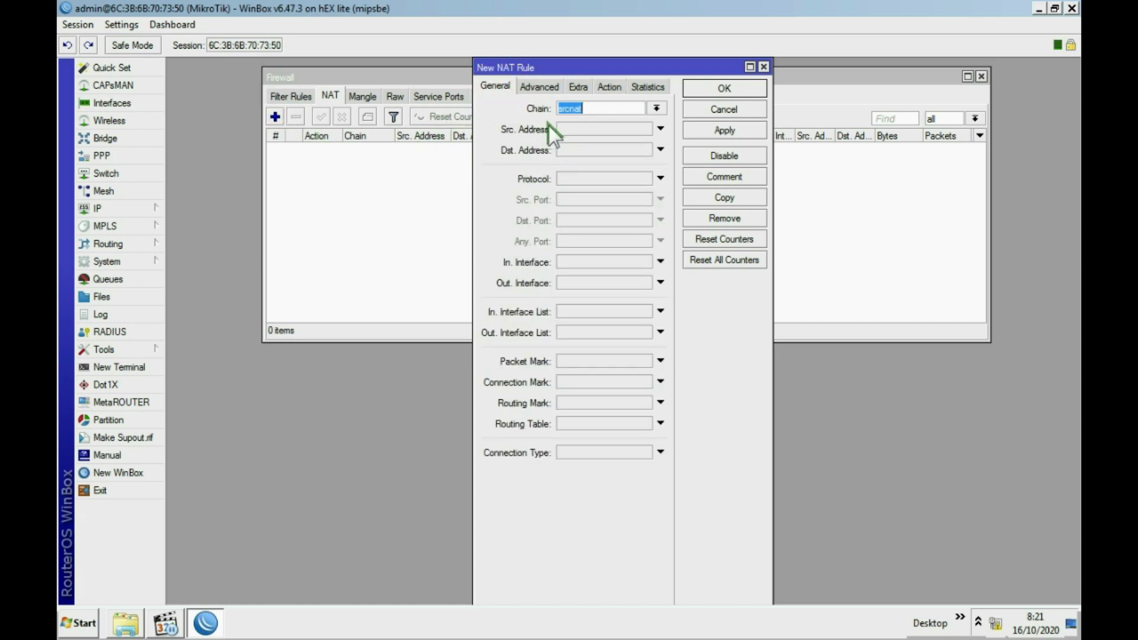
click(602, 132)
click(595, 284)
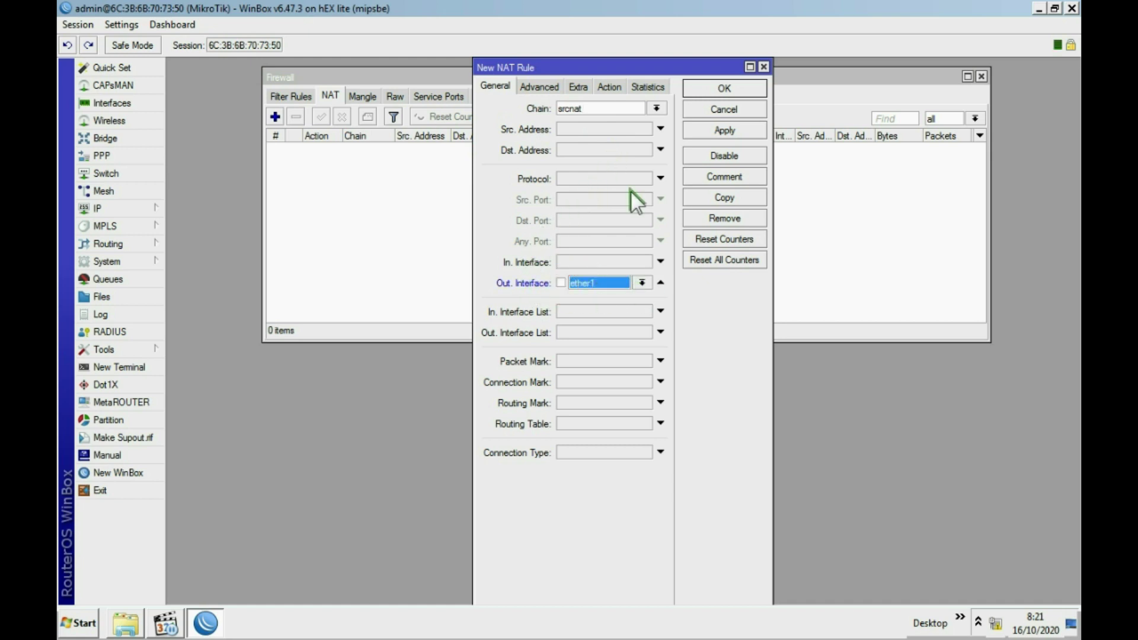
Set the rule's action to masquerade and save it.
click(616, 89)
click(623, 151)
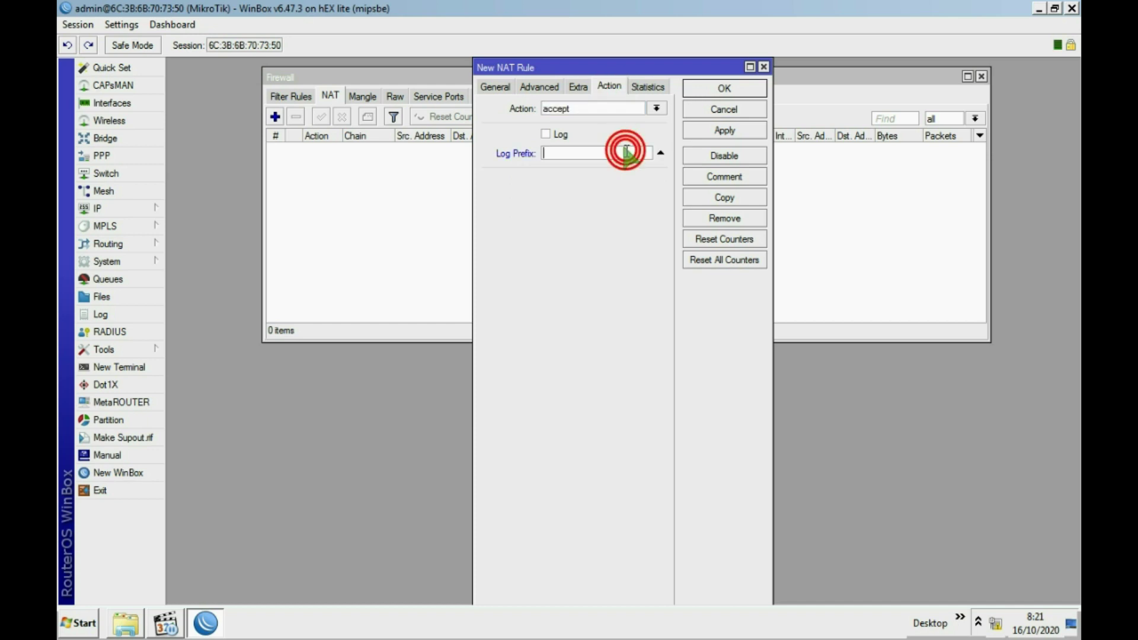
click(612, 87)
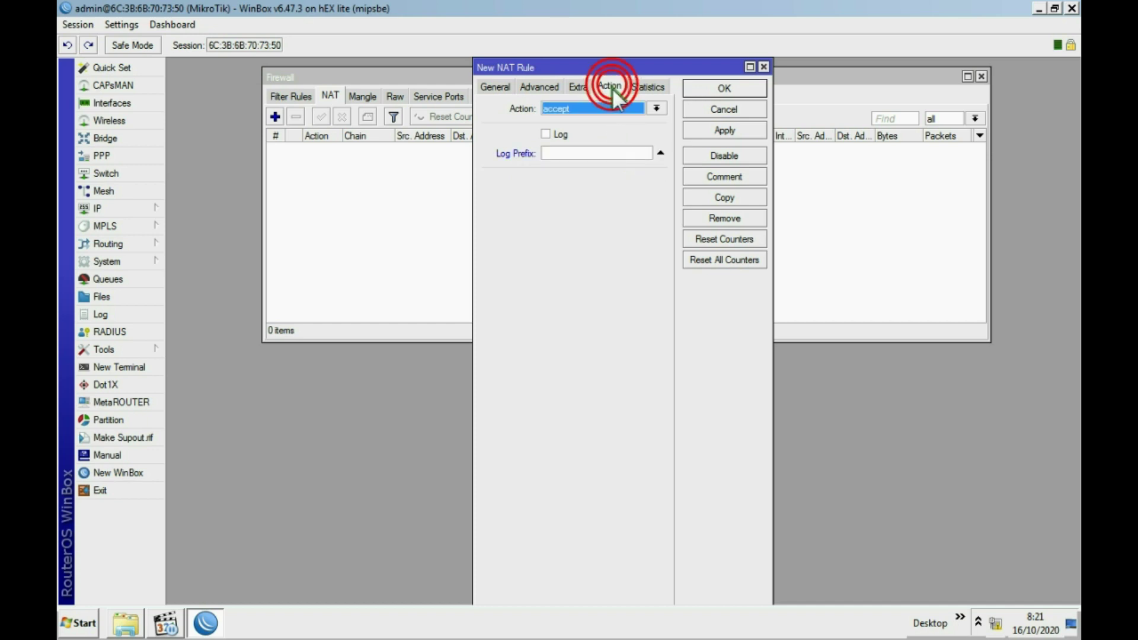
click(661, 151)
click(654, 108)
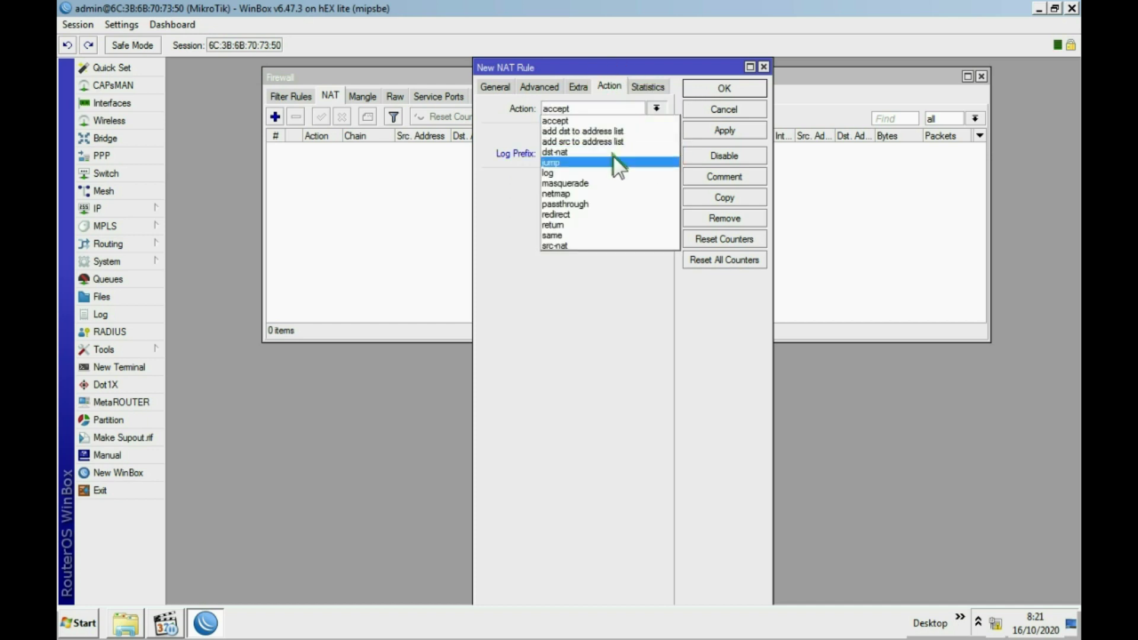
click(590, 183)
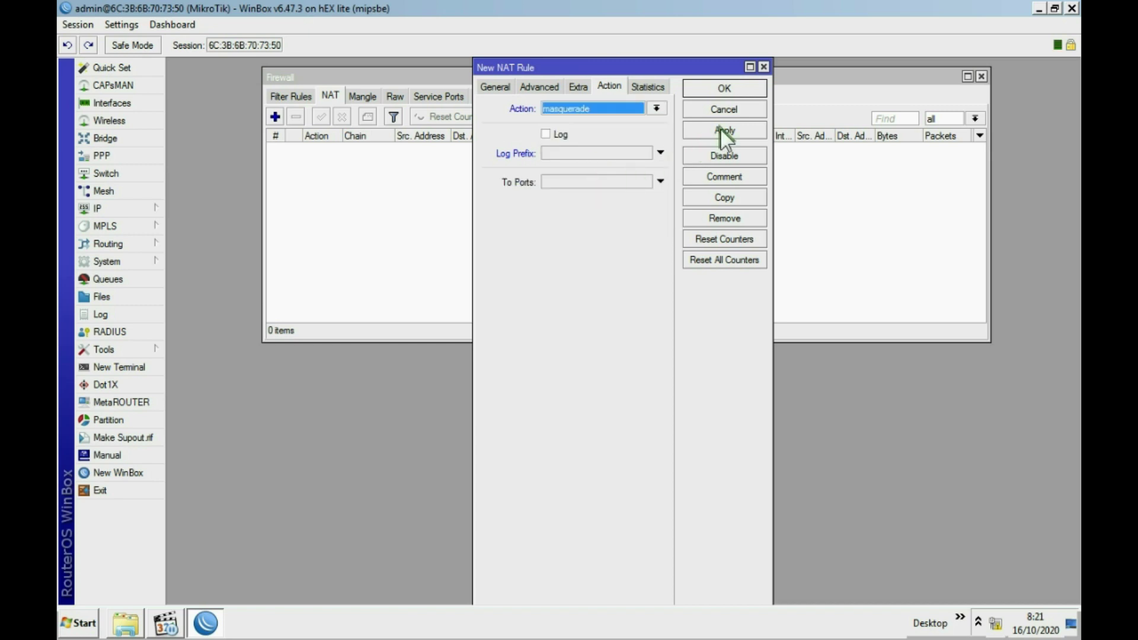
click(494, 87)
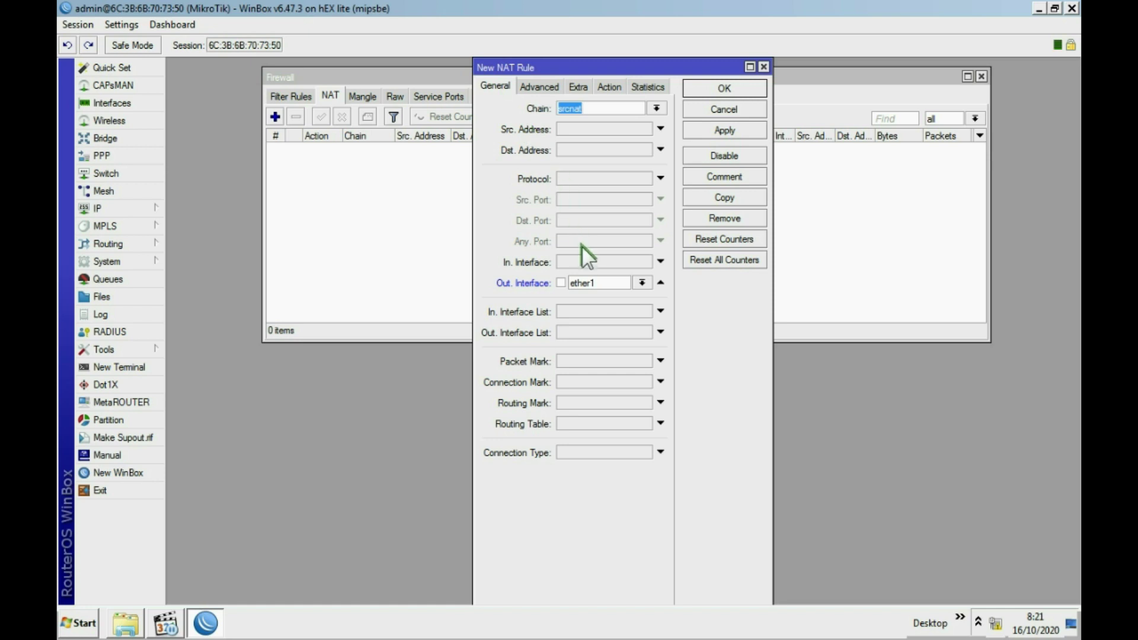
click(610, 86)
click(725, 127)
click(719, 89)
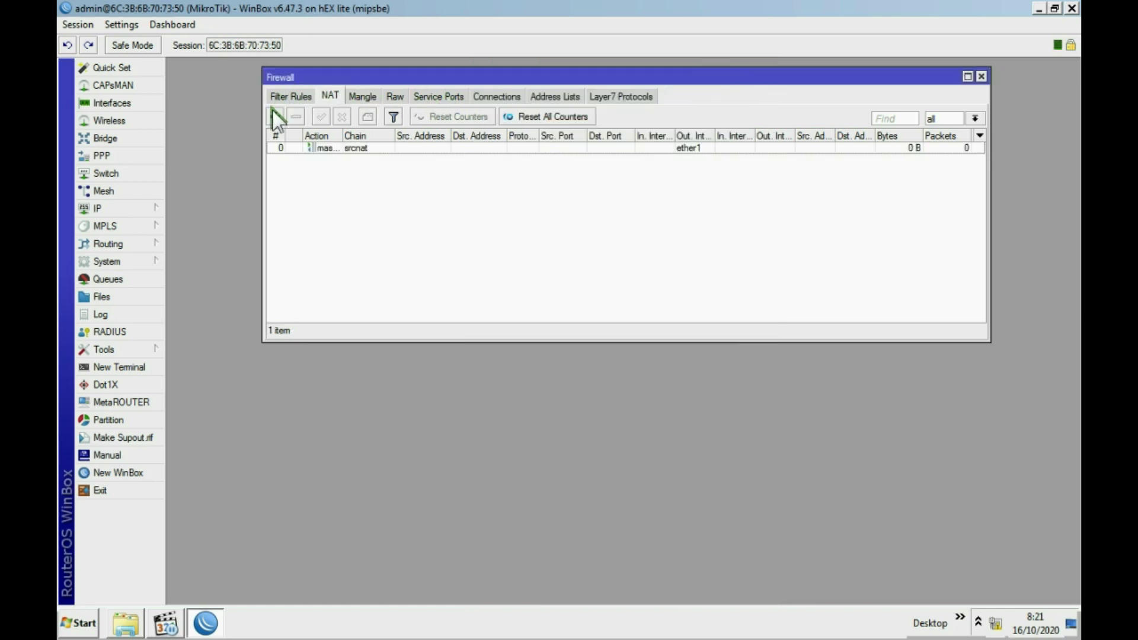
click(274, 113)
Make the second NAT rule masquerade on Out. Interface ether2, save it, and close Firewall.
click(499, 87)
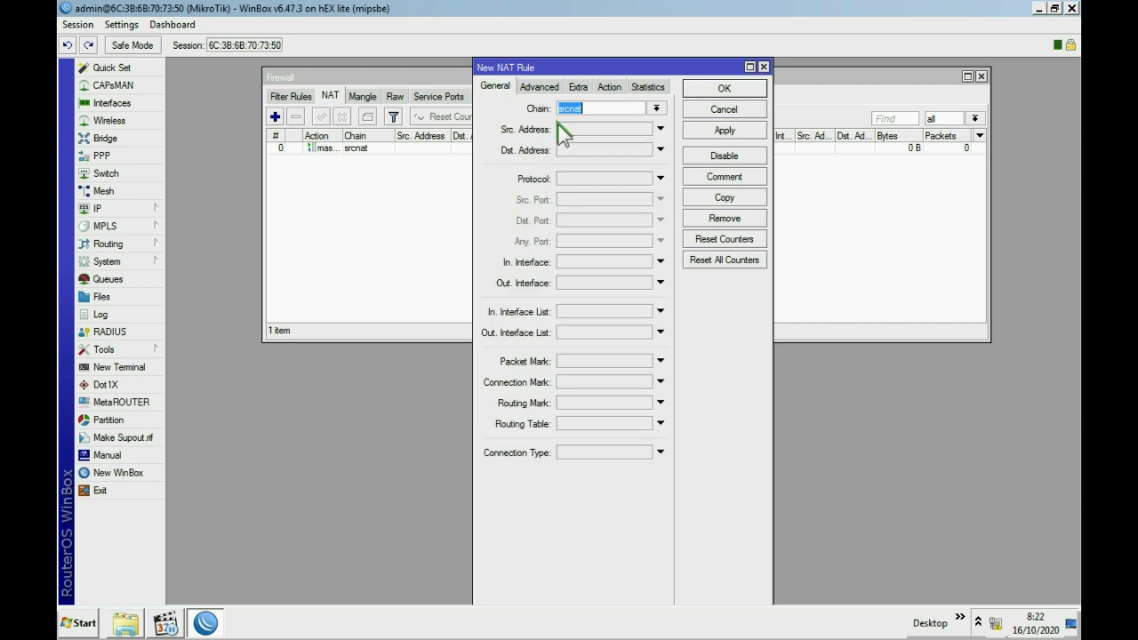
click(594, 283)
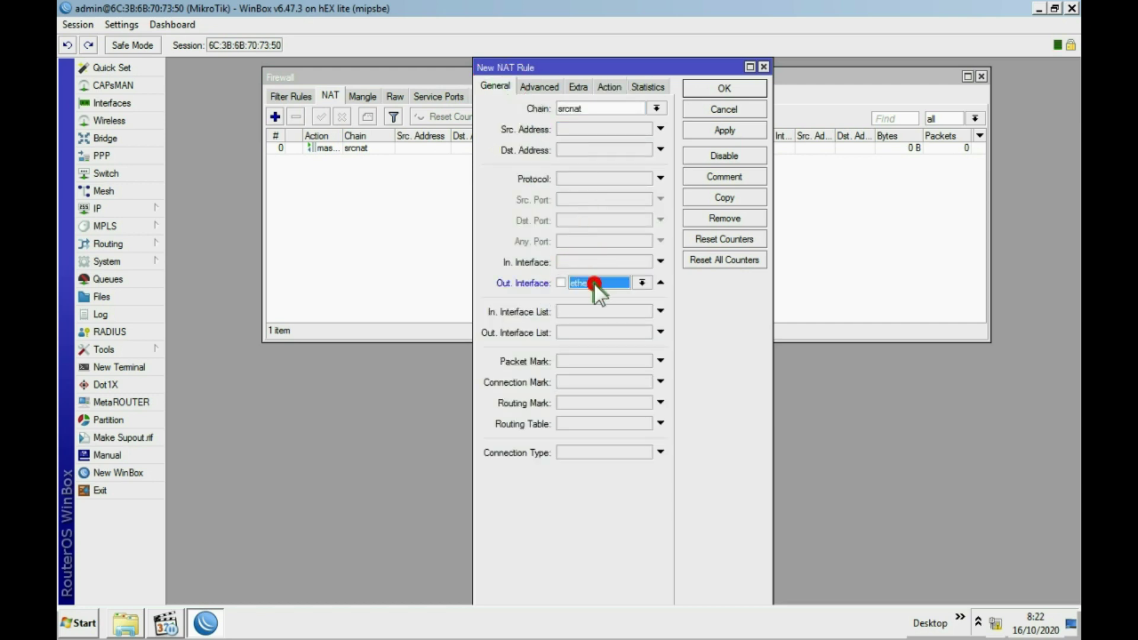
click(641, 284)
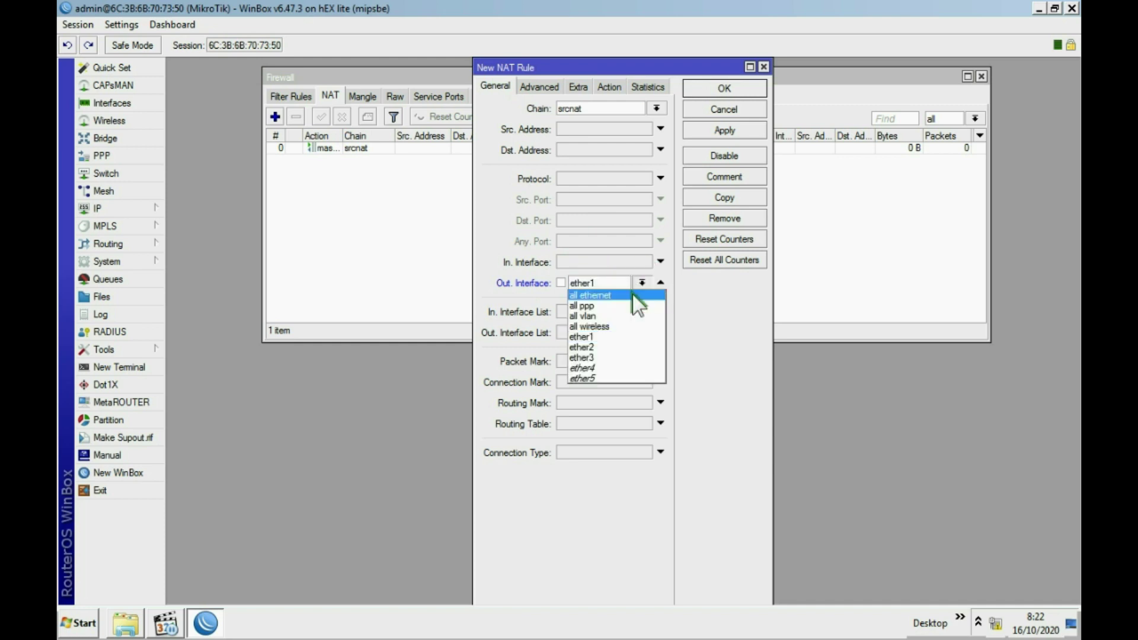
click(611, 344)
click(608, 87)
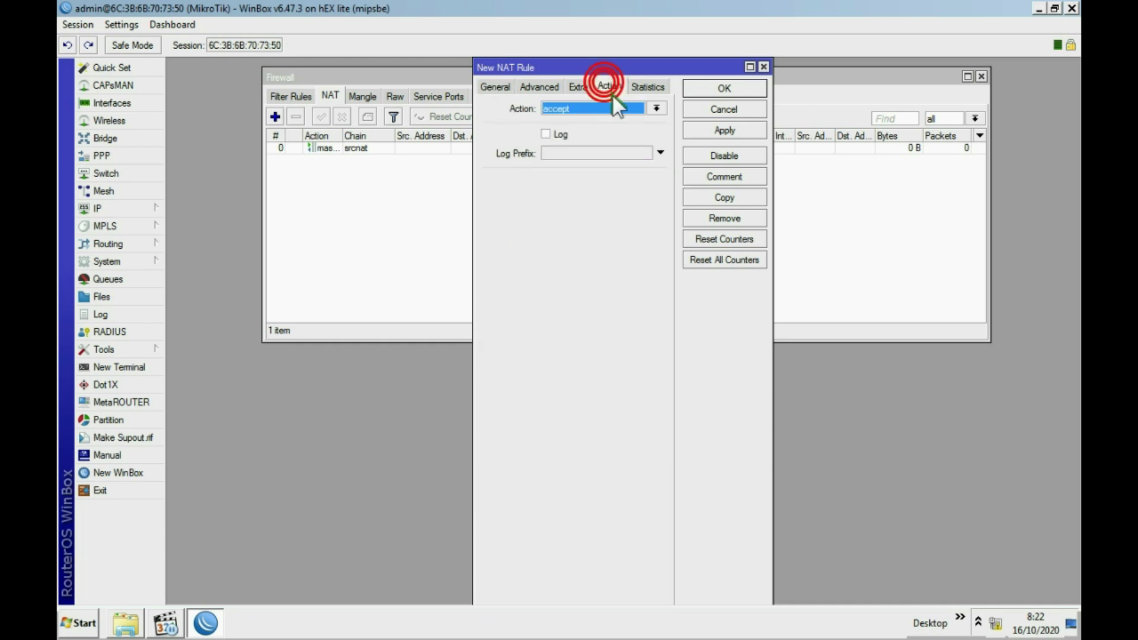
click(621, 113)
click(601, 180)
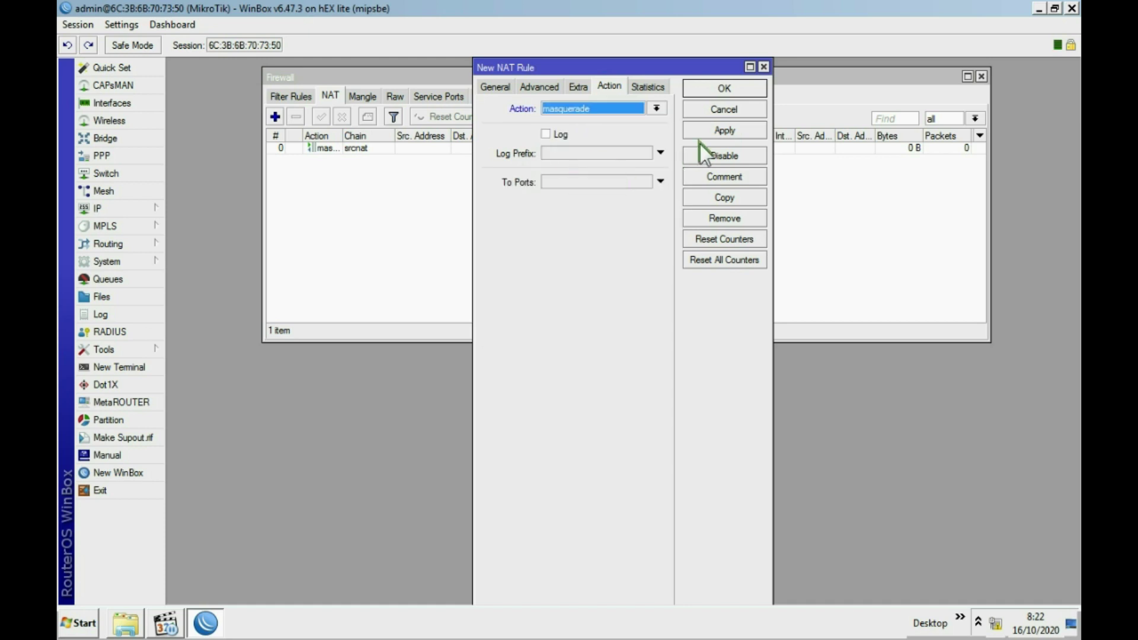
click(717, 128)
click(721, 87)
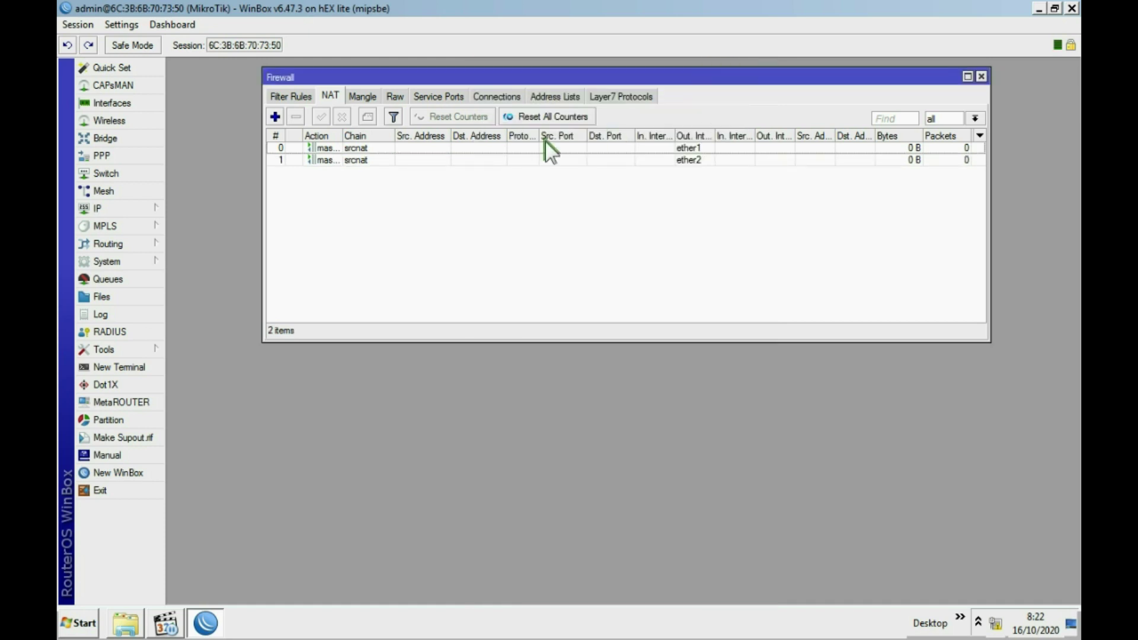
click(981, 77)
click(118, 203)
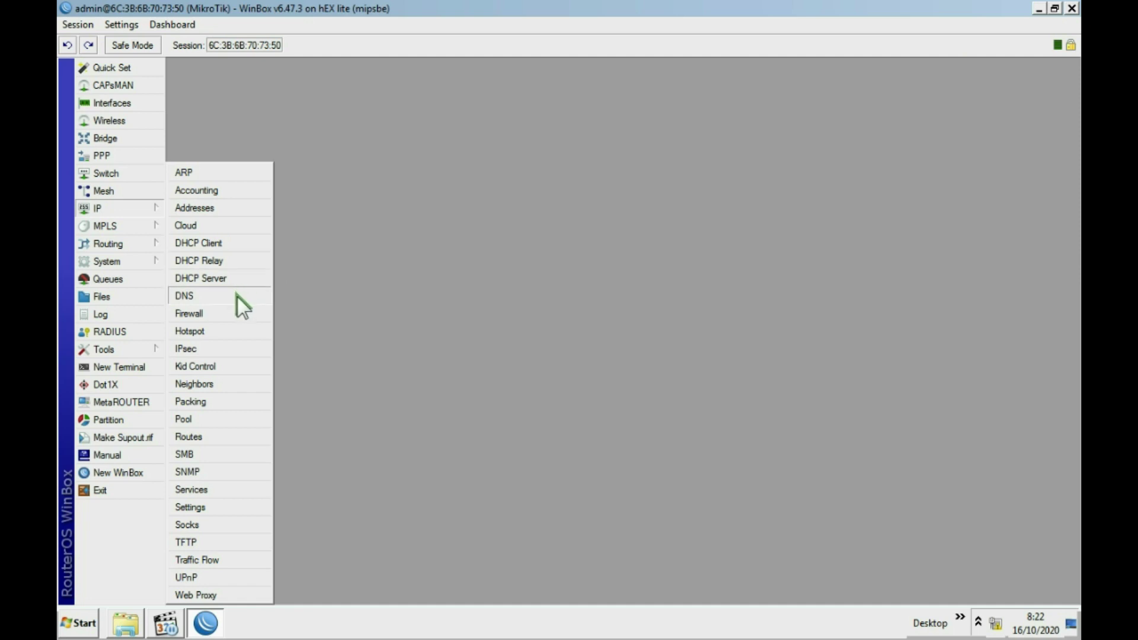
Start a new prerouting mangle rule matching In. Interface ether3.
click(208, 314)
click(359, 97)
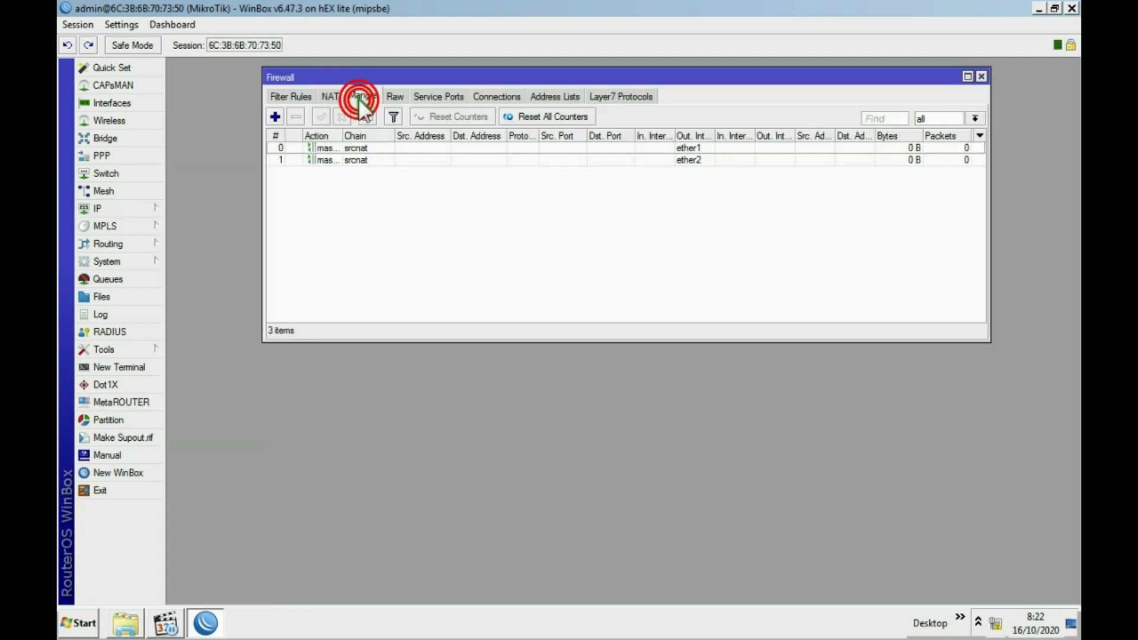
click(361, 98)
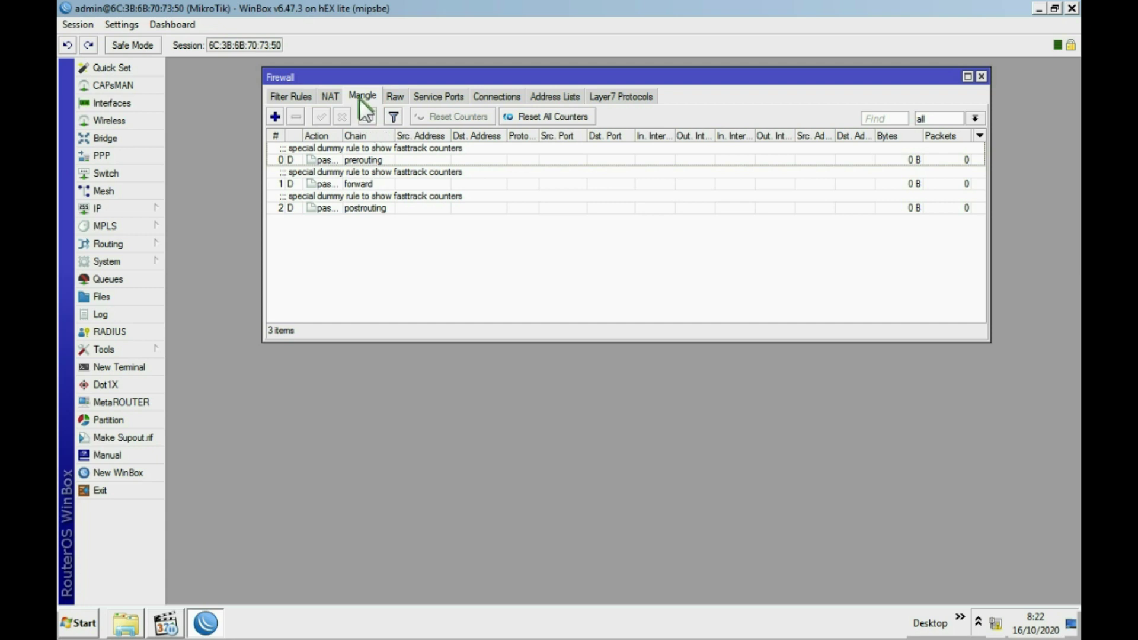
click(276, 116)
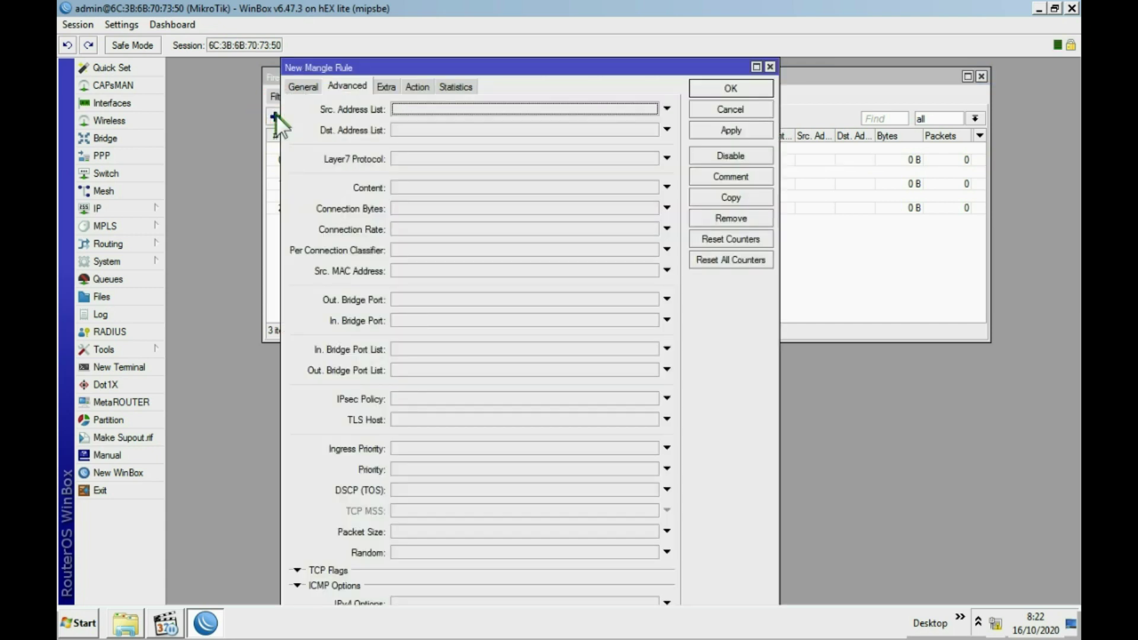
click(303, 86)
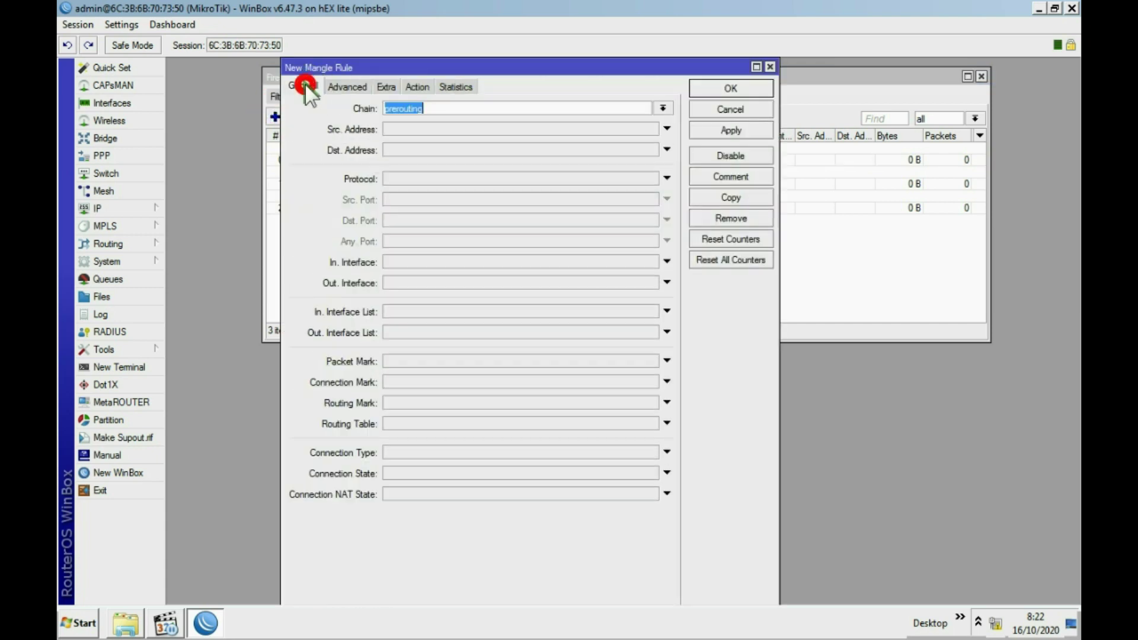
drag(415, 67, 604, 61)
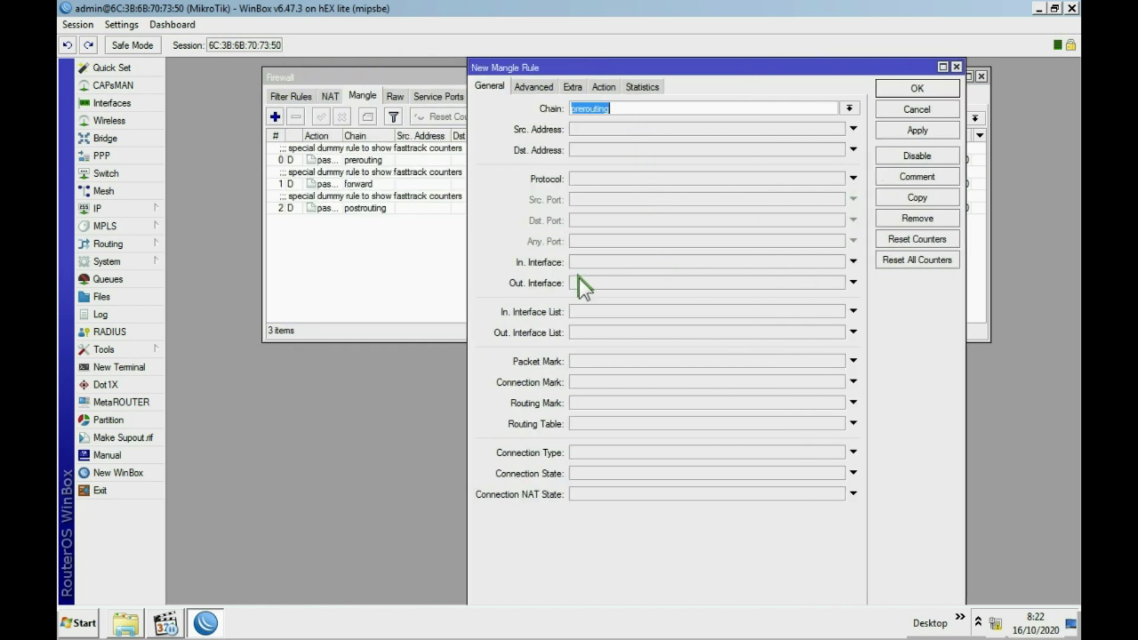
click(611, 261)
click(836, 262)
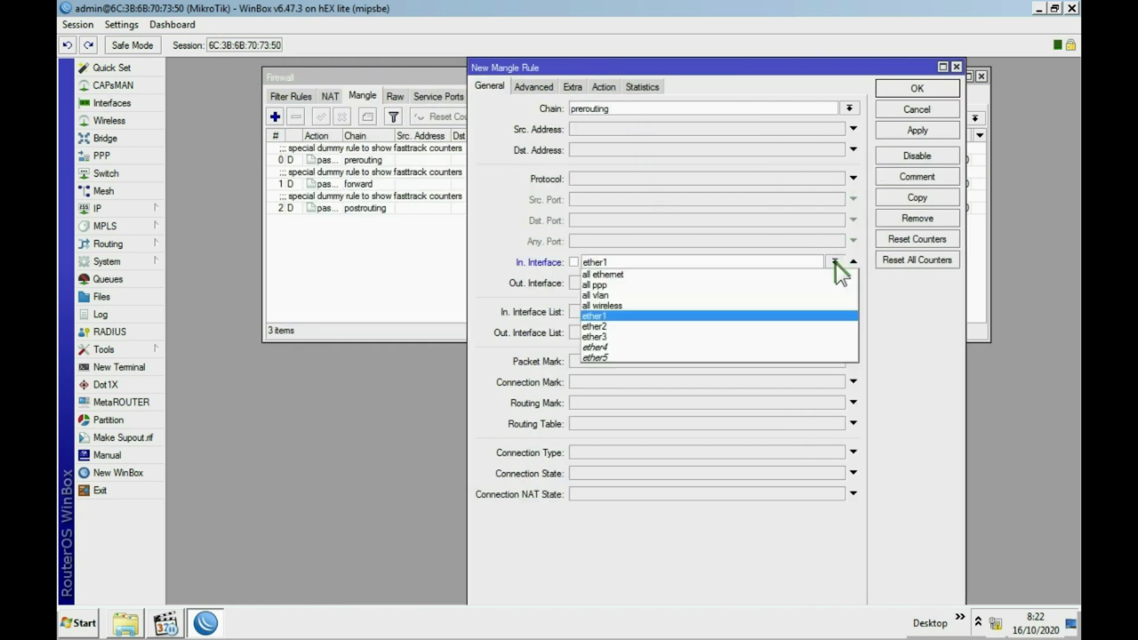
click(703, 334)
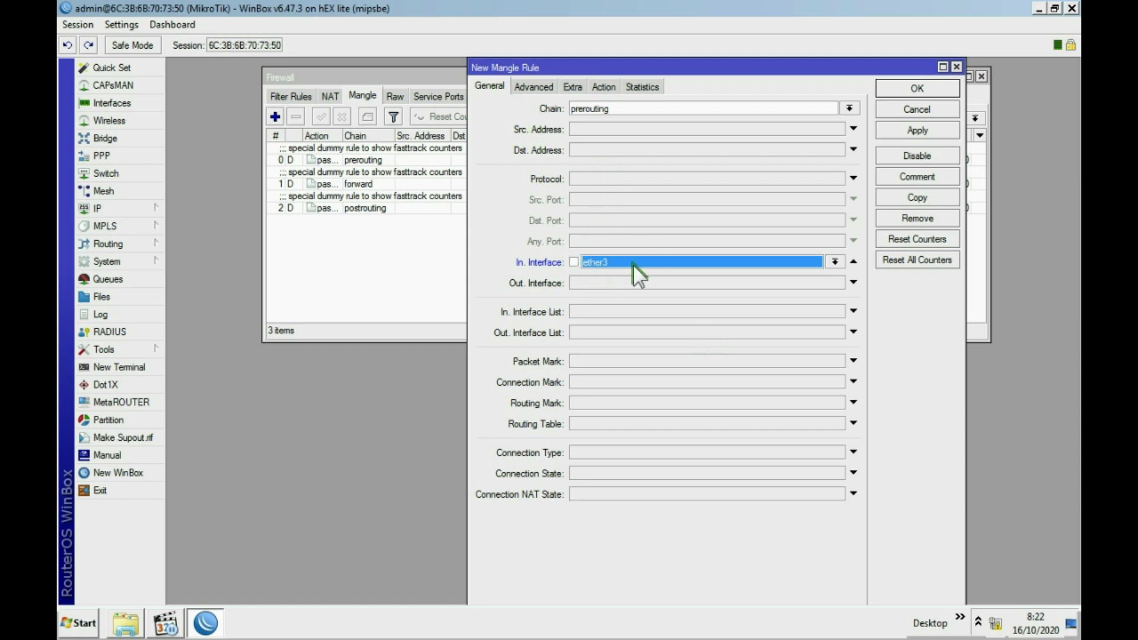
Add a src address and port per-connection classifier with 2 as its first value.
click(539, 88)
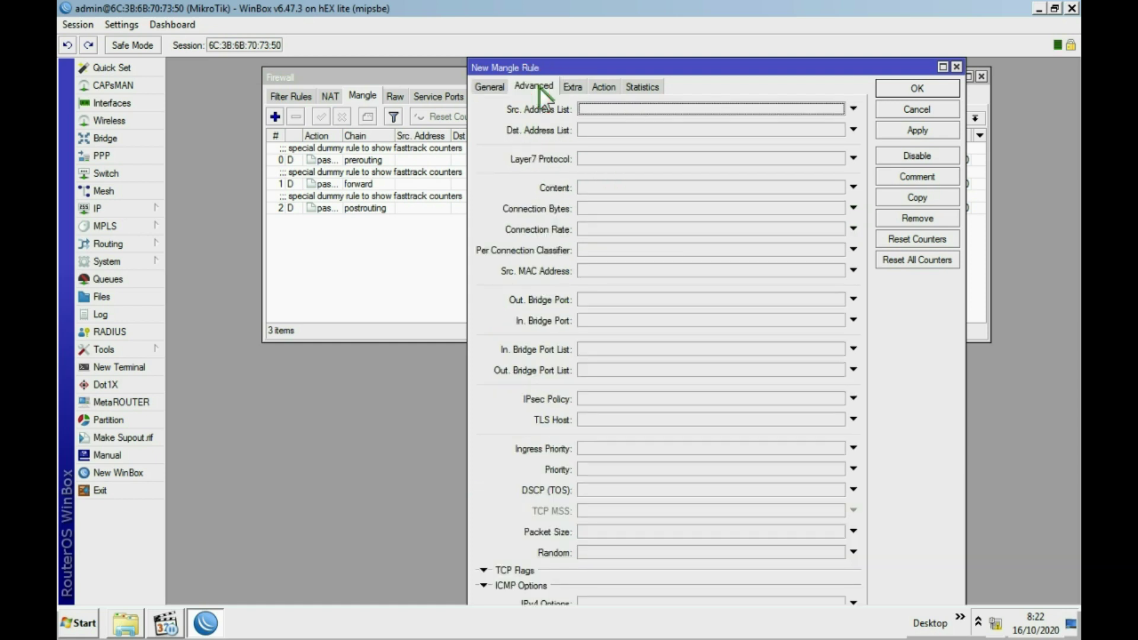
click(854, 249)
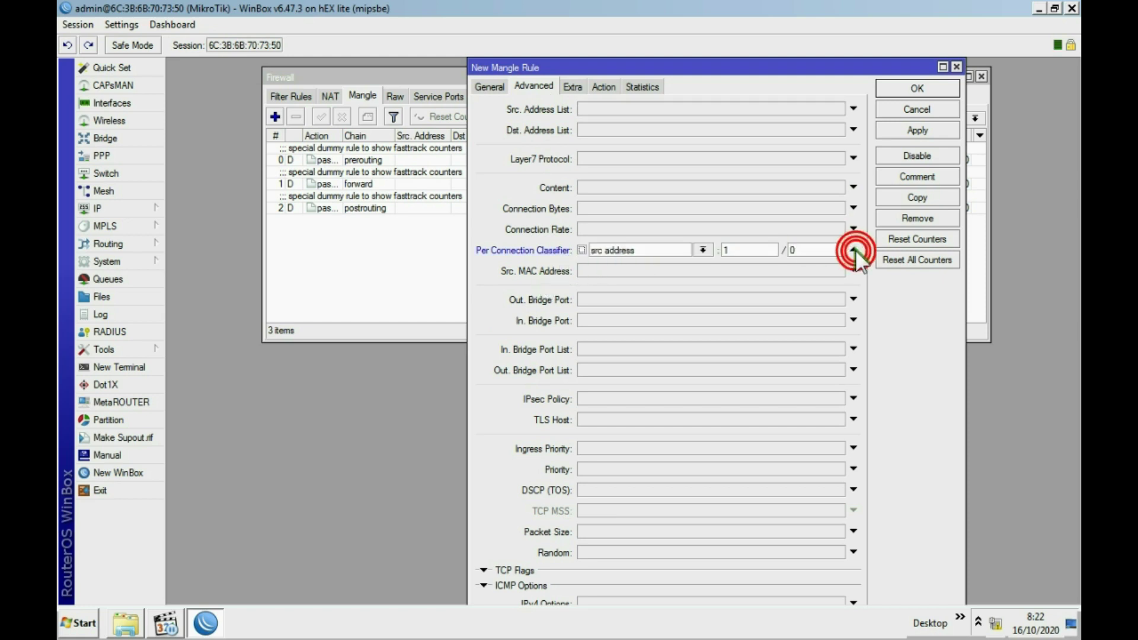
click(702, 250)
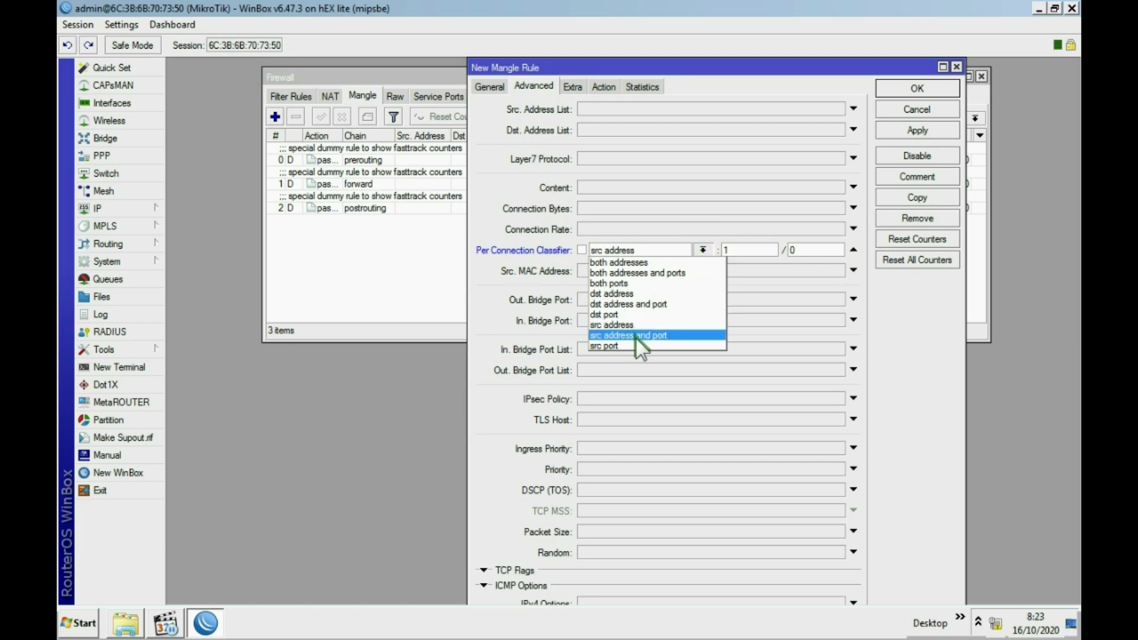
click(653, 337)
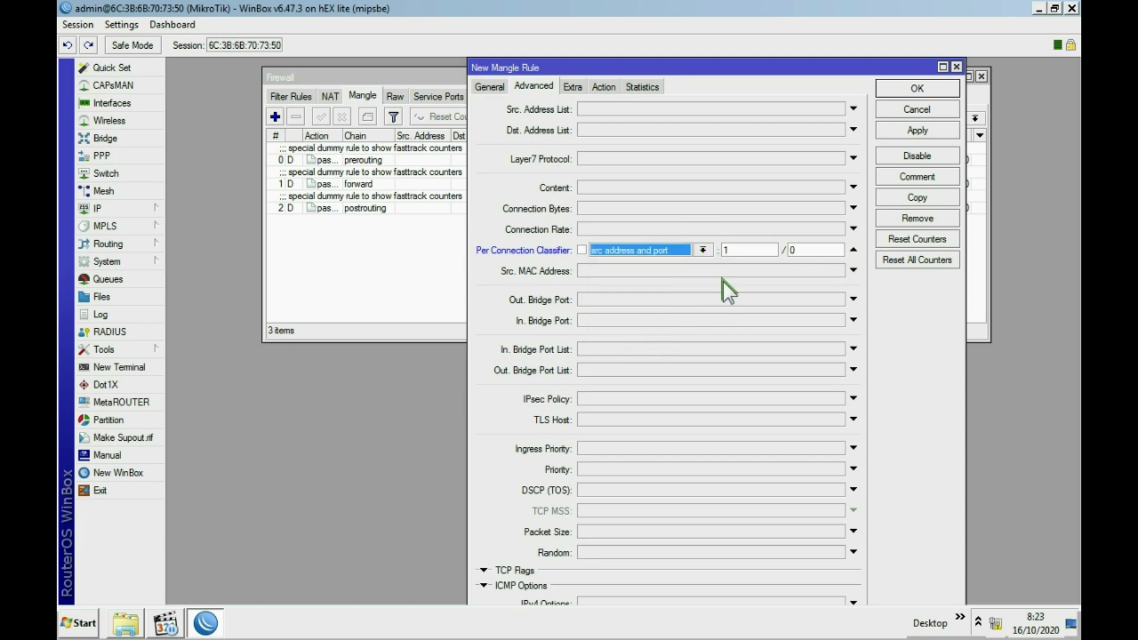
click(735, 249)
text(2)
click(802, 250)
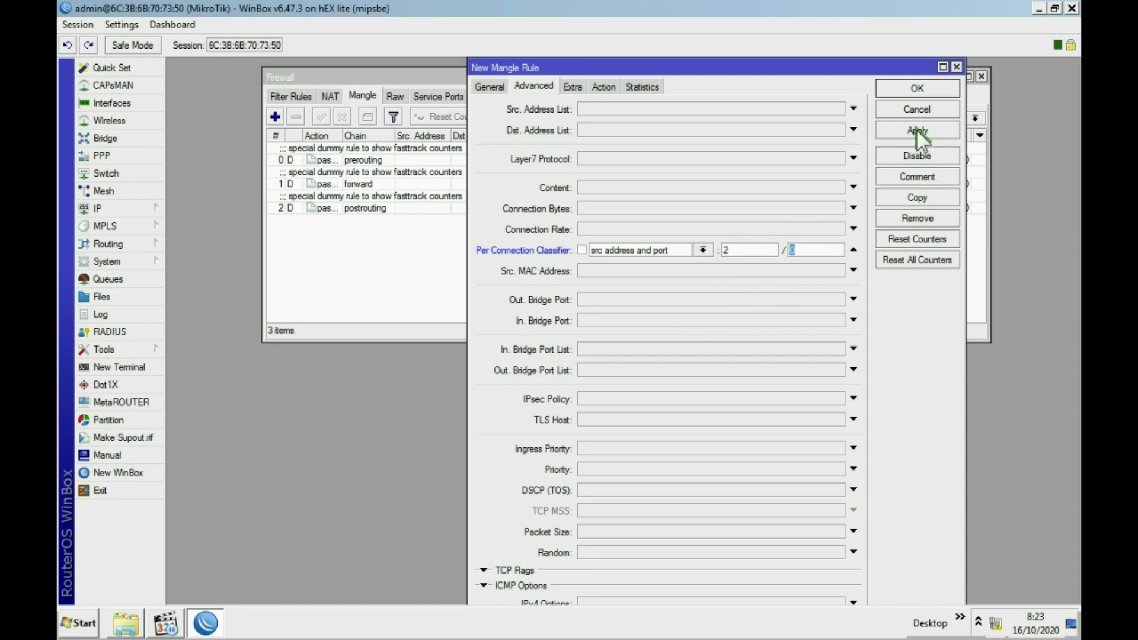
Set the action to mark routing with a new 'pcc-' routing mark and apply the rule.
click(604, 86)
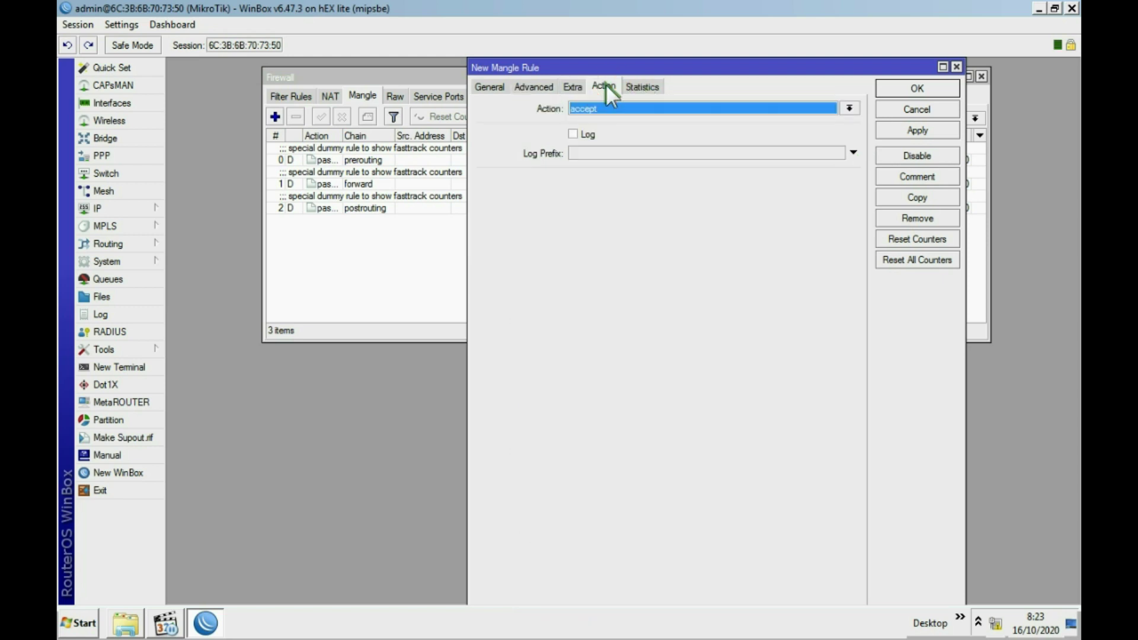
click(657, 108)
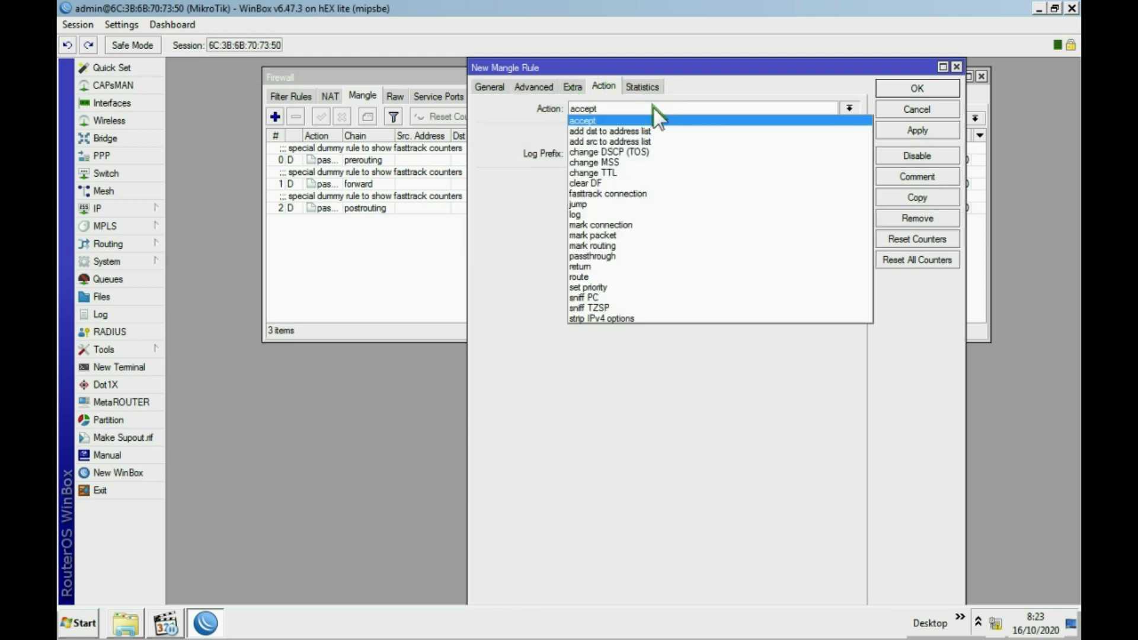
click(608, 245)
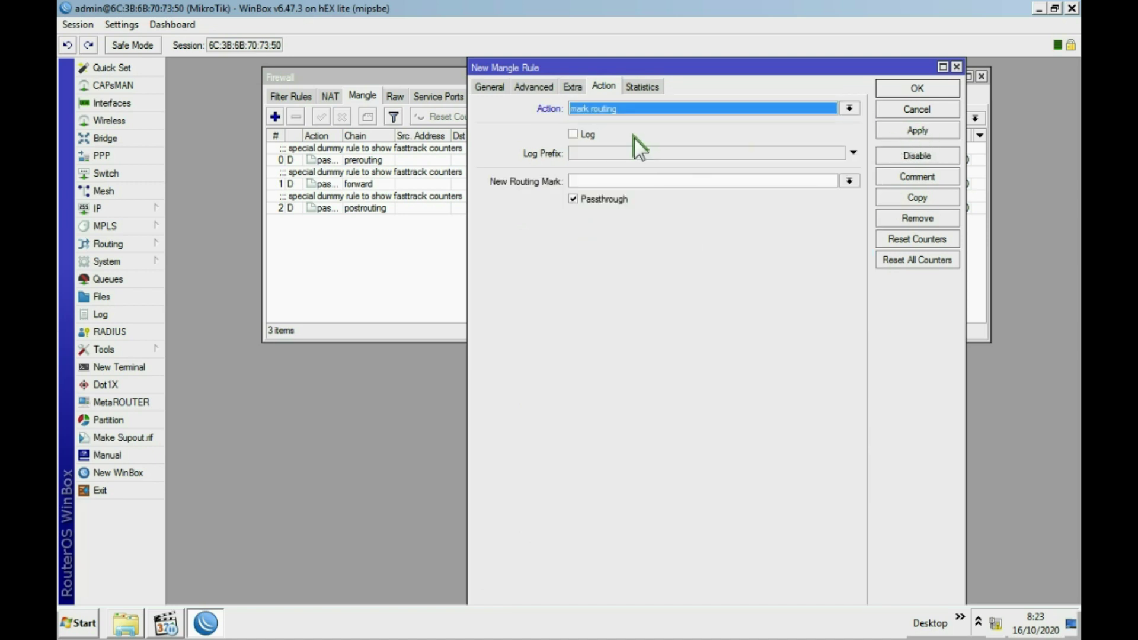
click(587, 181)
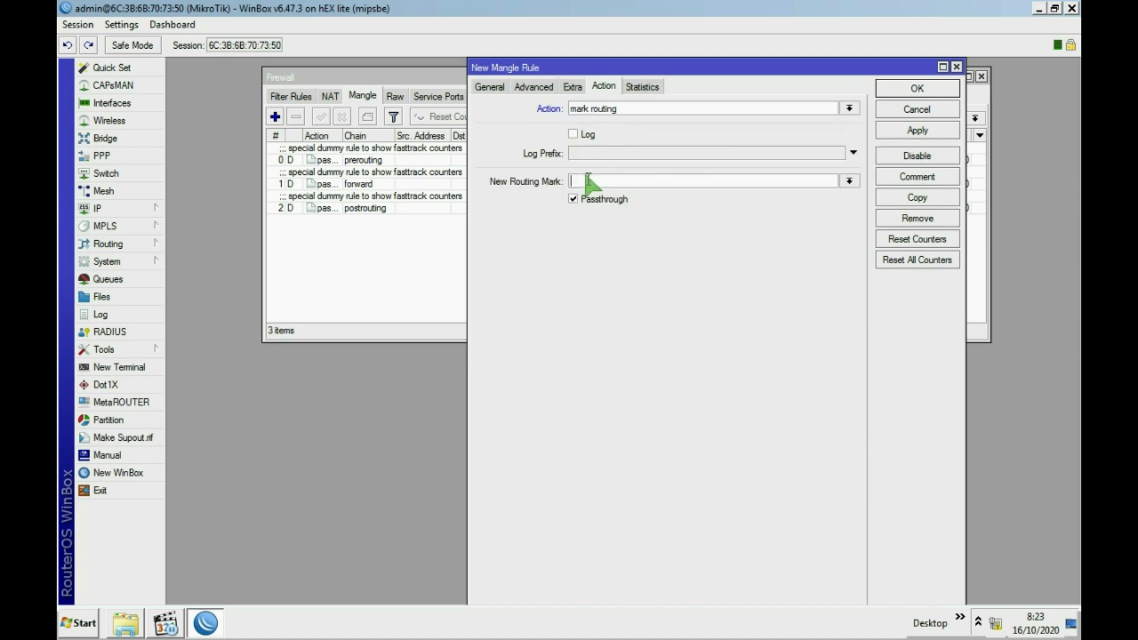
text(pcc-isp1)
click(930, 131)
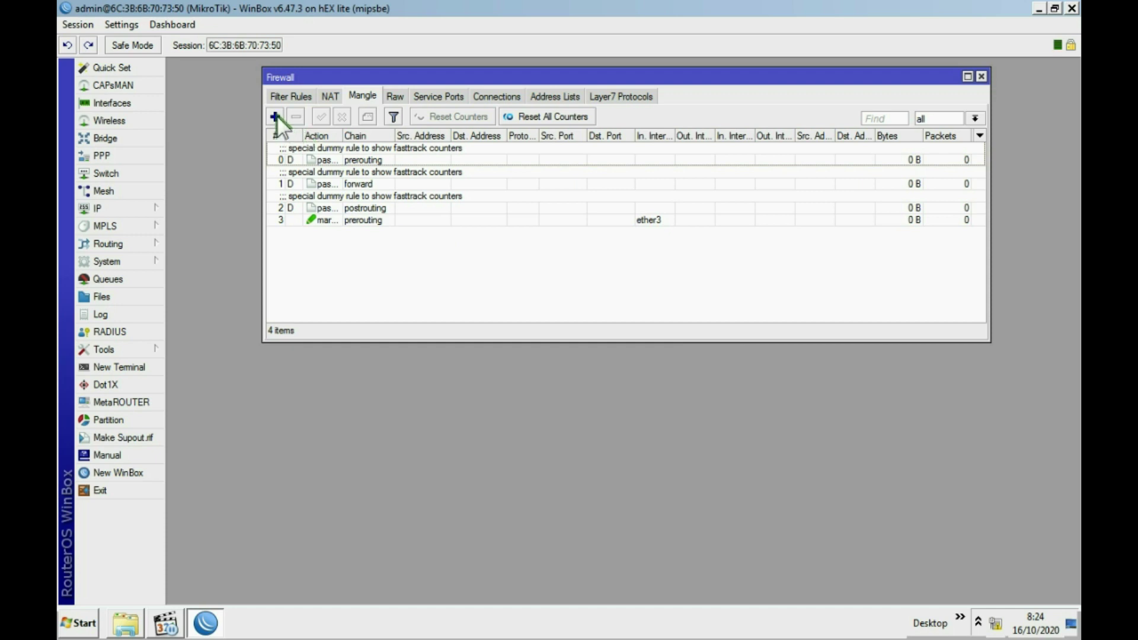
Start another mangle rule matching traffic arriving on In. Interface ether3.
click(276, 116)
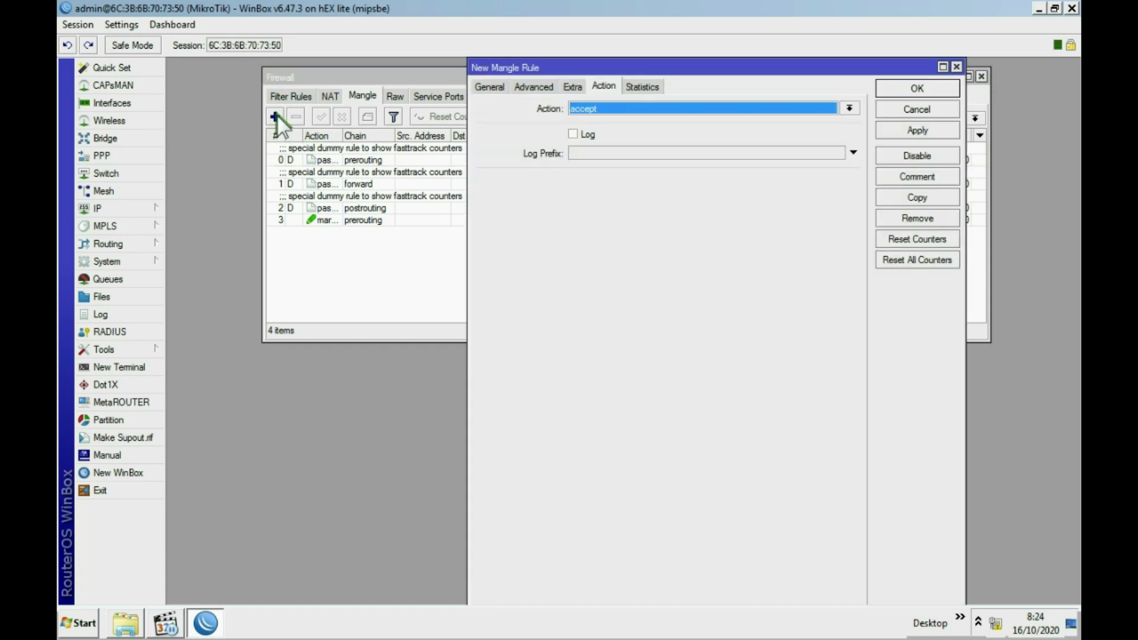
click(491, 87)
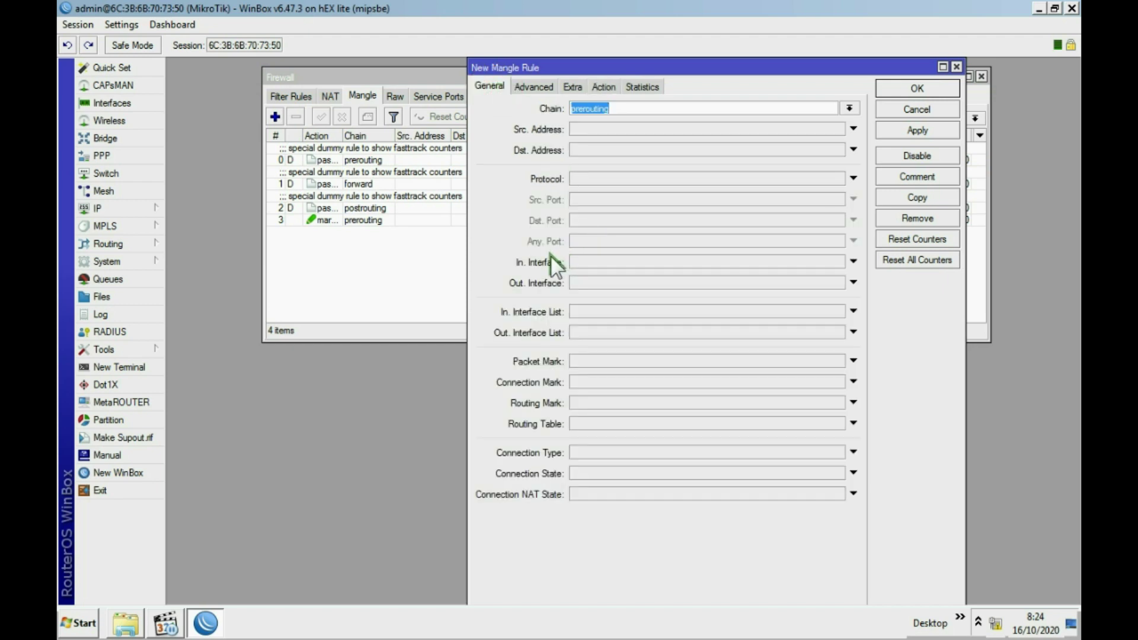
click(599, 261)
click(633, 260)
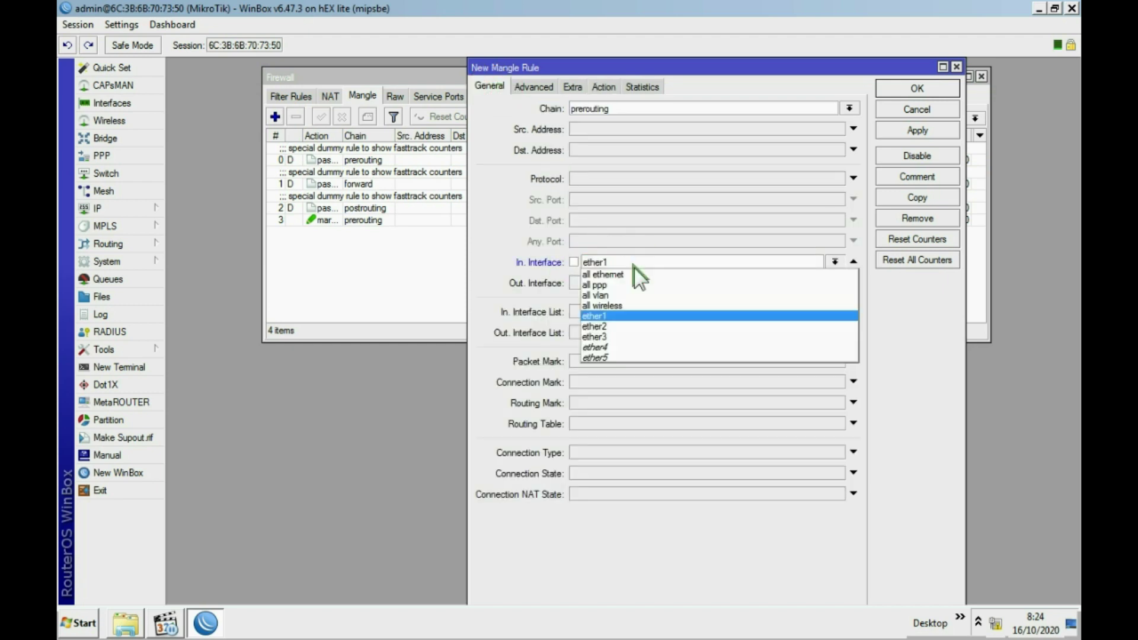
click(625, 335)
Match it with a src address and port per-connection classifier of 2/1.
click(537, 87)
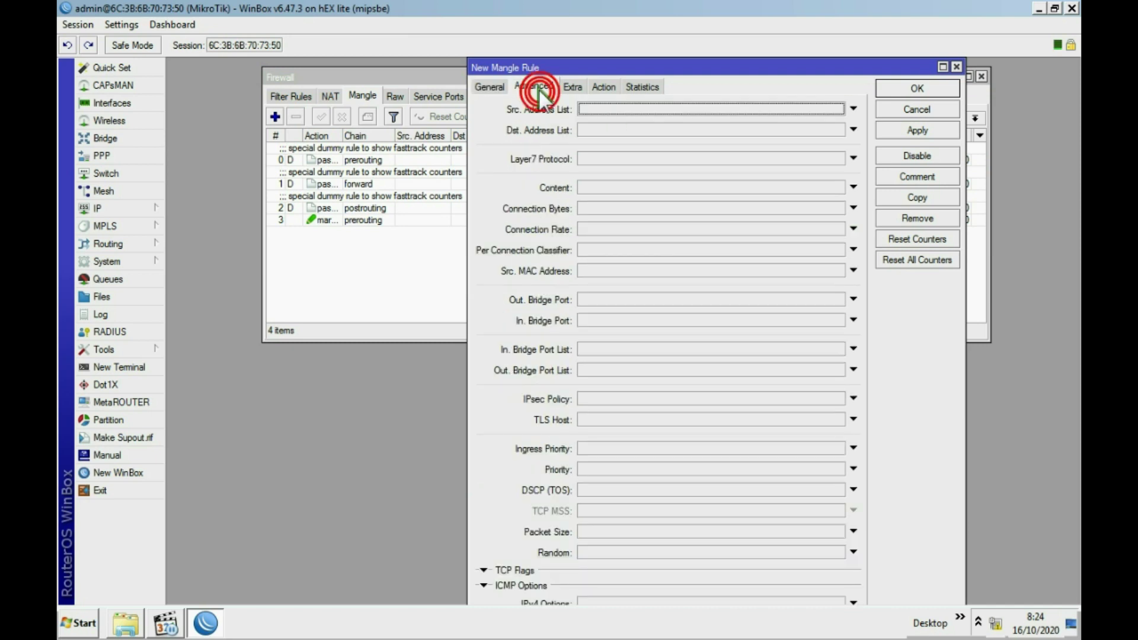
click(610, 251)
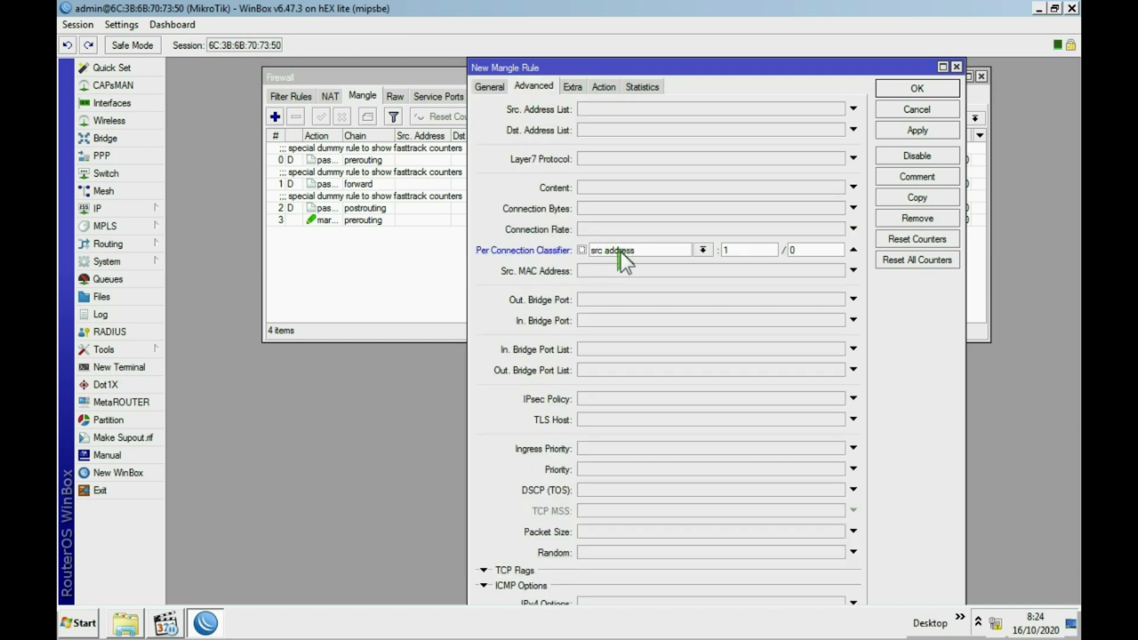
click(703, 251)
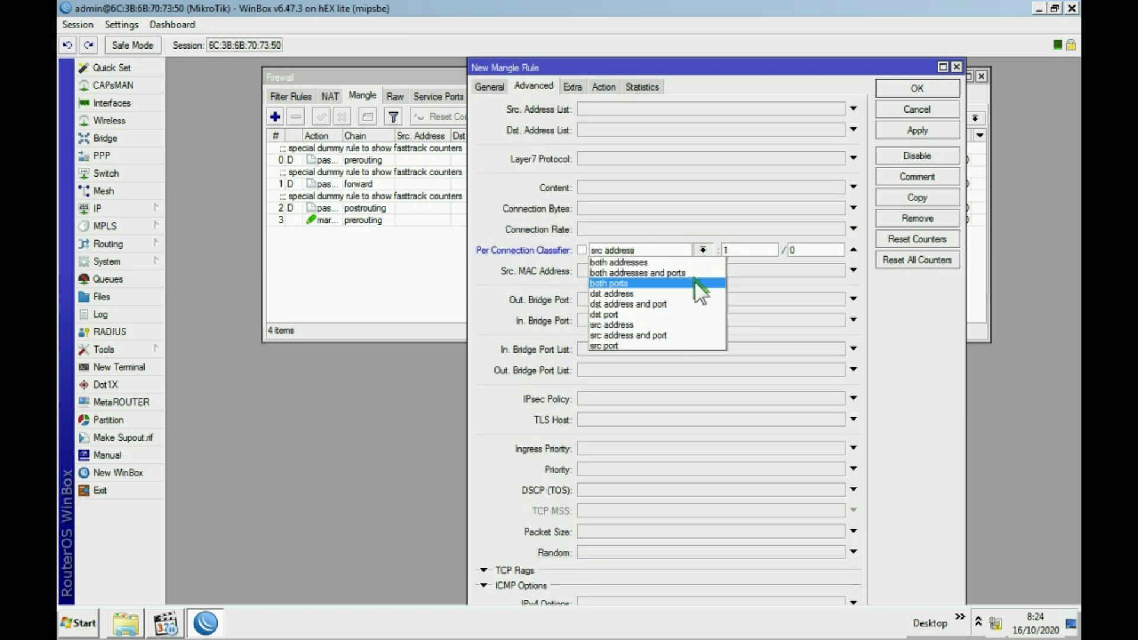
click(656, 335)
double_click(737, 250)
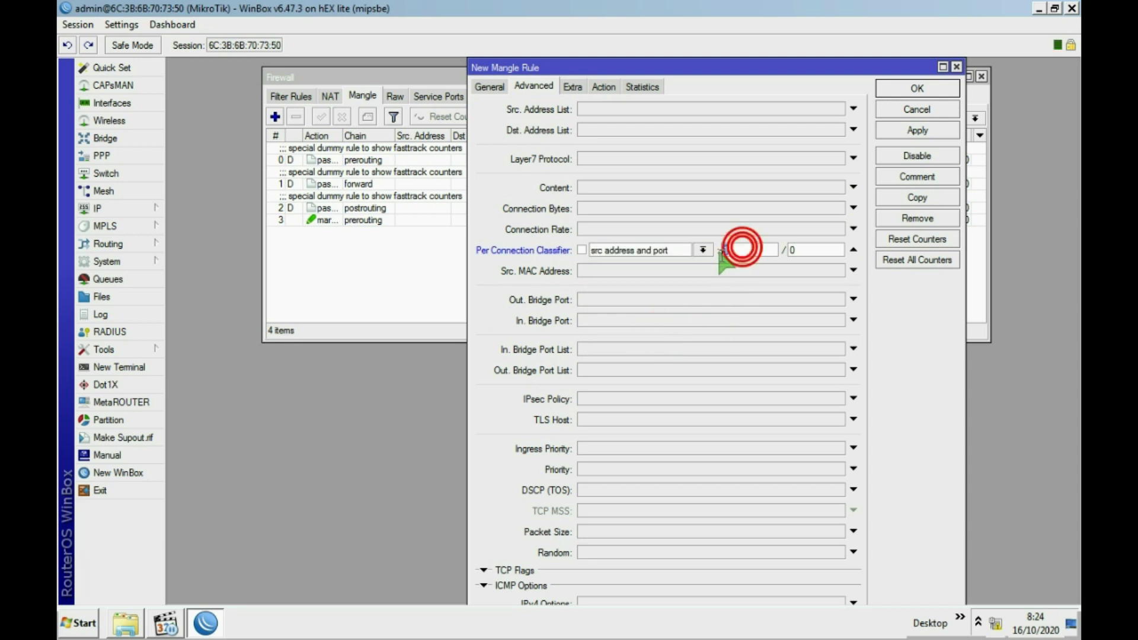
text(2)
double_click(795, 249)
text(1)
Set the action to mark routing with routing mark pcc-isp2 and save the rule.
click(603, 86)
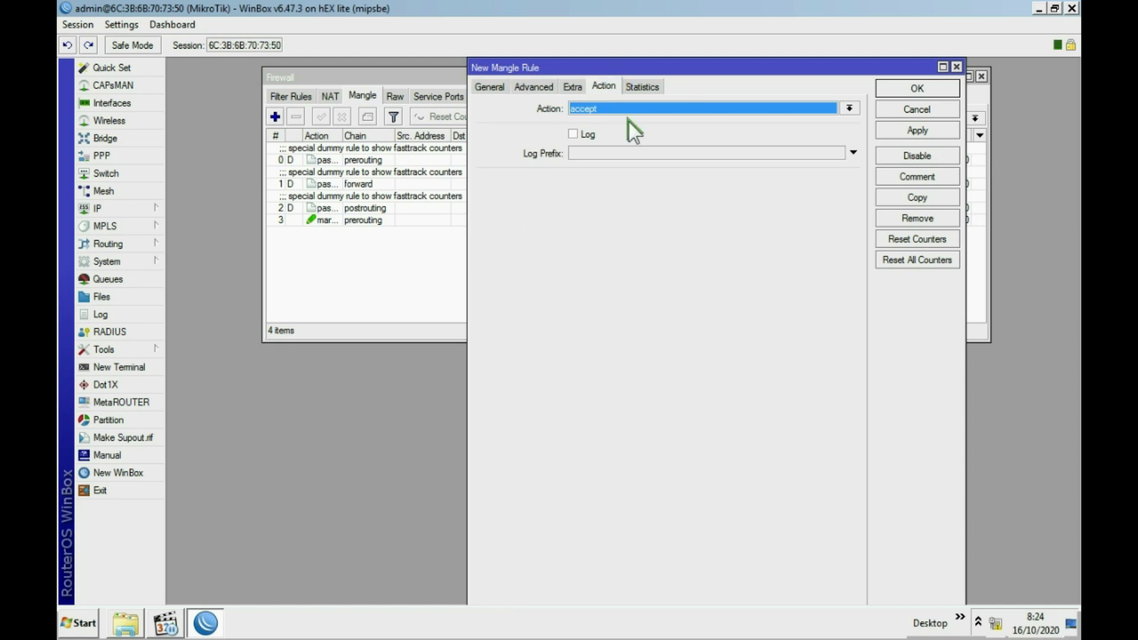
click(630, 109)
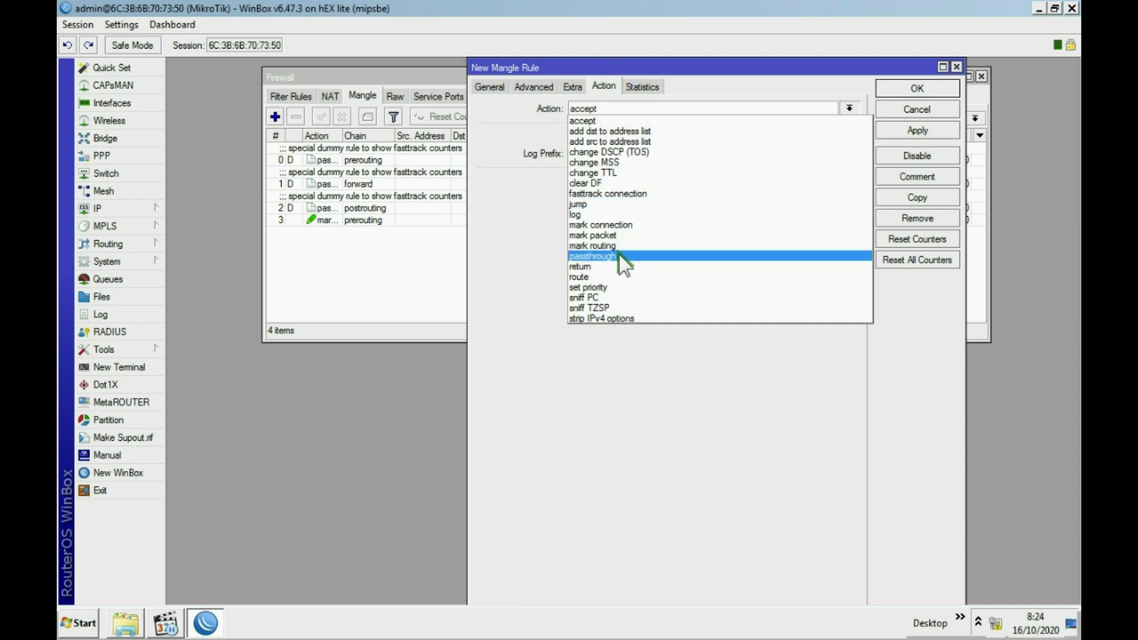
click(625, 244)
click(609, 174)
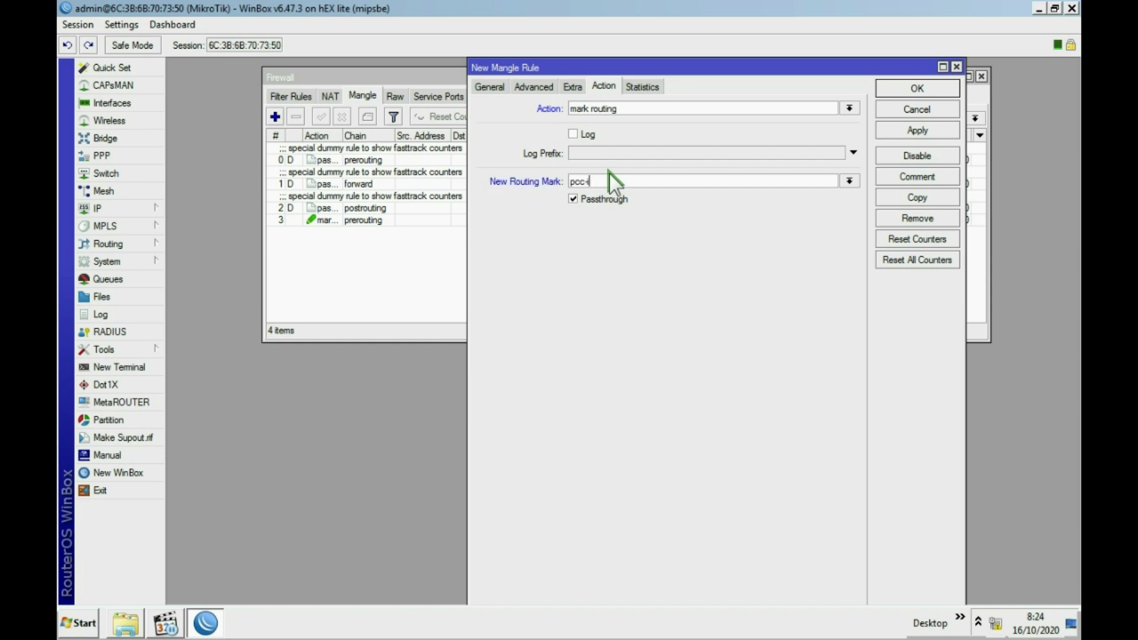
click(918, 130)
click(927, 89)
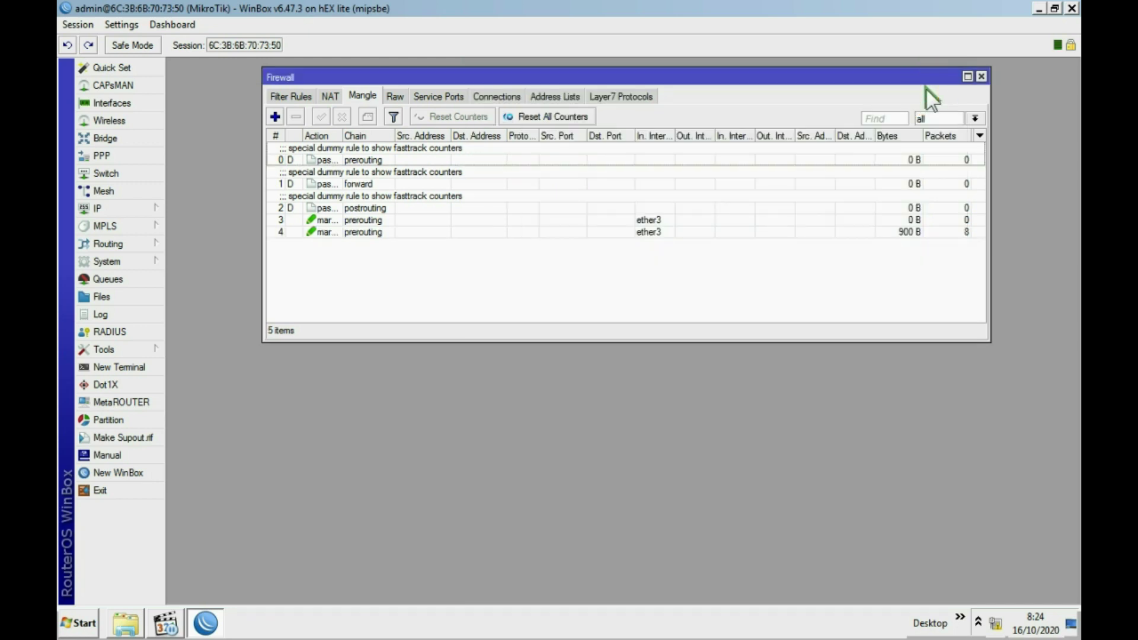
Close the firewall rules, then review and close the route list with default routes via ether1 and ether2.
click(981, 77)
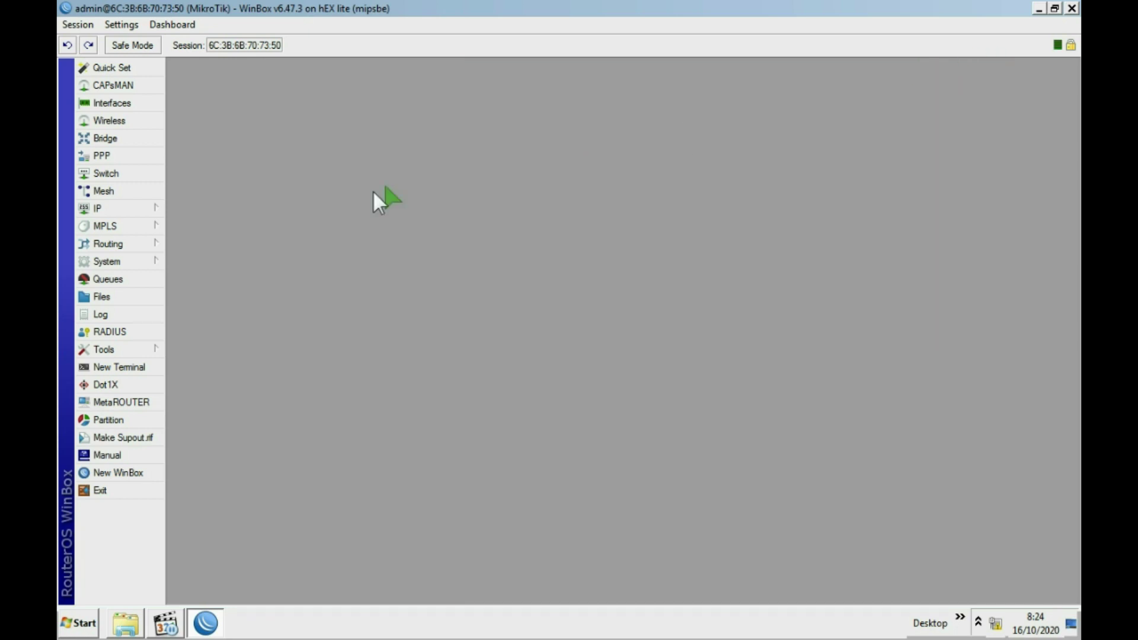
click(136, 208)
click(209, 433)
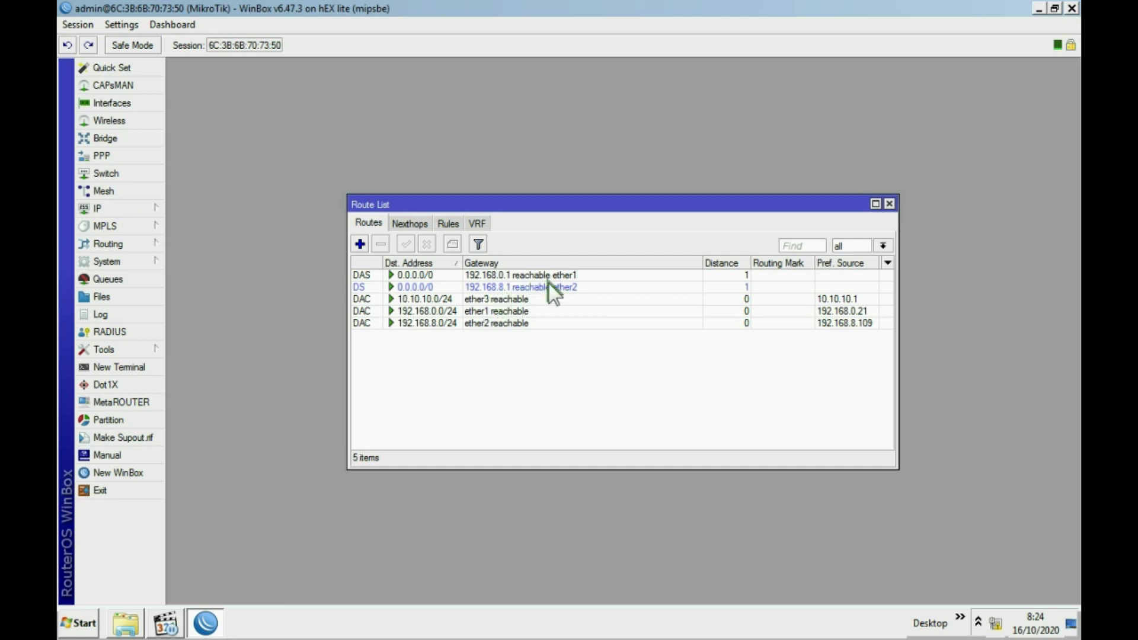
click(889, 205)
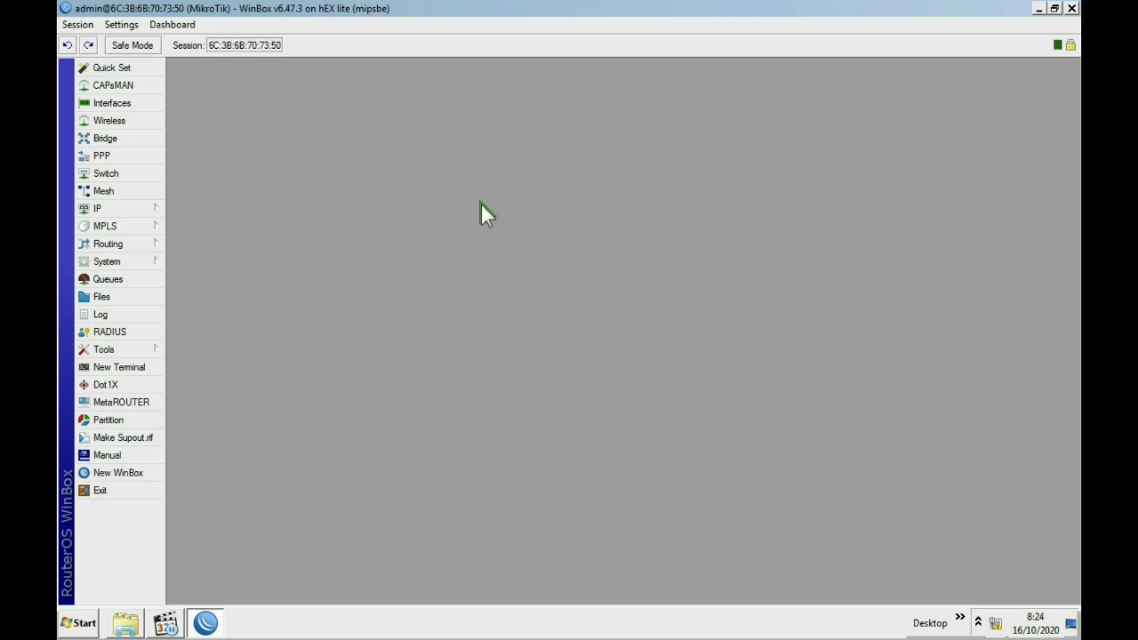
click(139, 366)
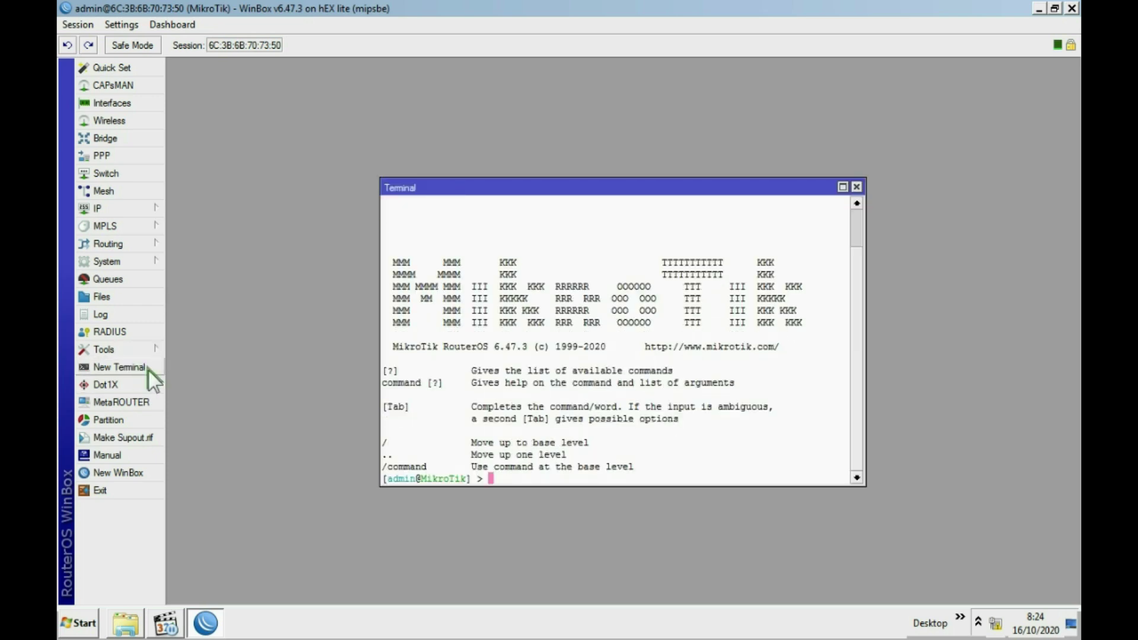
text(ping google.com)
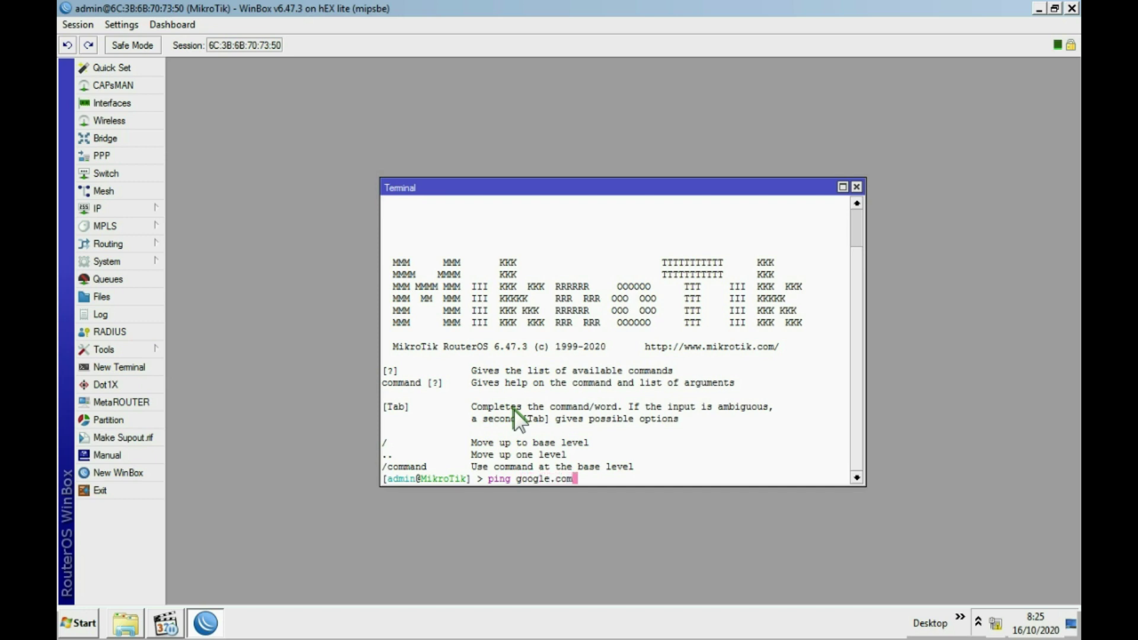
key(Return)
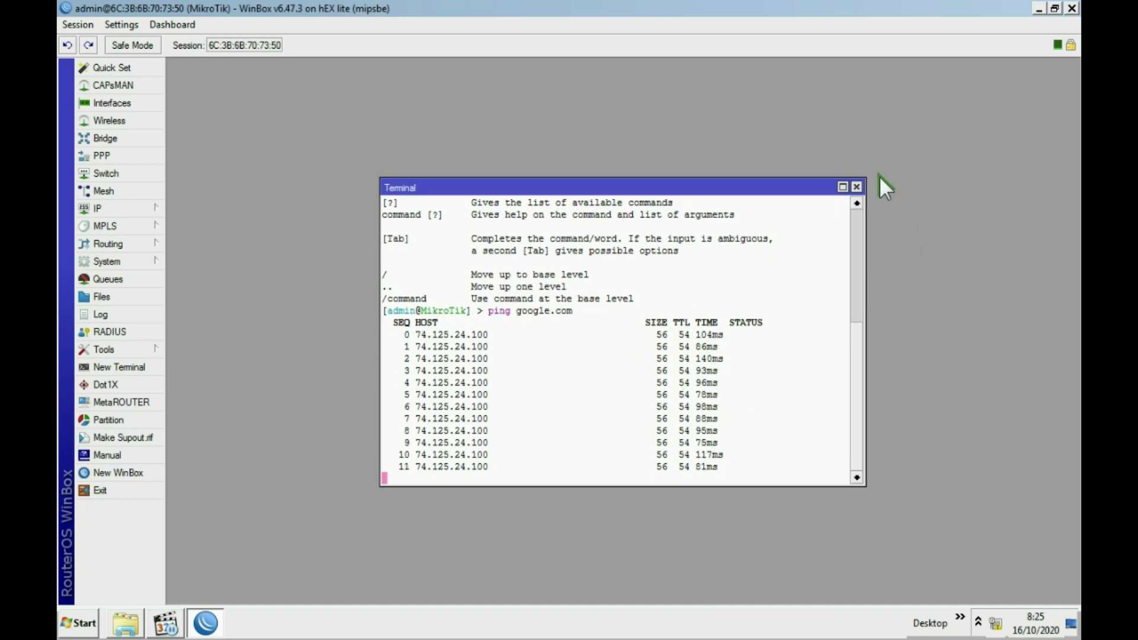
click(857, 187)
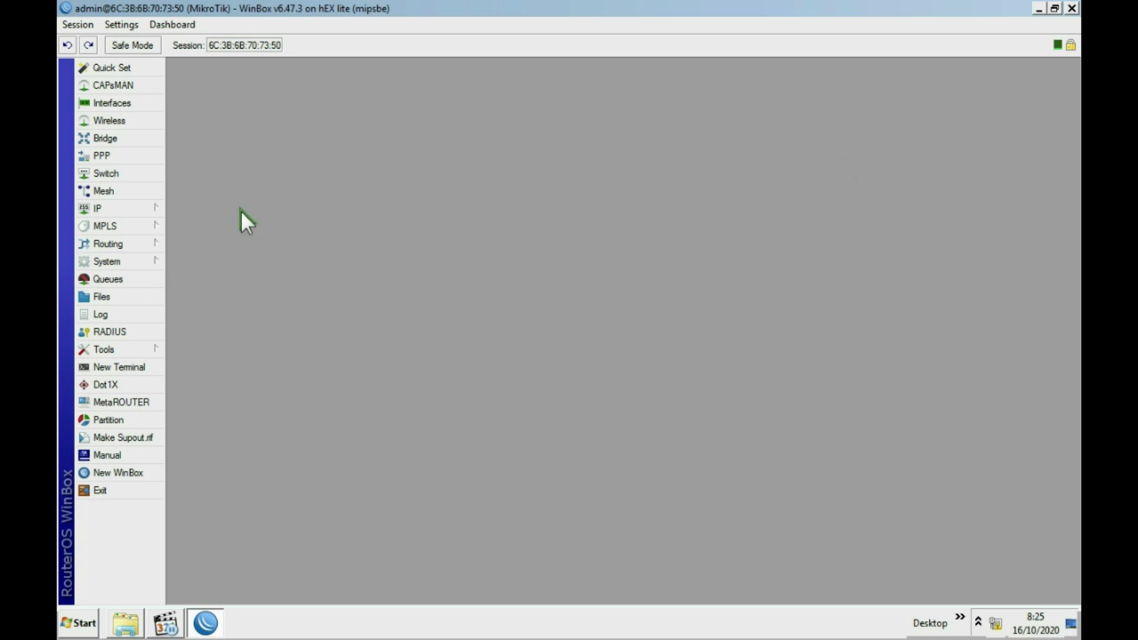
Bring up the Hotspot window's Servers list from the IP menu.
click(136, 209)
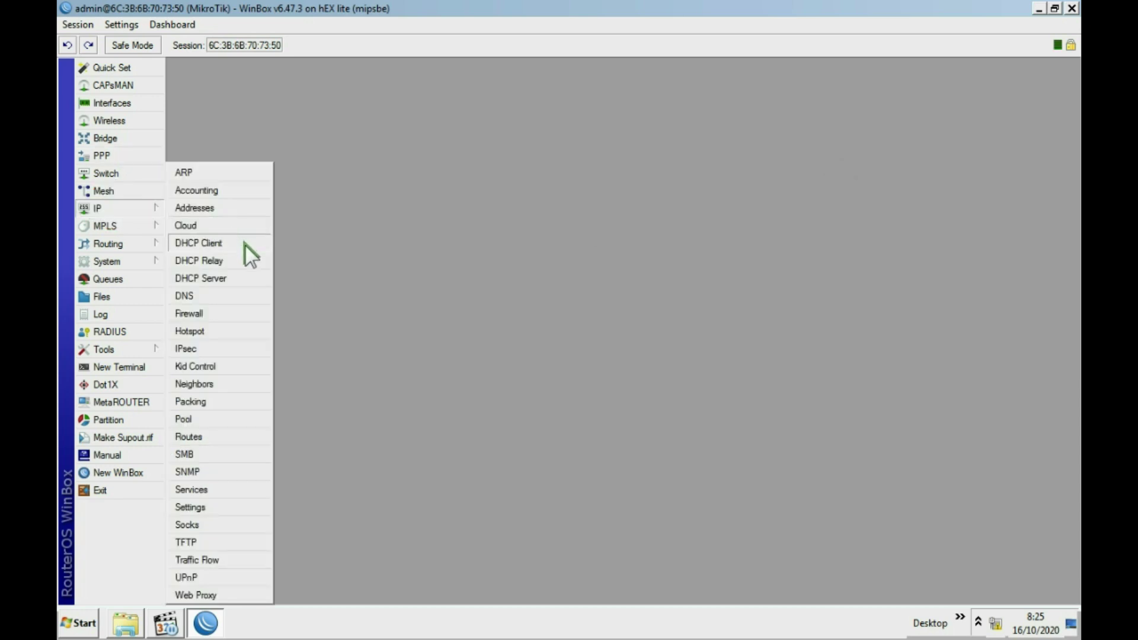
click(204, 331)
drag(591, 196, 592, 164)
click(362, 185)
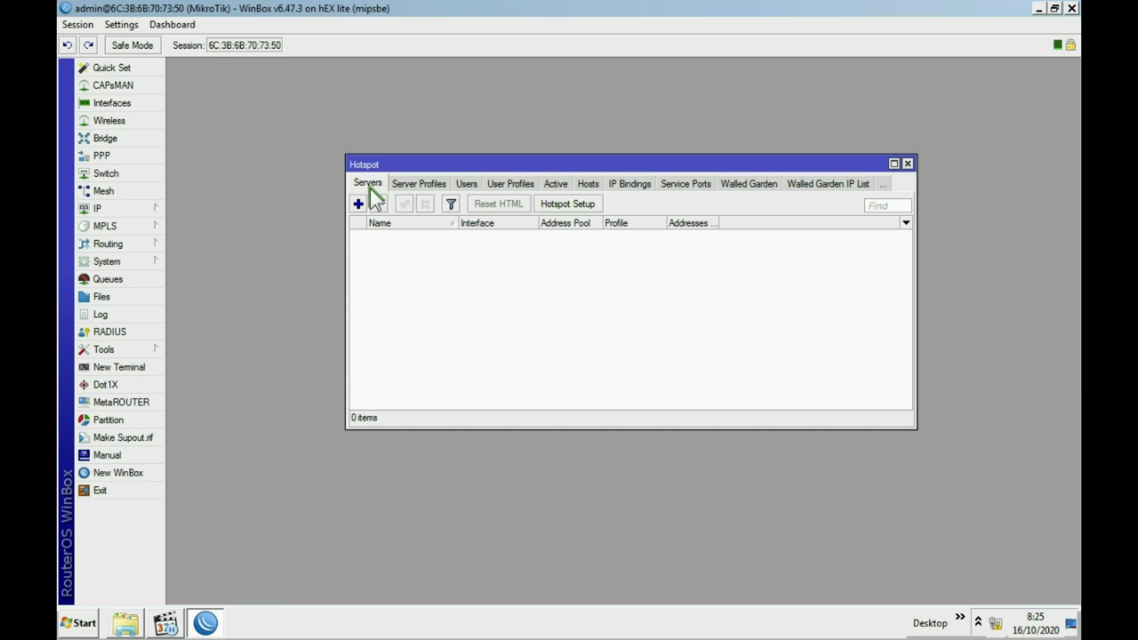
Run Hotspot Setup on ether3 with defaults, creating hotspot1 with pool dhcp_pool3 and profile hsprof1.
click(561, 202)
drag(624, 282, 628, 241)
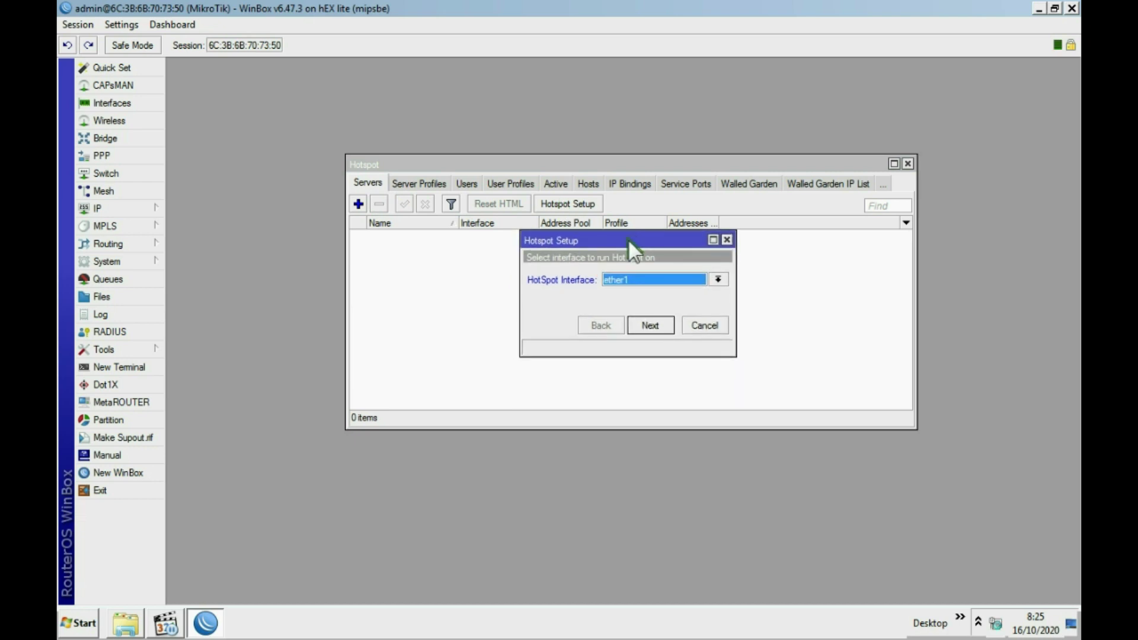
click(718, 279)
click(655, 319)
click(650, 326)
click(650, 325)
click(649, 325)
click(650, 326)
click(649, 325)
click(650, 326)
click(650, 325)
click(650, 326)
click(620, 326)
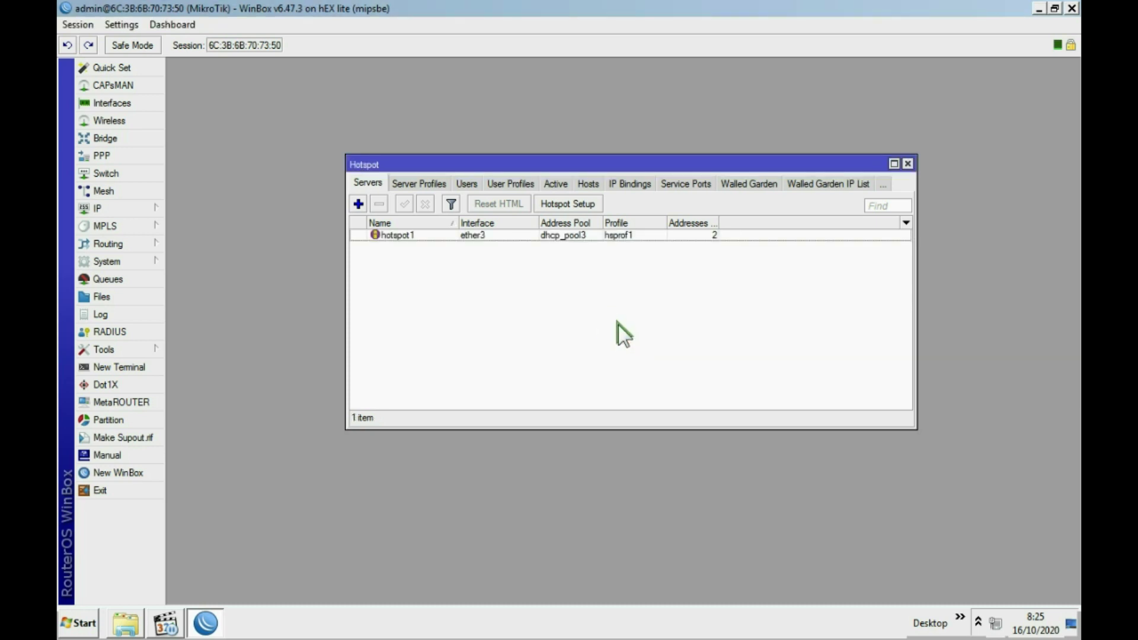
Add hotspot user user1 with its password in the Users list.
click(468, 183)
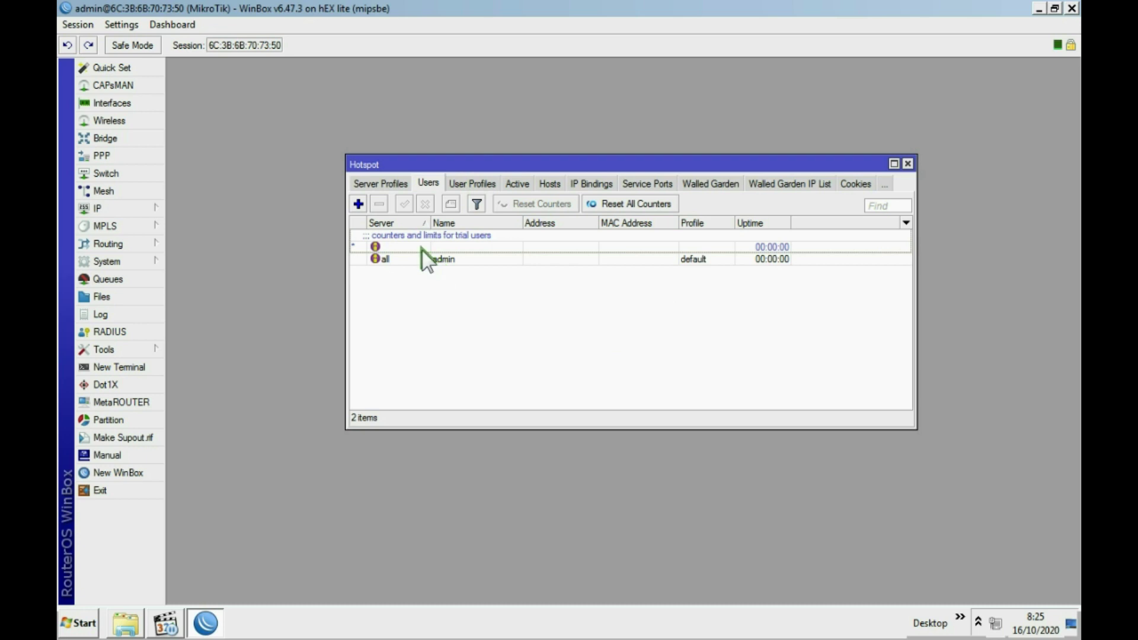
click(359, 204)
click(515, 244)
click(578, 308)
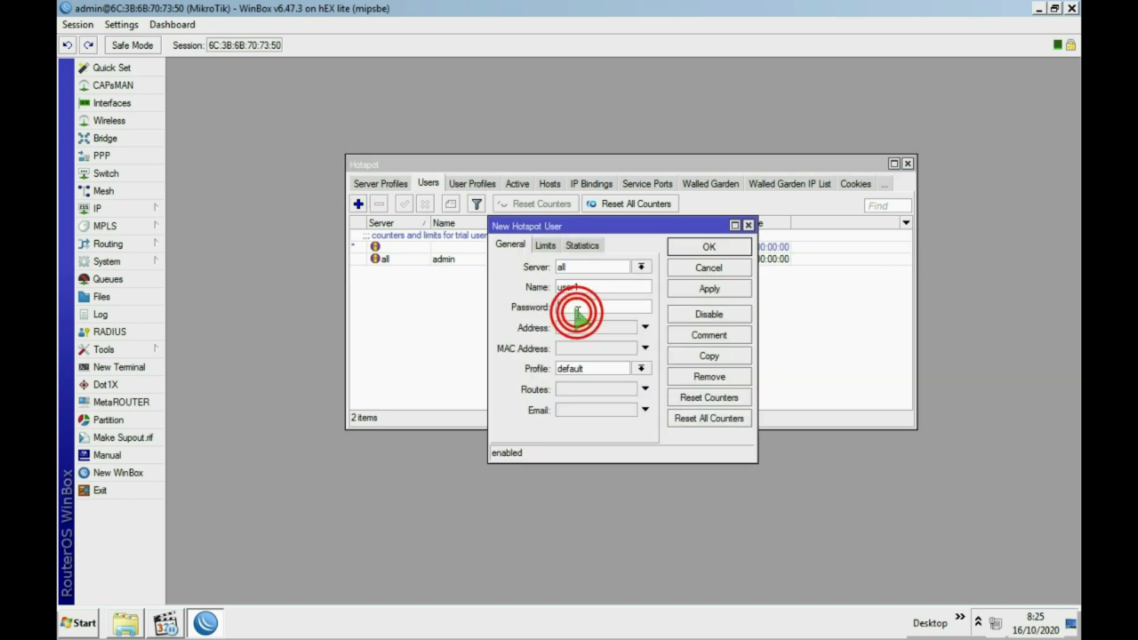
text(123)
click(713, 290)
click(705, 248)
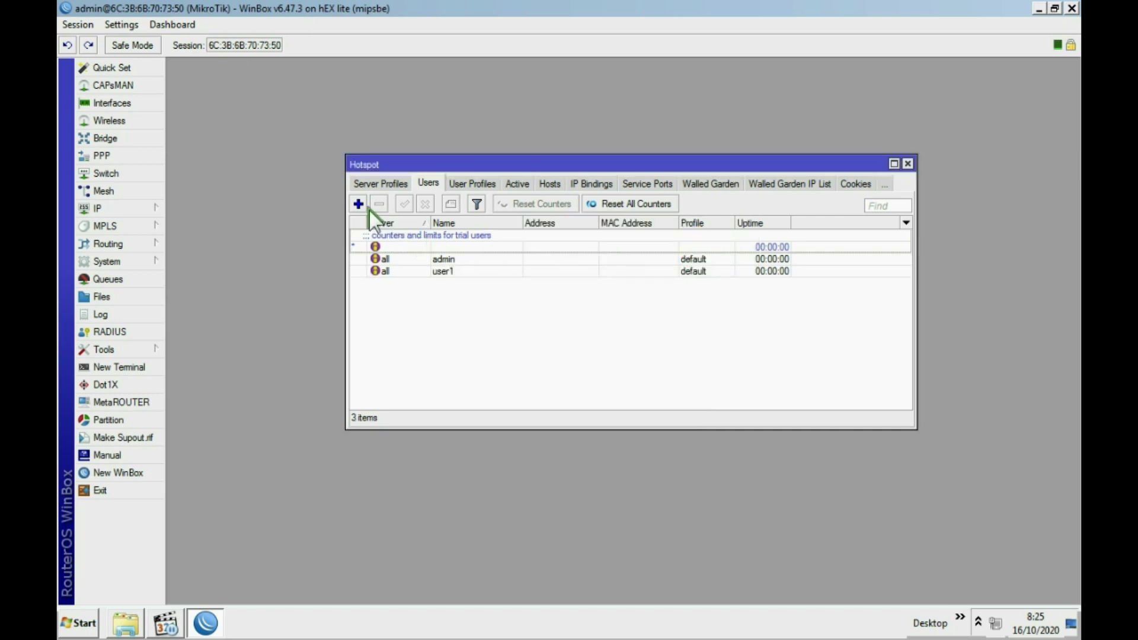
Add a second hotspot user, user2, with its password.
click(359, 204)
click(593, 287)
click(573, 307)
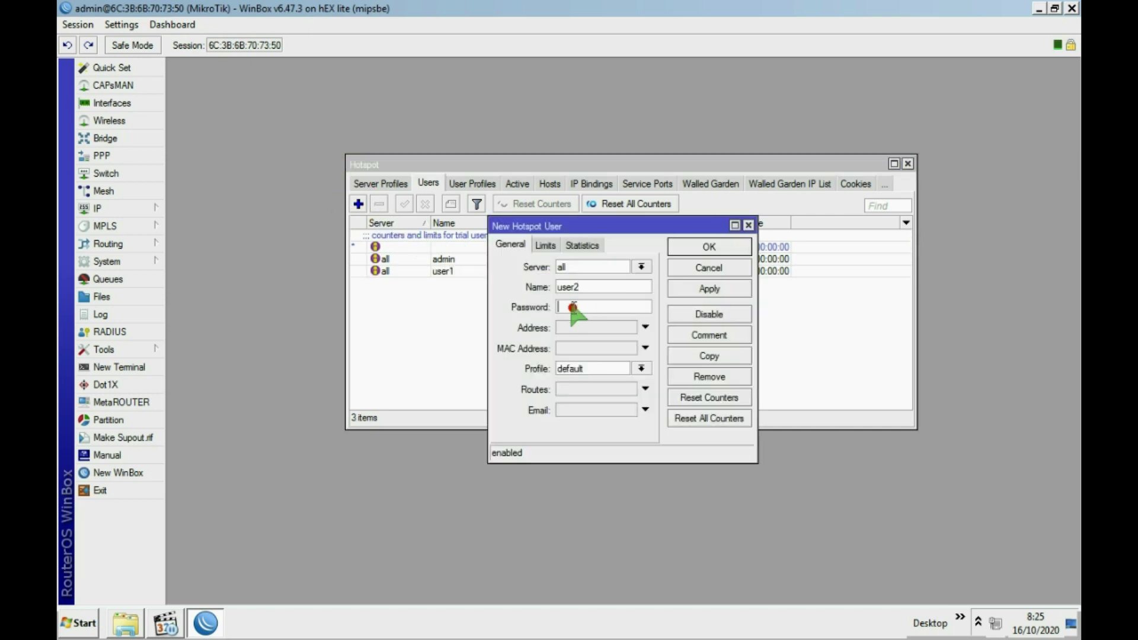
text(123)
click(734, 288)
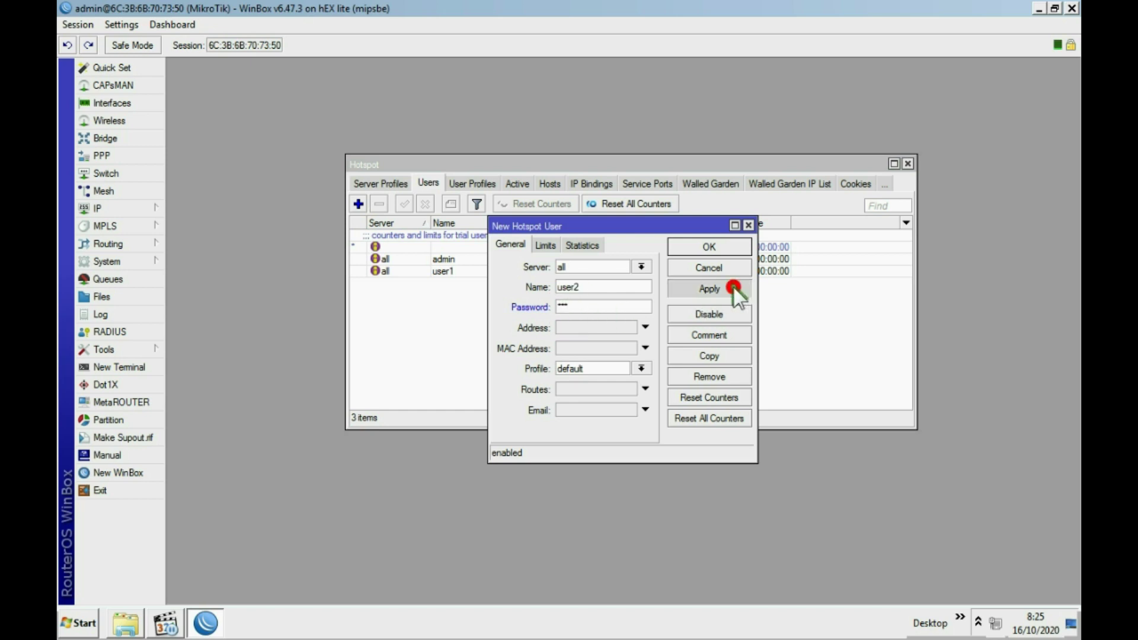
click(710, 249)
Add a third hotspot user, user3, with its password, then close the Hotspot window.
click(358, 204)
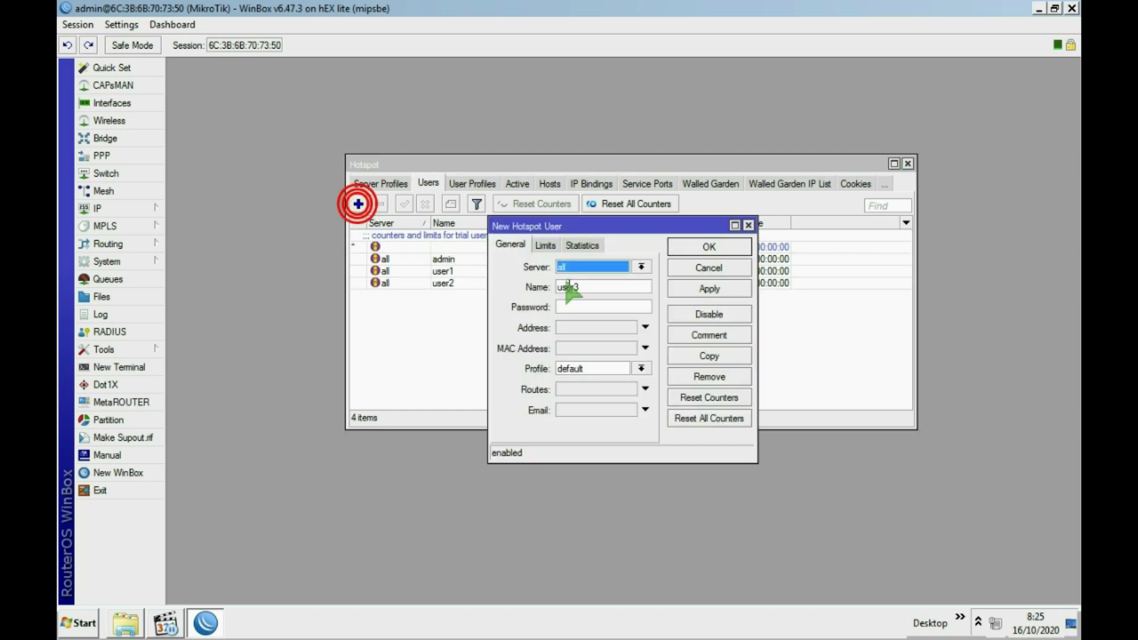
click(584, 309)
text(123)
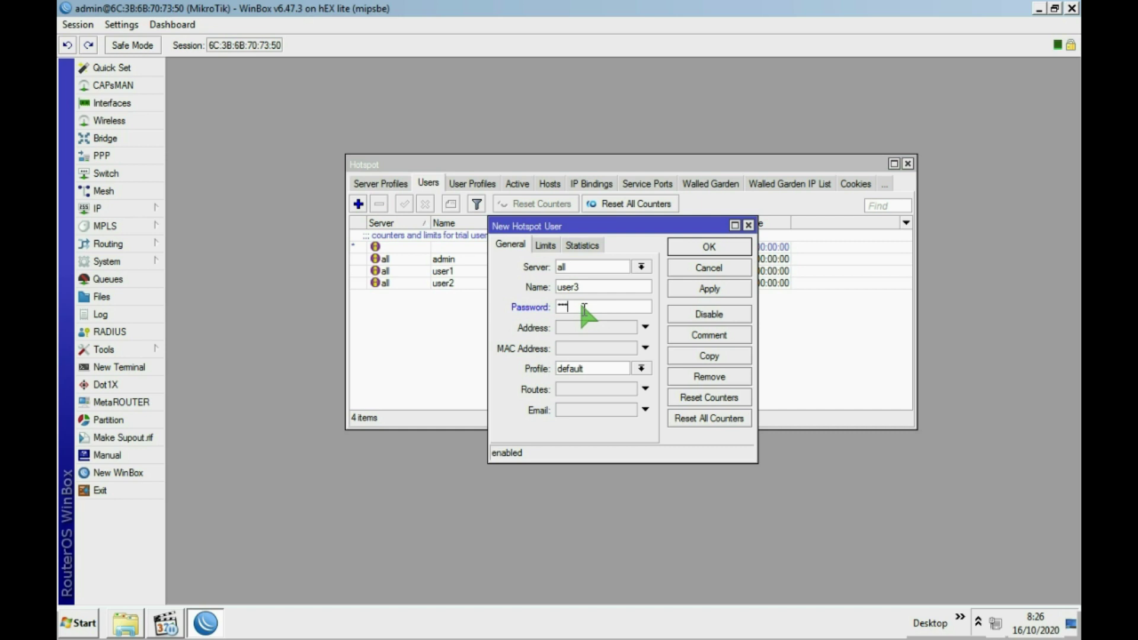
click(700, 289)
click(708, 246)
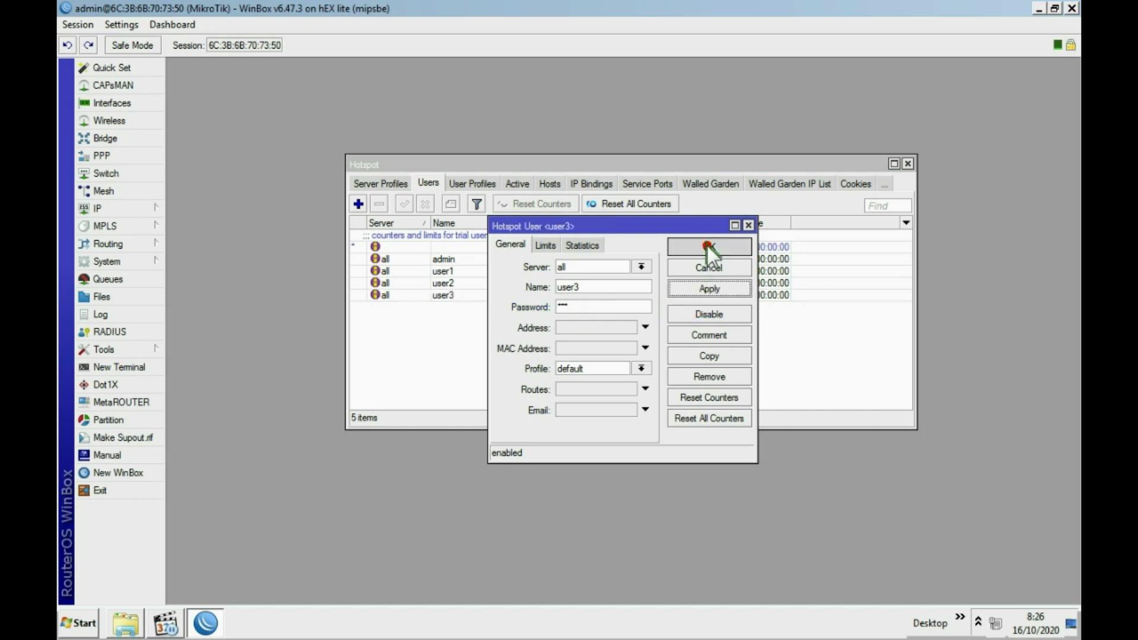
click(908, 163)
click(996, 624)
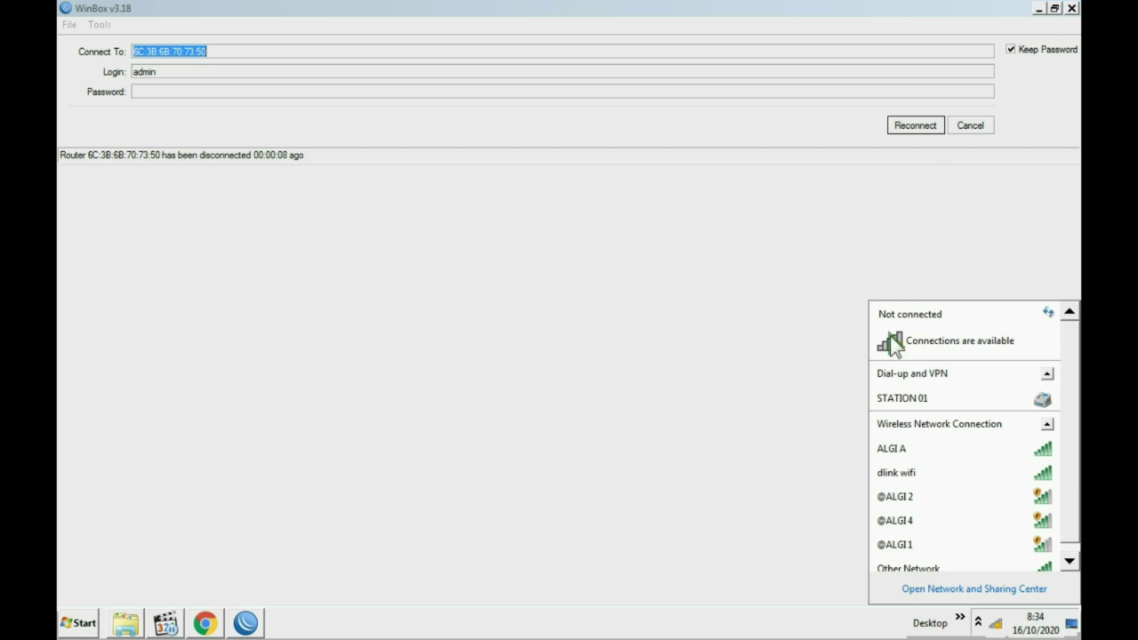
click(997, 622)
click(996, 623)
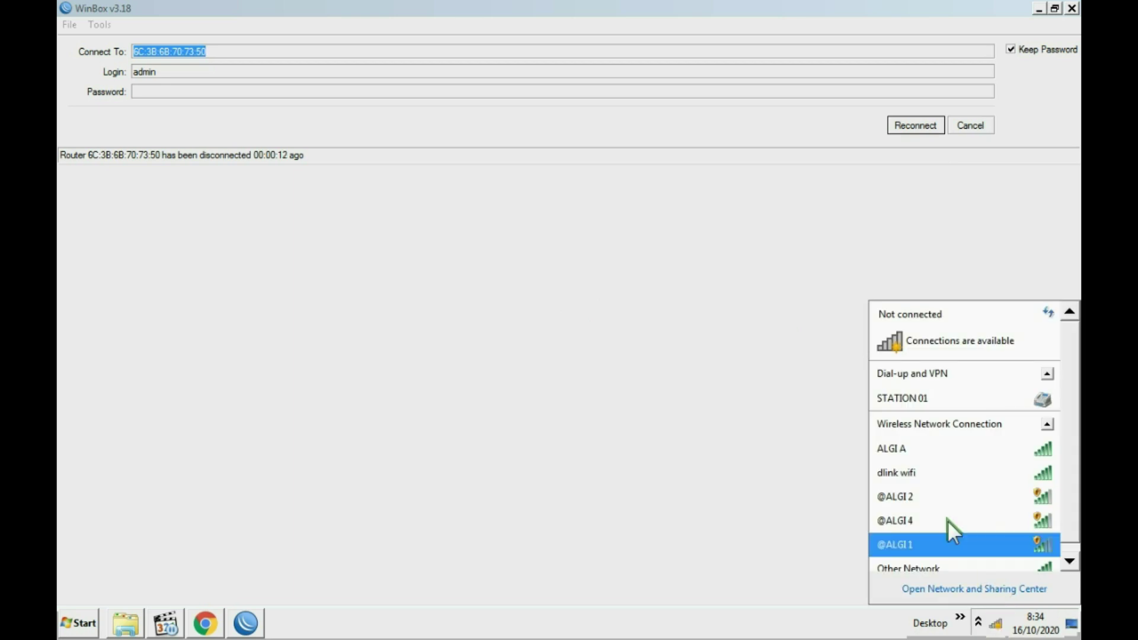
click(913, 520)
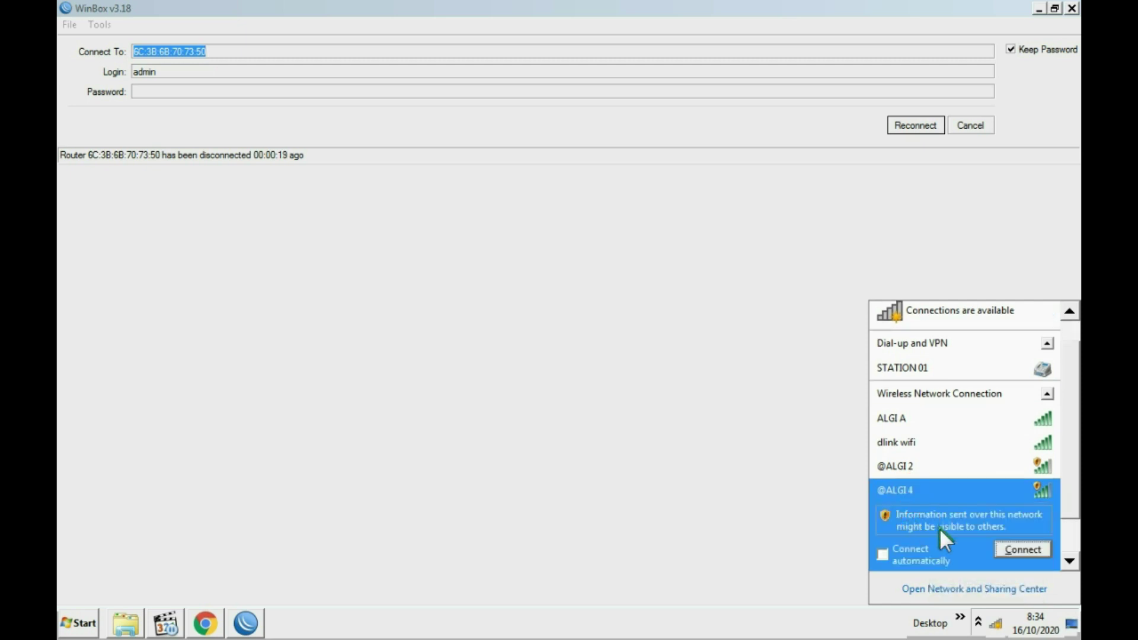
click(1019, 550)
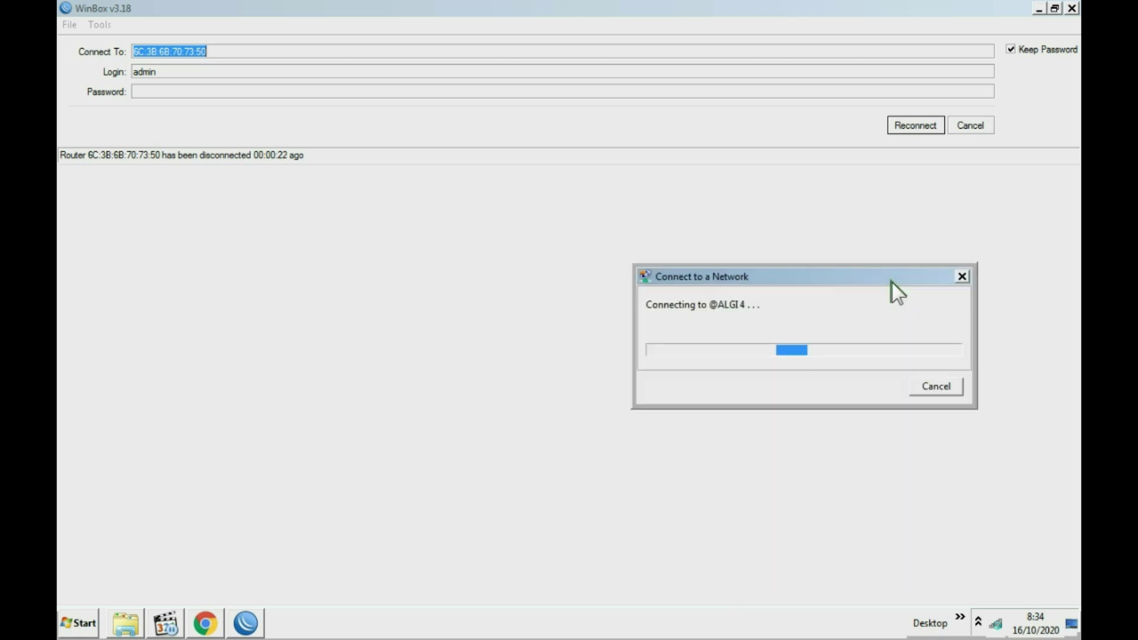
click(997, 622)
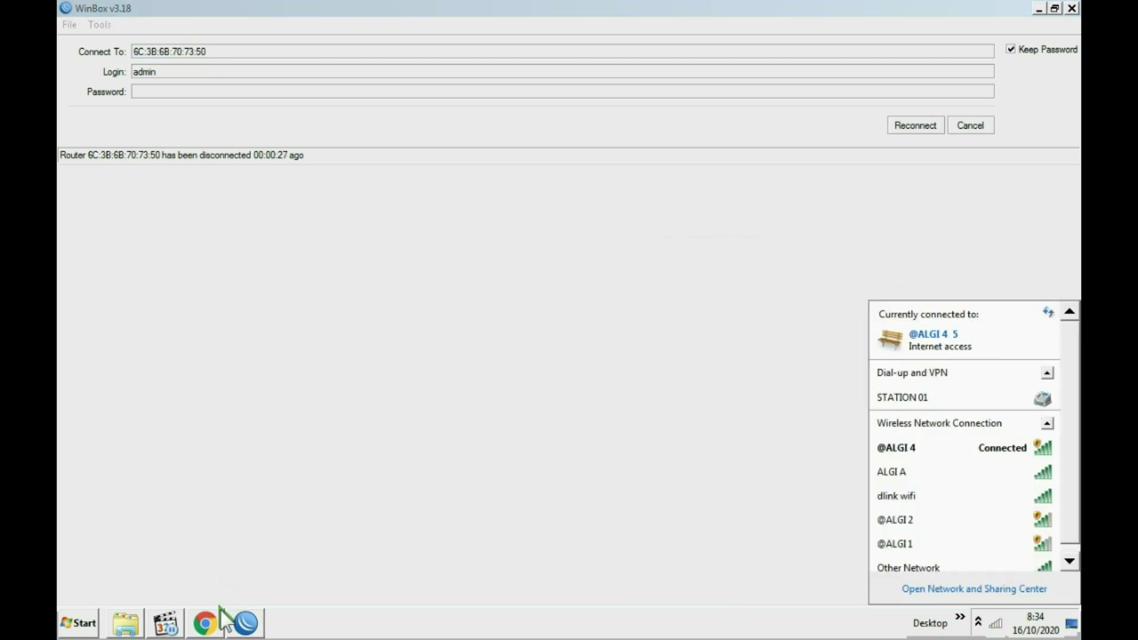
Log in to the hotspot page as a saved test user, dismissing the password warning.
click(204, 621)
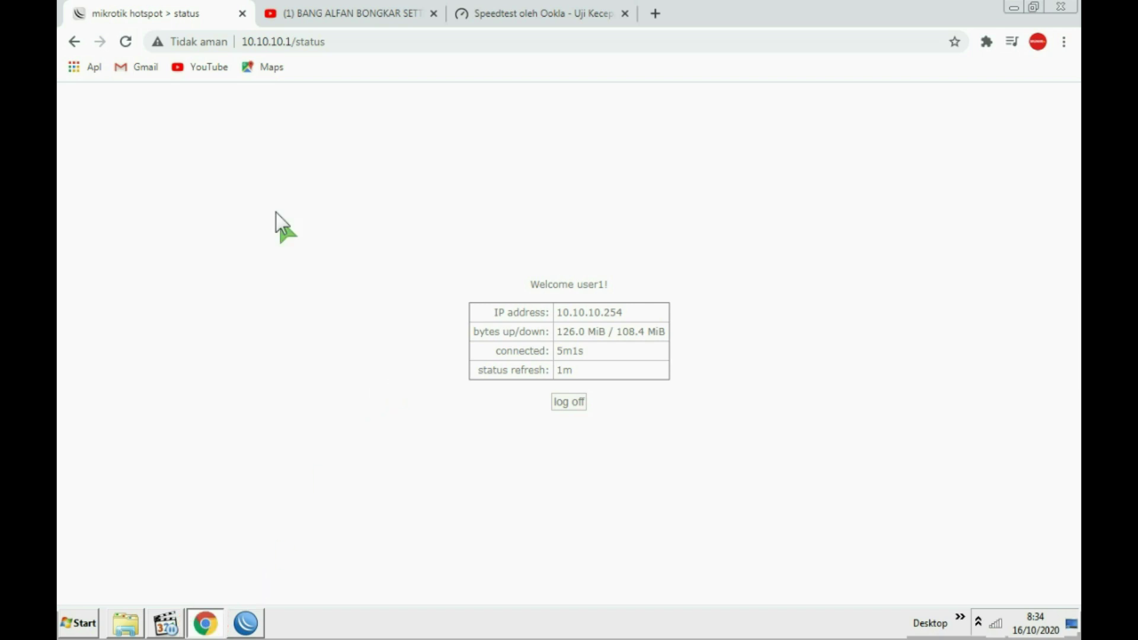
click(126, 41)
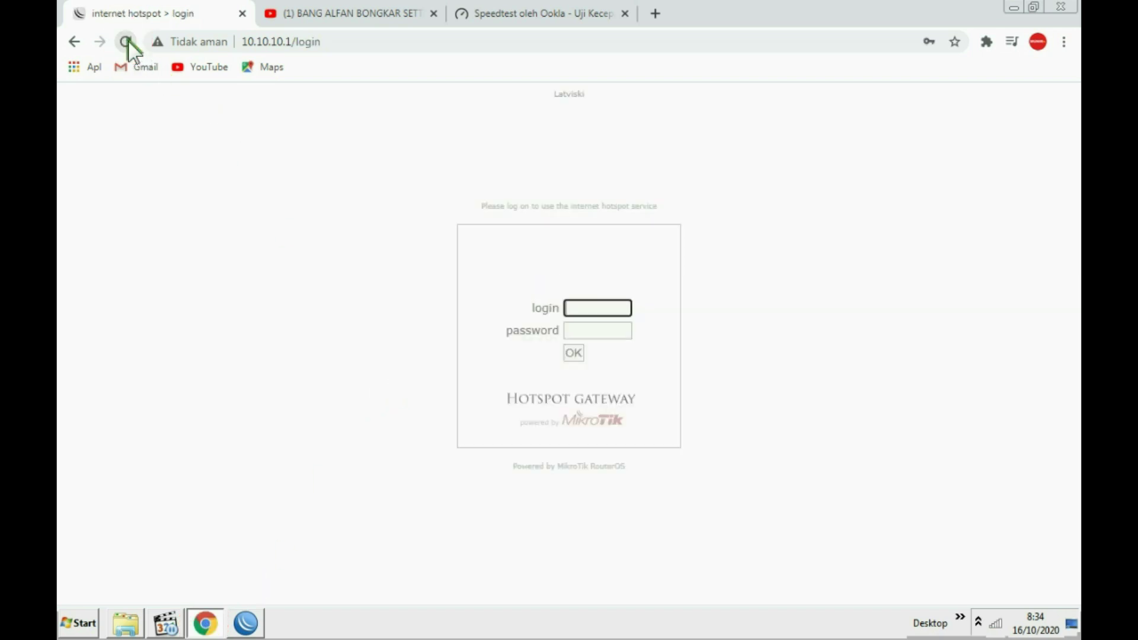
text(user)
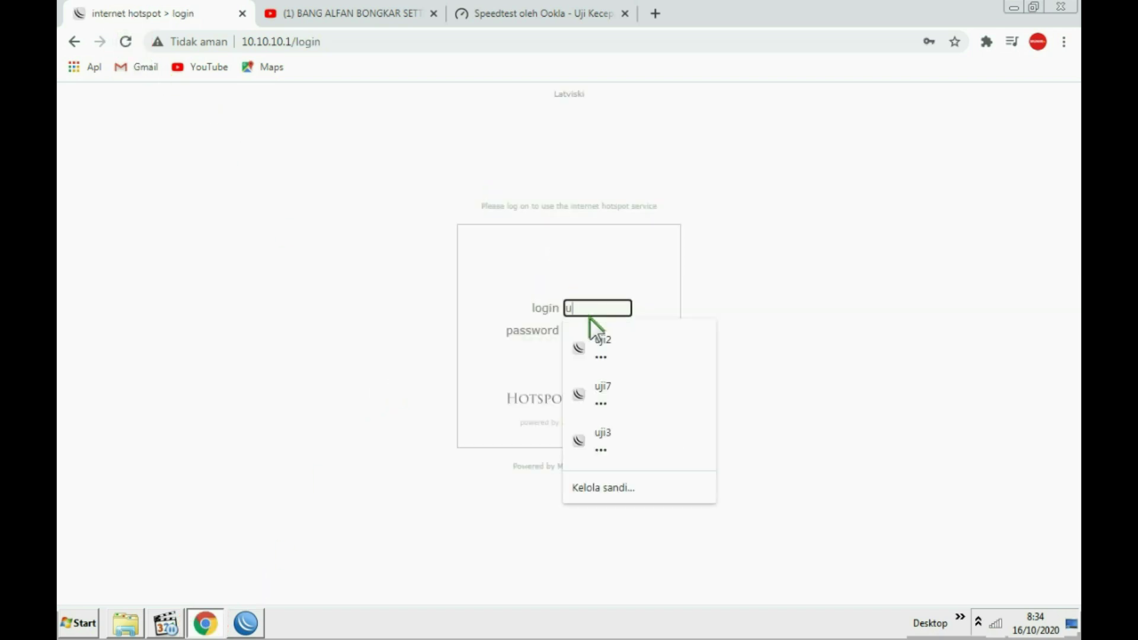
click(593, 368)
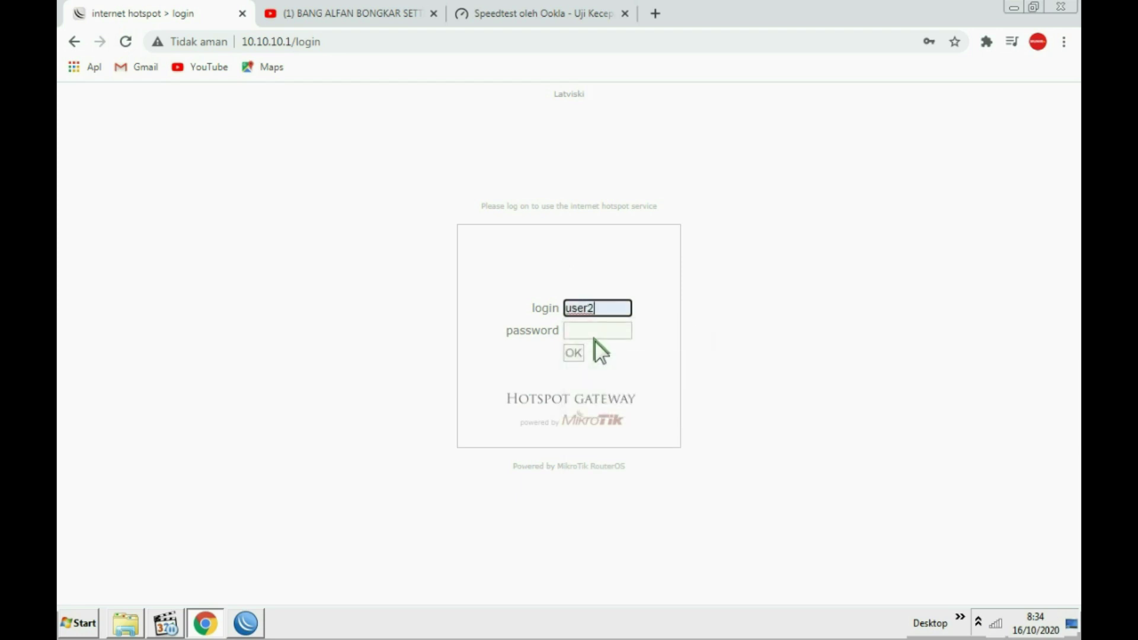
click(594, 331)
text(123)
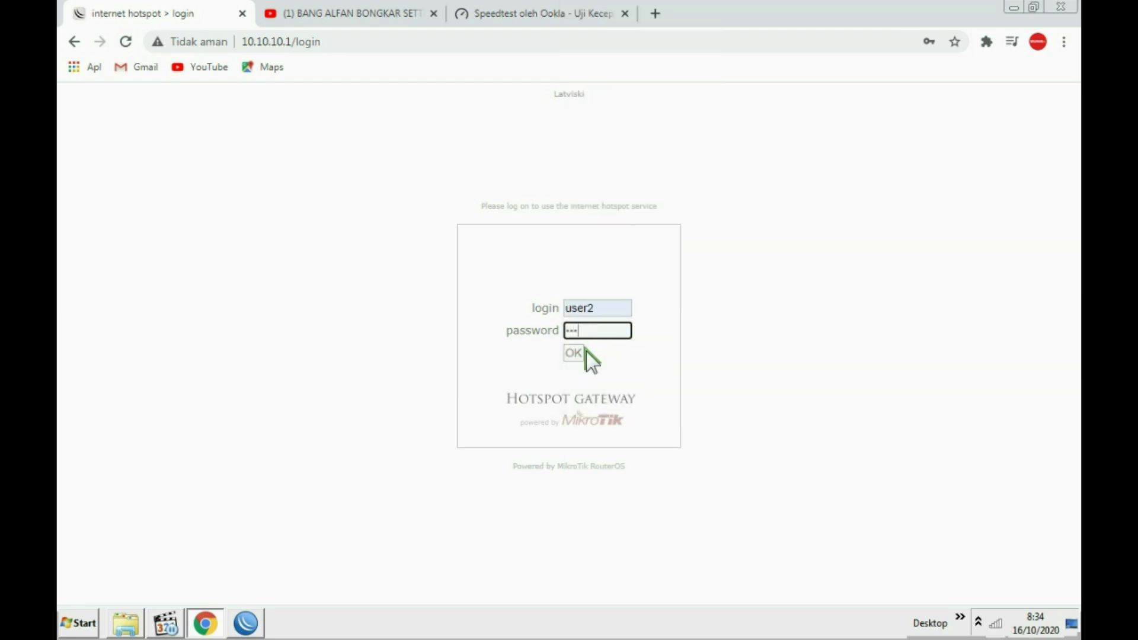
click(577, 353)
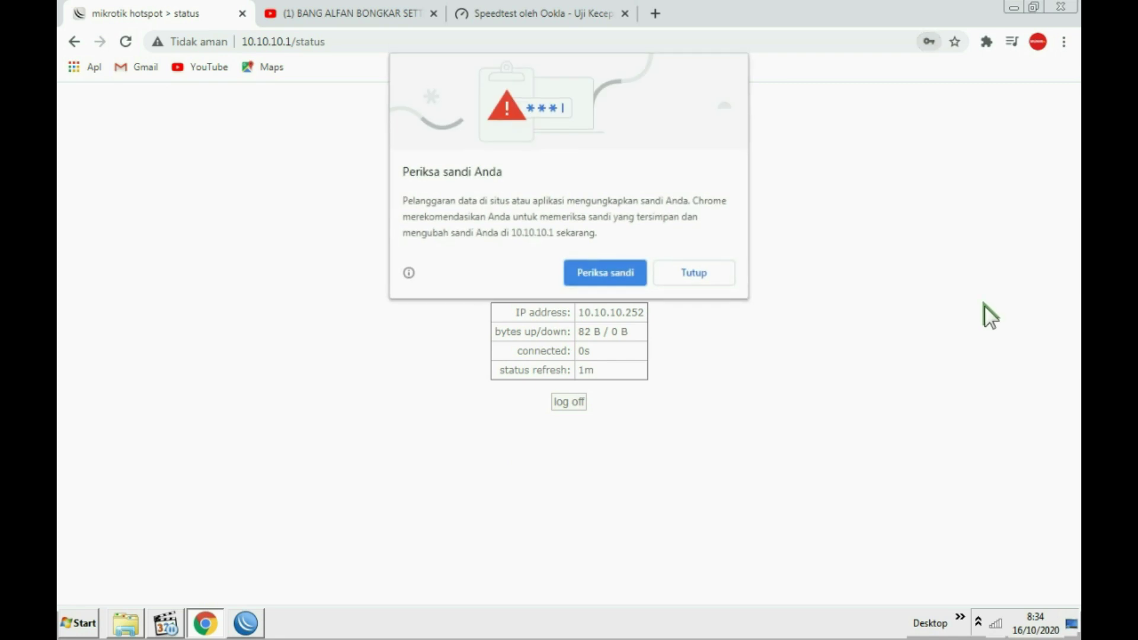
click(699, 274)
click(996, 622)
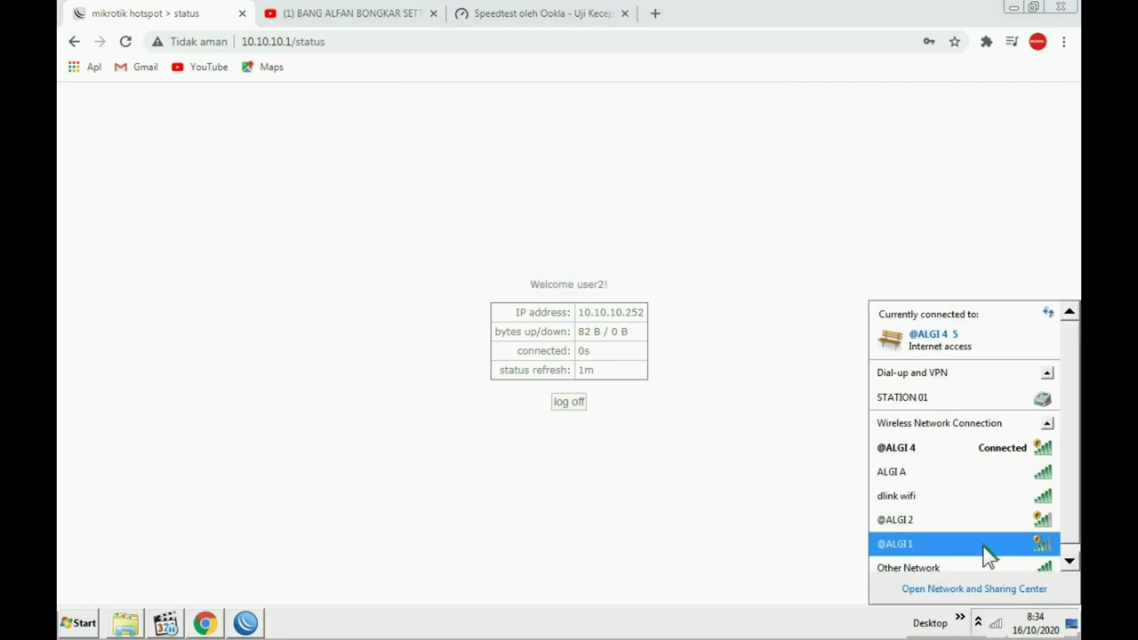
mouse_move(910, 454)
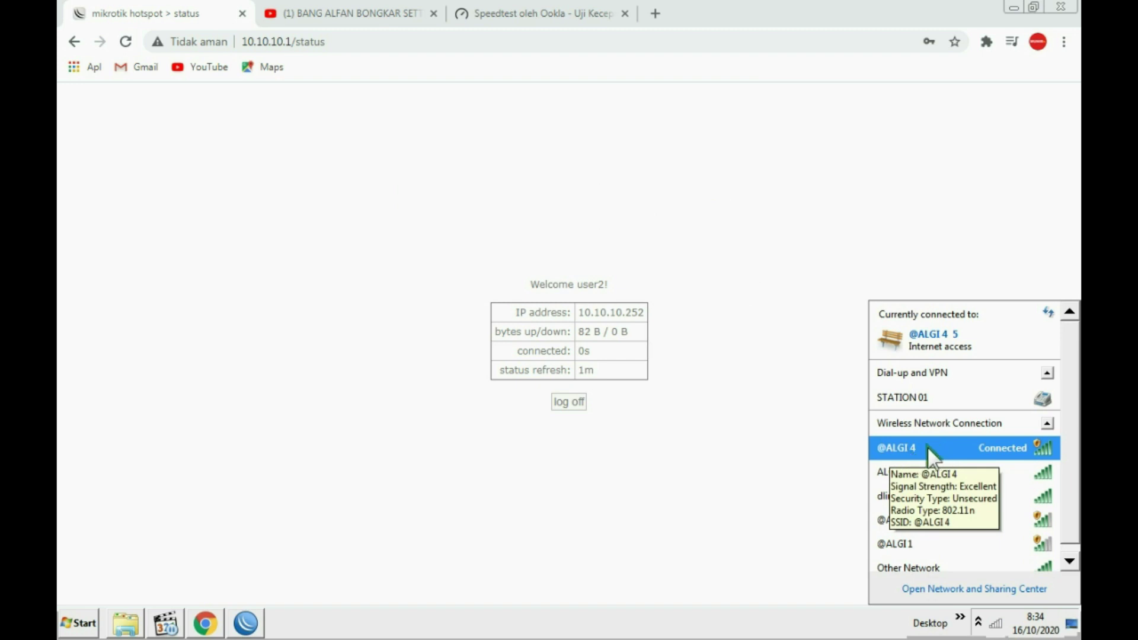
mouse_move(971, 490)
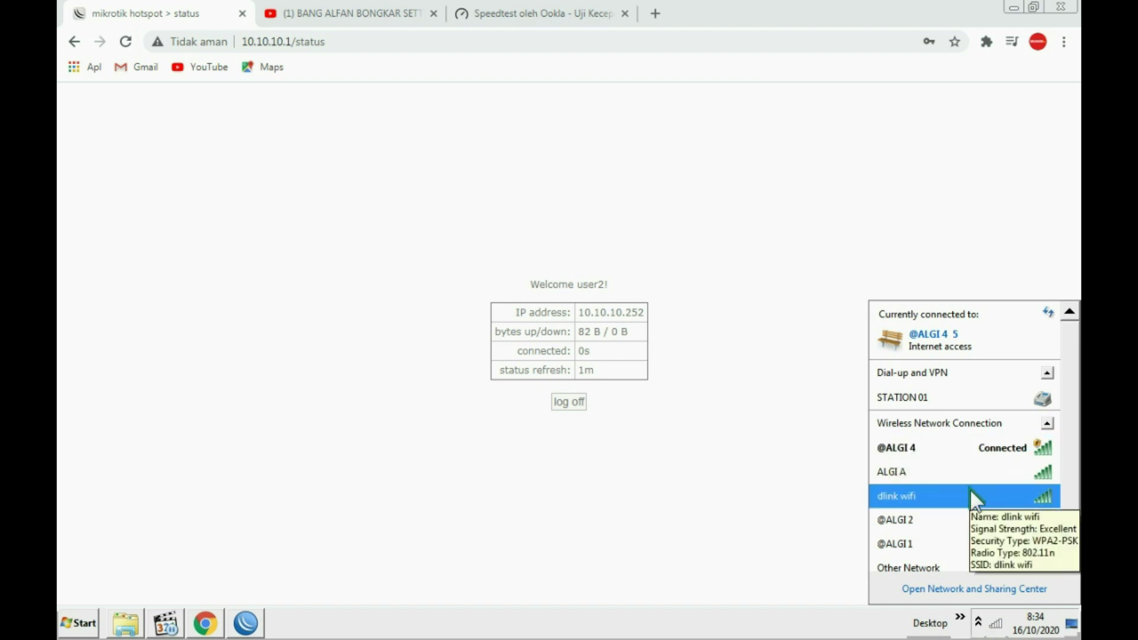
mouse_move(970, 460)
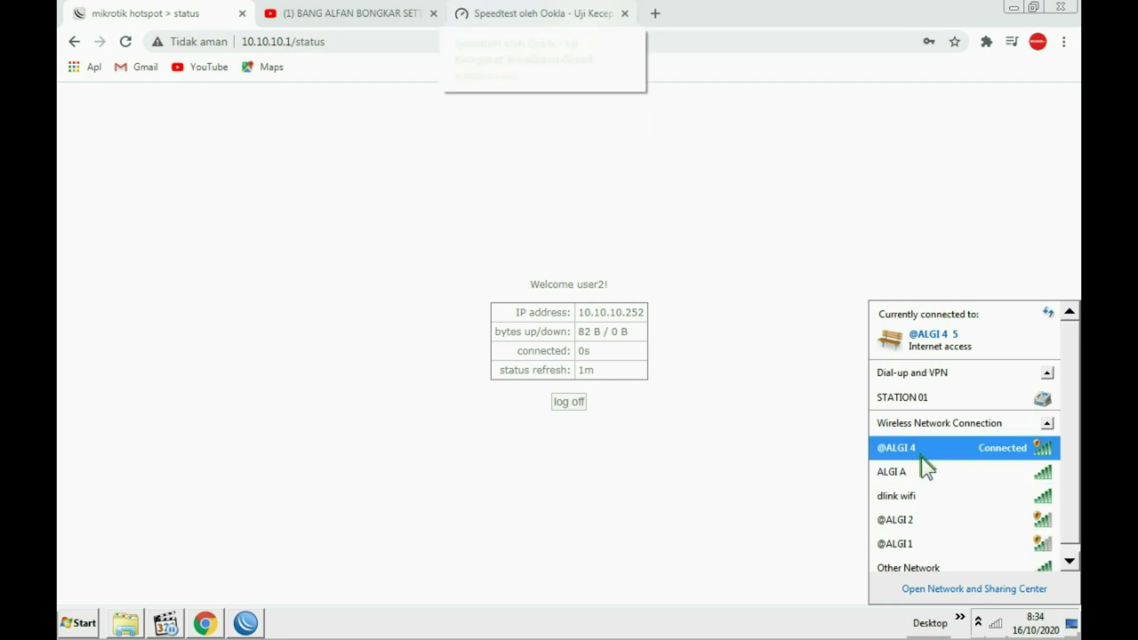
Start a new Speedtest run and watch the network list while it measures 56 ms ping.
click(555, 10)
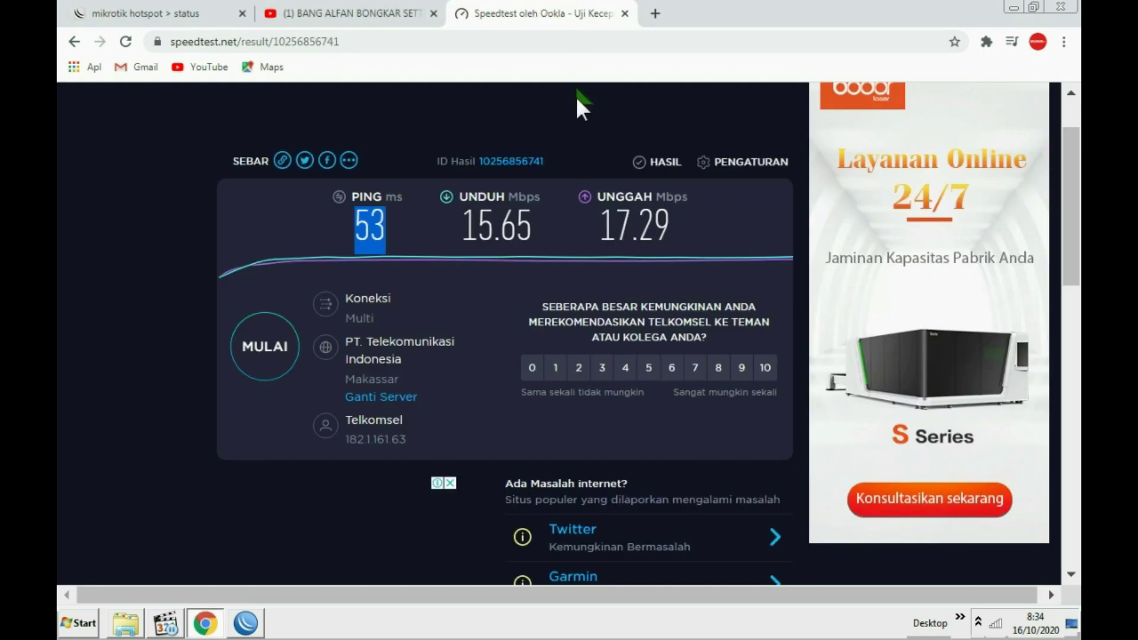
click(277, 345)
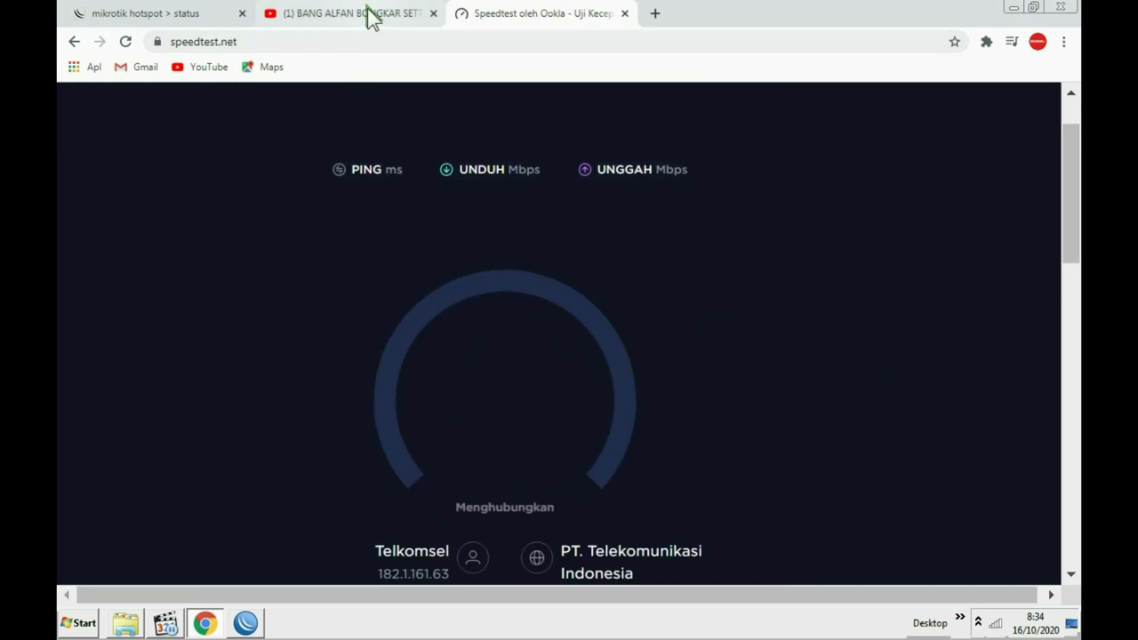
click(997, 623)
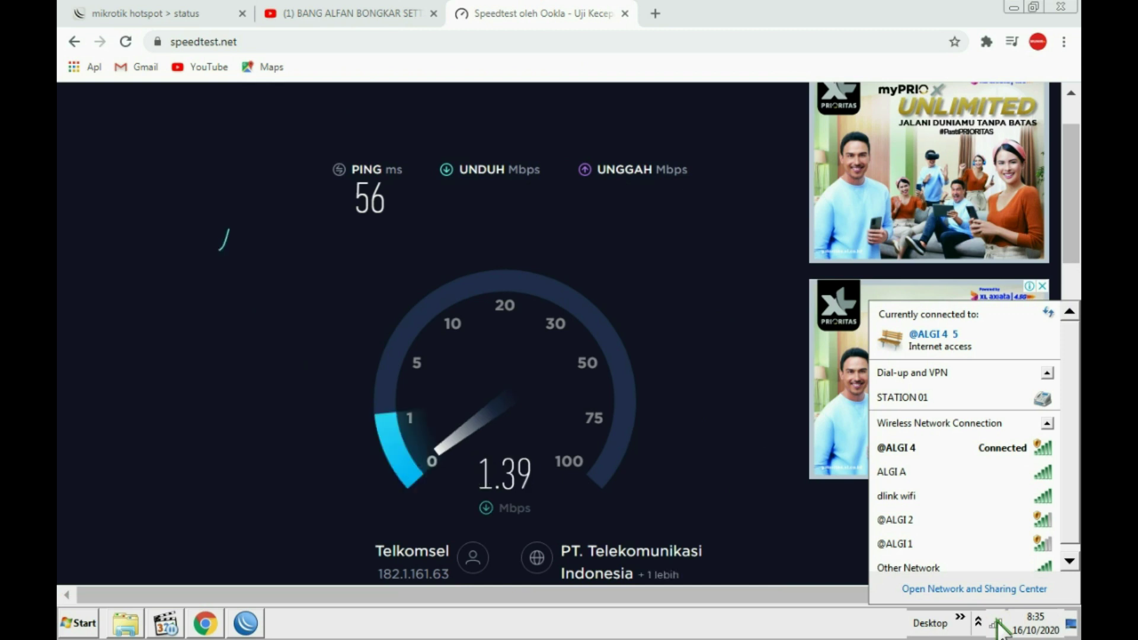
click(683, 520)
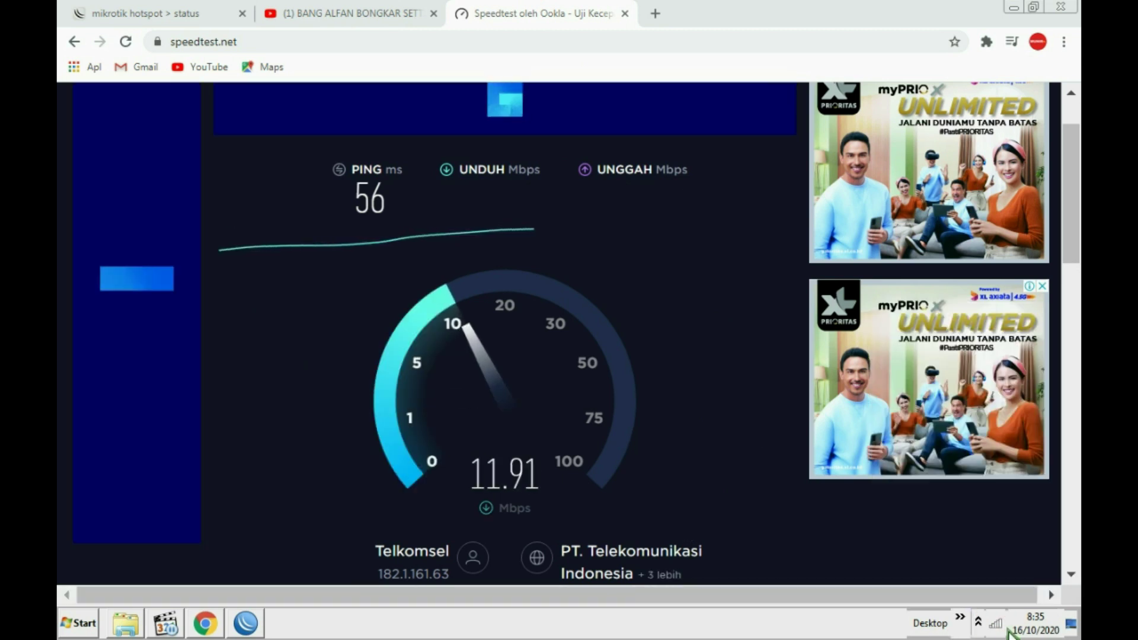
click(997, 623)
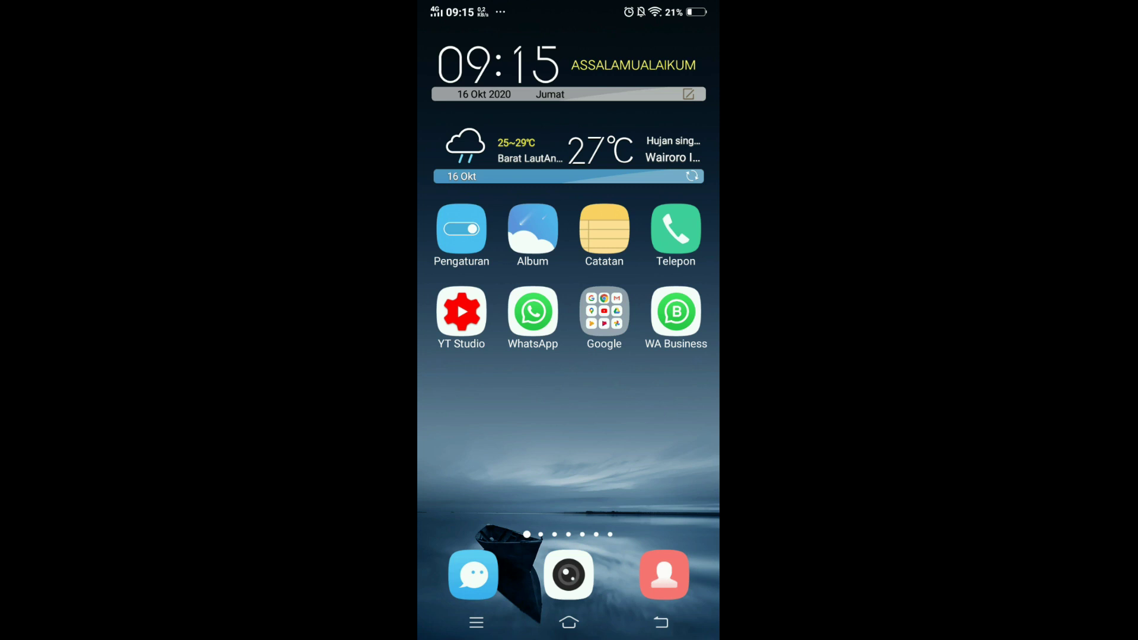
Check the phone's Wi-Fi settings, then return to the home screen.
drag(613, 635, 612, 415)
click(572, 489)
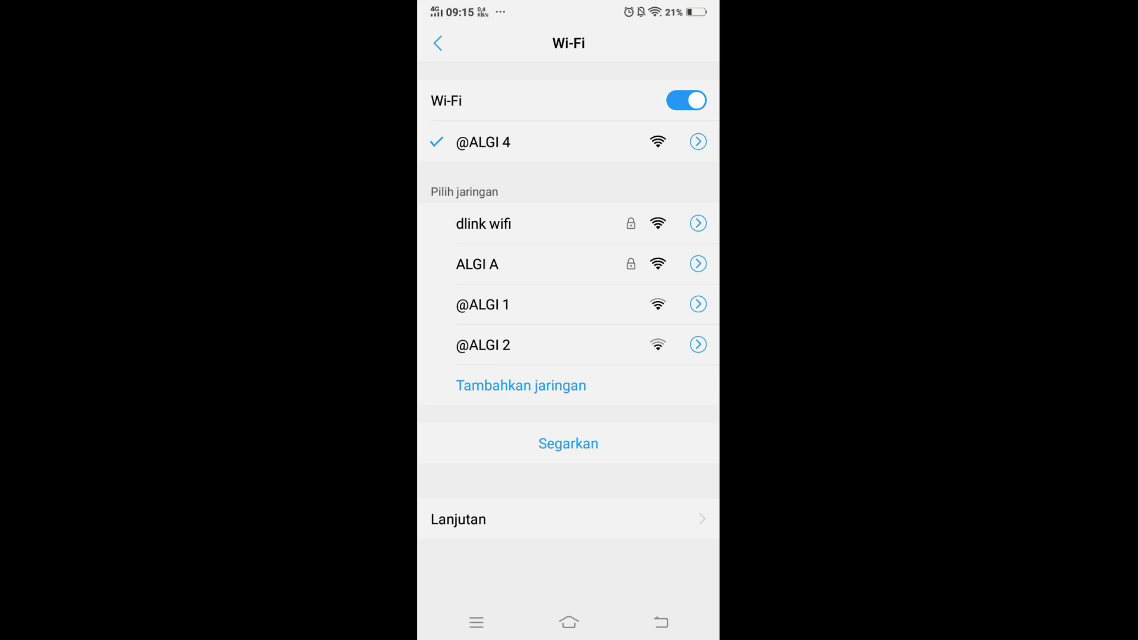
click(570, 622)
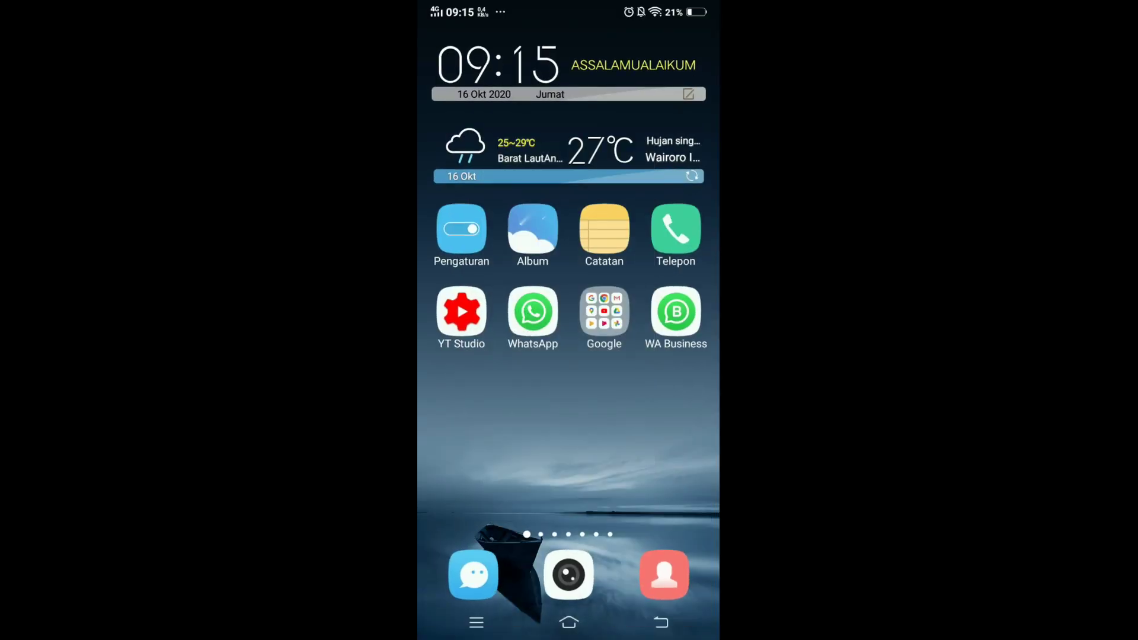
Launch Chrome from the Google folder, unlocking it with the privacy PIN.
click(604, 310)
click(490, 385)
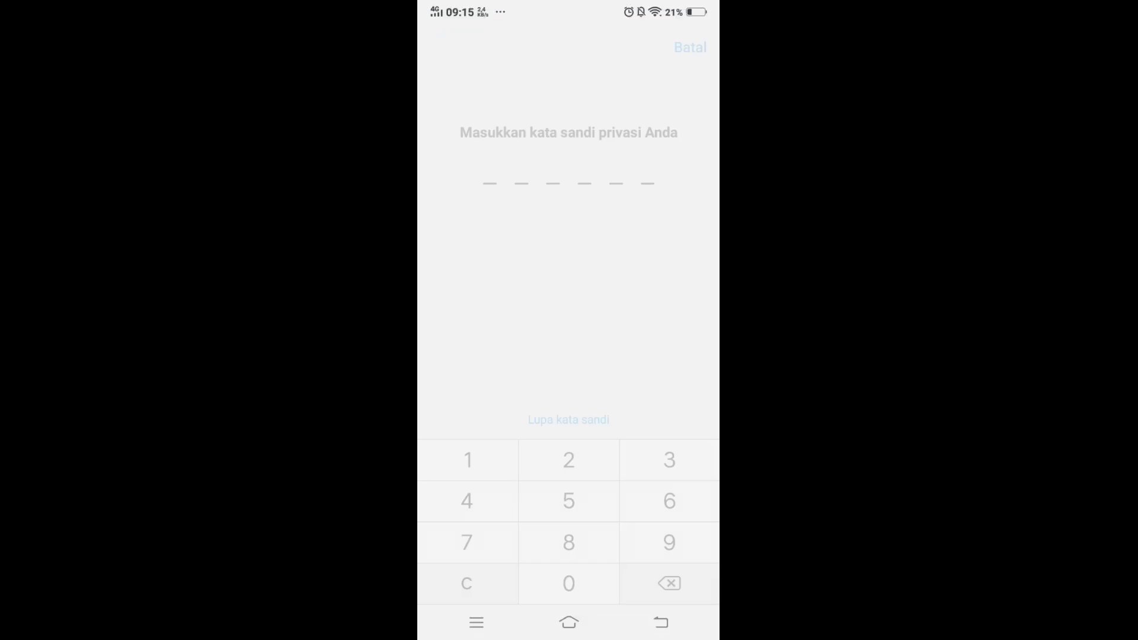
click(468, 460)
click(569, 501)
click(569, 501)
click(669, 542)
click(467, 542)
click(468, 542)
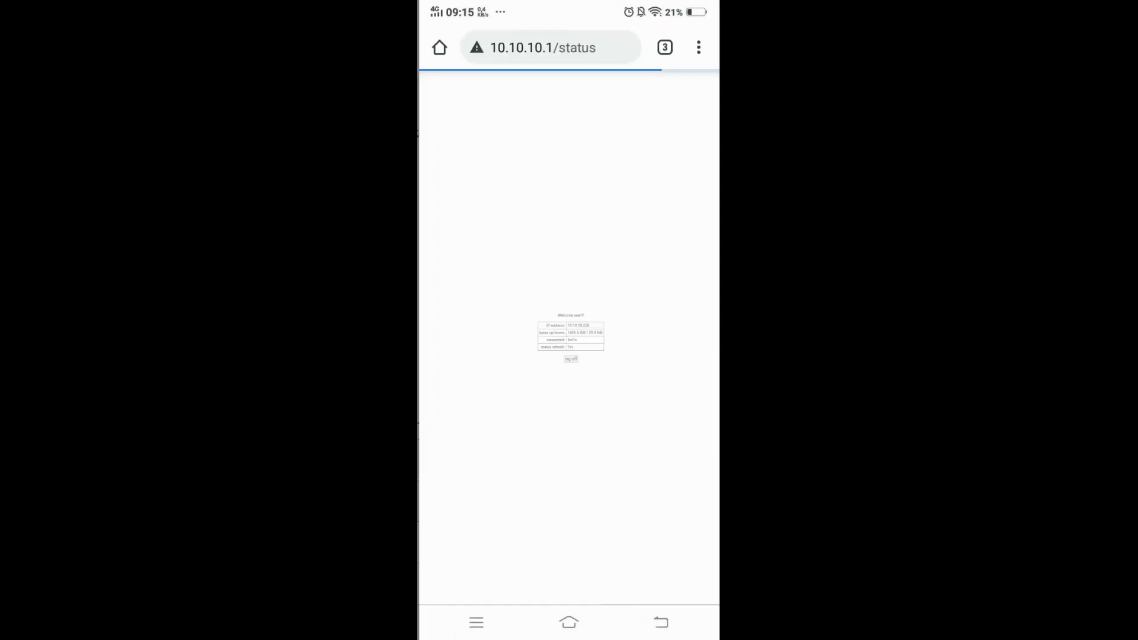
Switch to the hotspot status tab showing the phone logged in at 10.10.10.249.
click(663, 48)
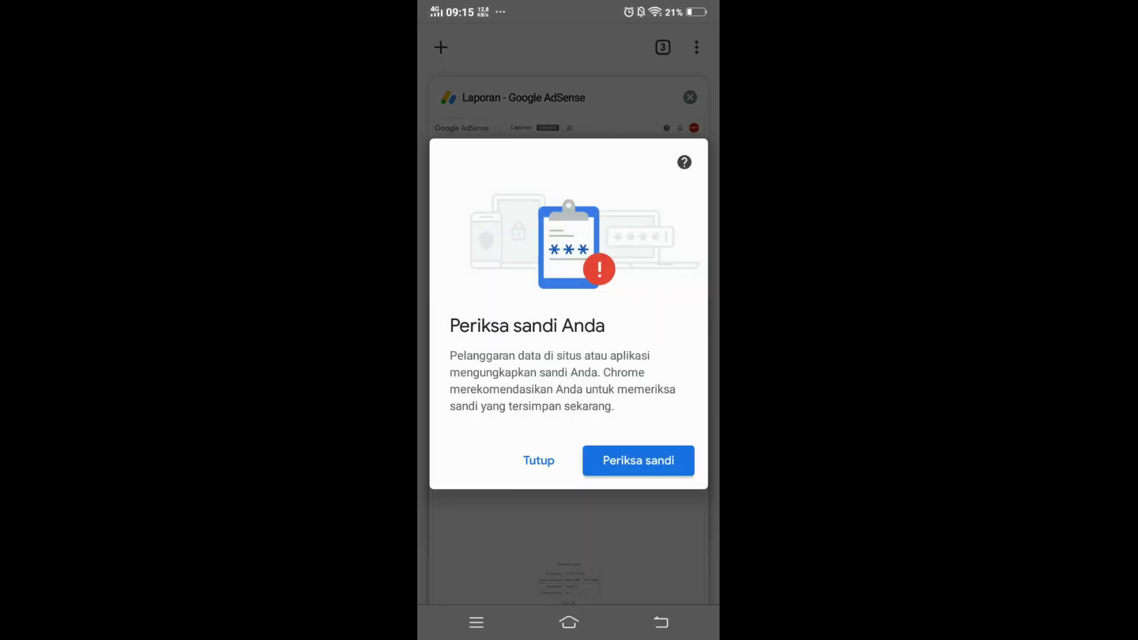
click(538, 461)
click(568, 415)
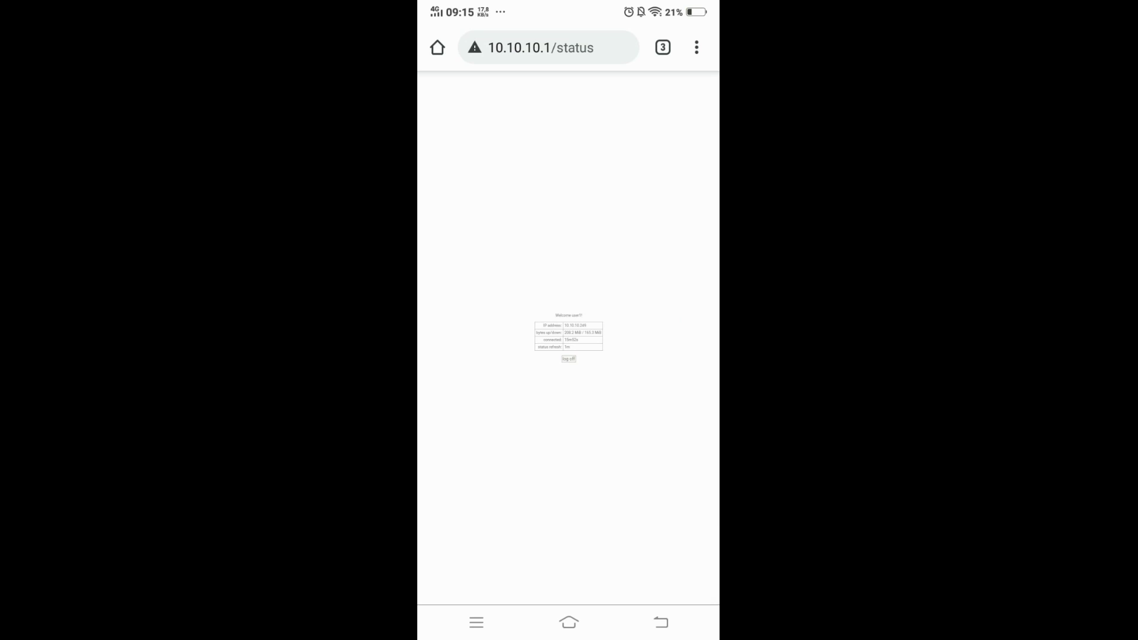
scroll(573, 308, up, 5)
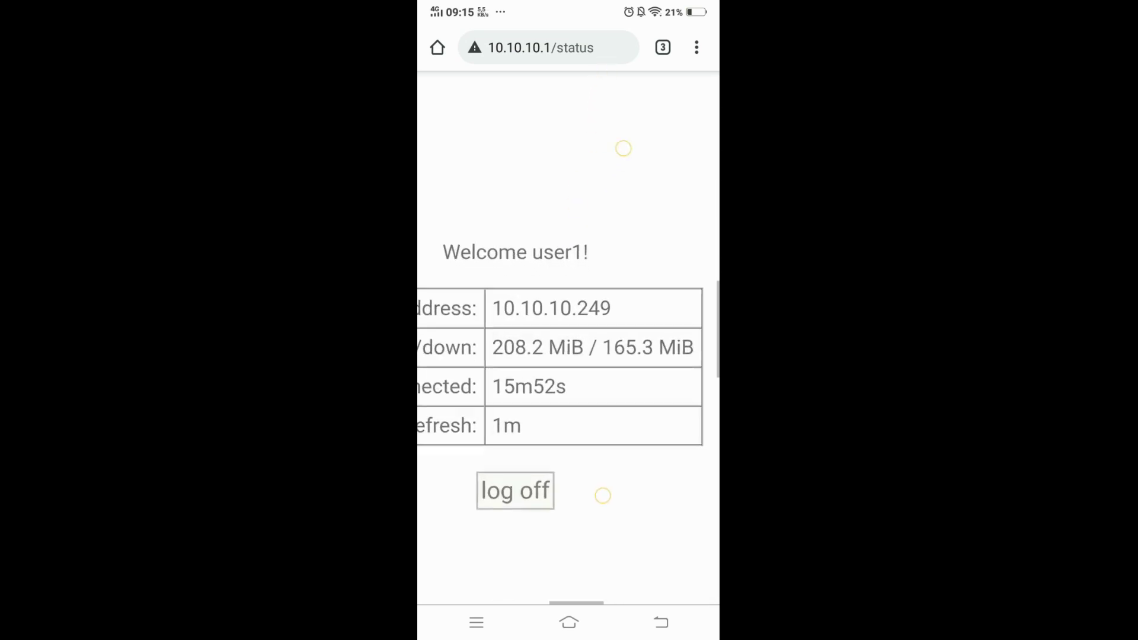